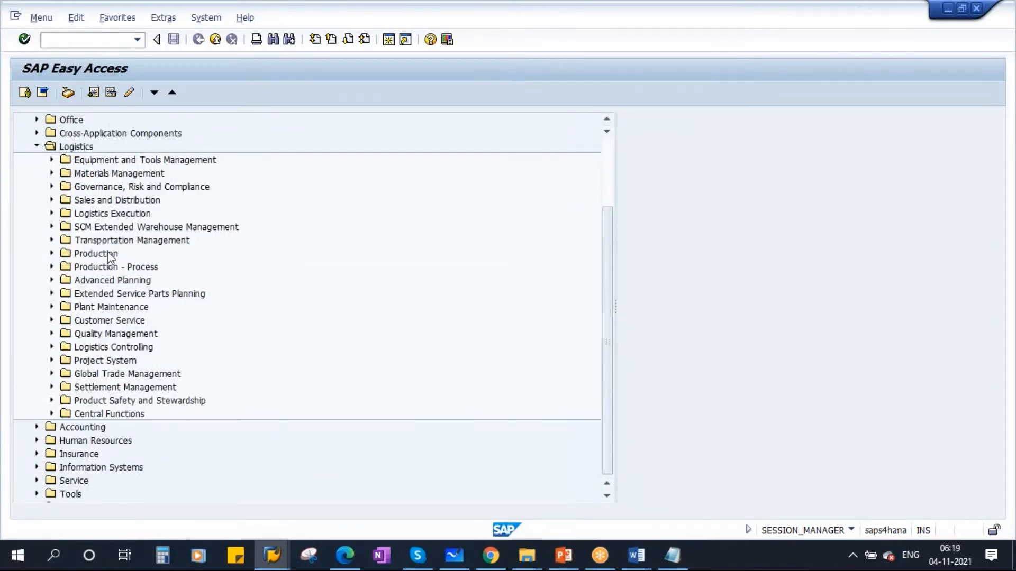
Expand the Production master data under Logistics down to the folders inside Bill of Material
{"action": "left_click", "coordinate": [108, 255]}
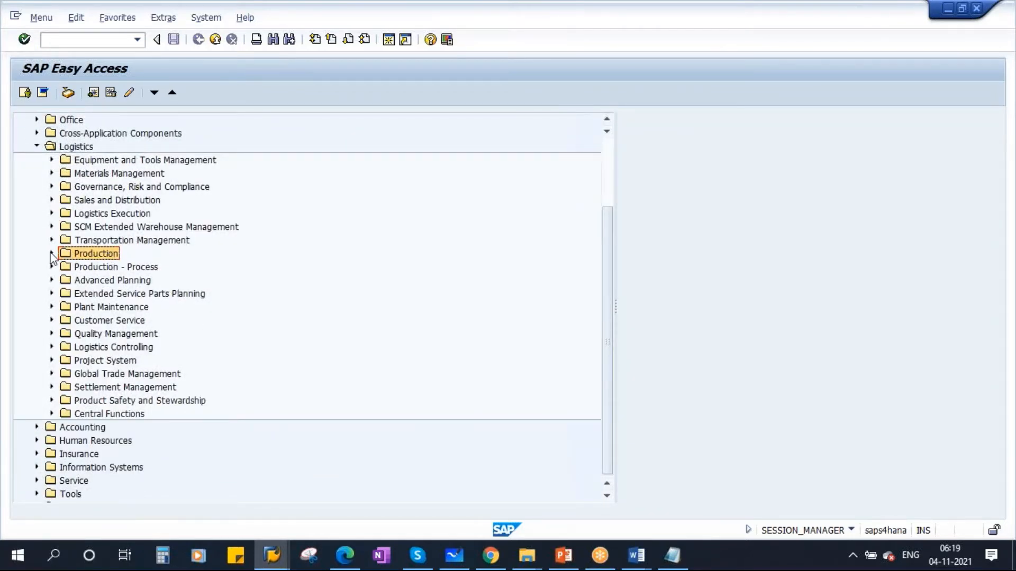
{"action": "left_click", "coordinate": [51, 253]}
{"action": "left_click", "coordinate": [112, 267]}
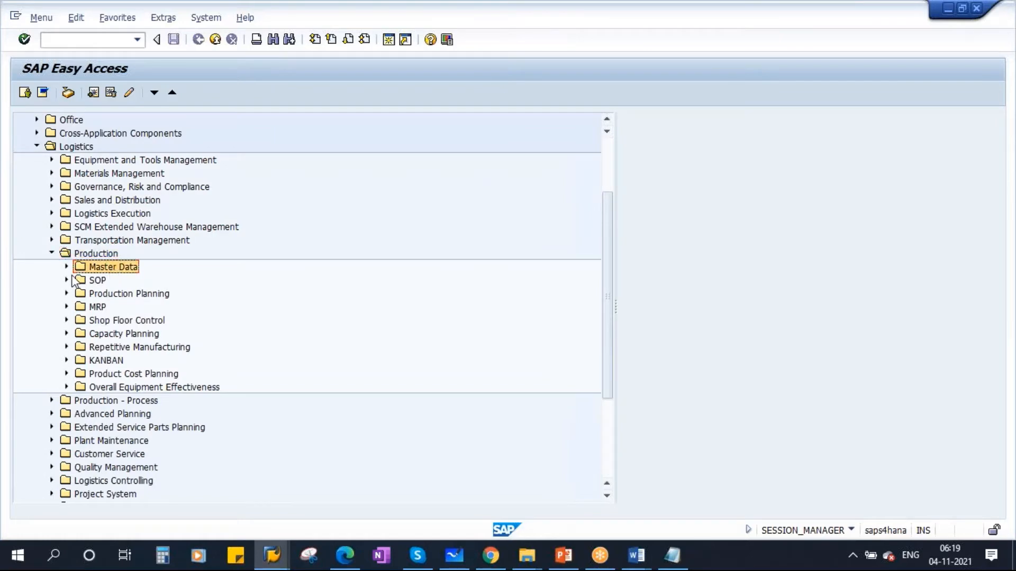
{"action": "left_click", "coordinate": [66, 267]}
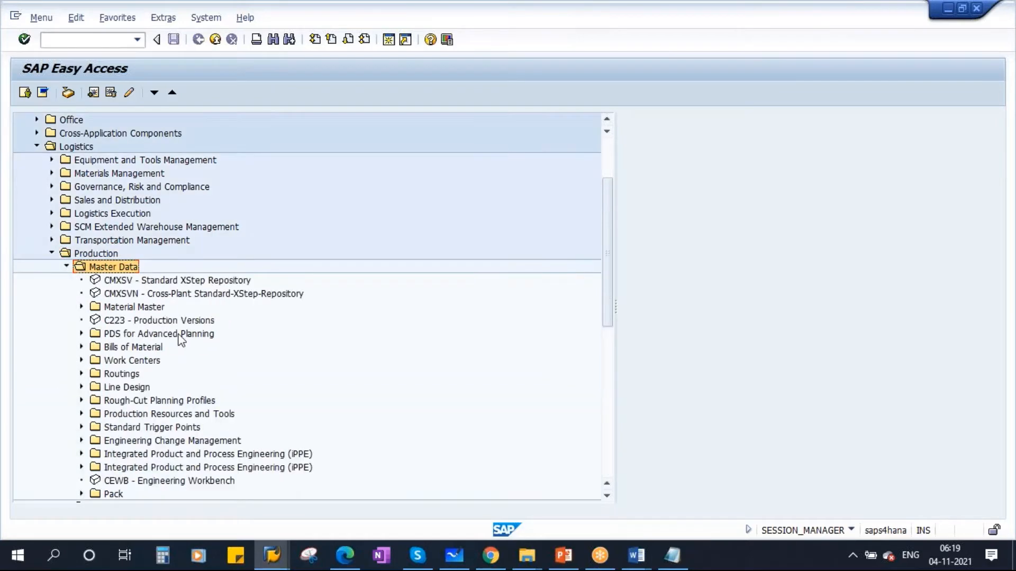
{"action": "left_click", "coordinate": [142, 348]}
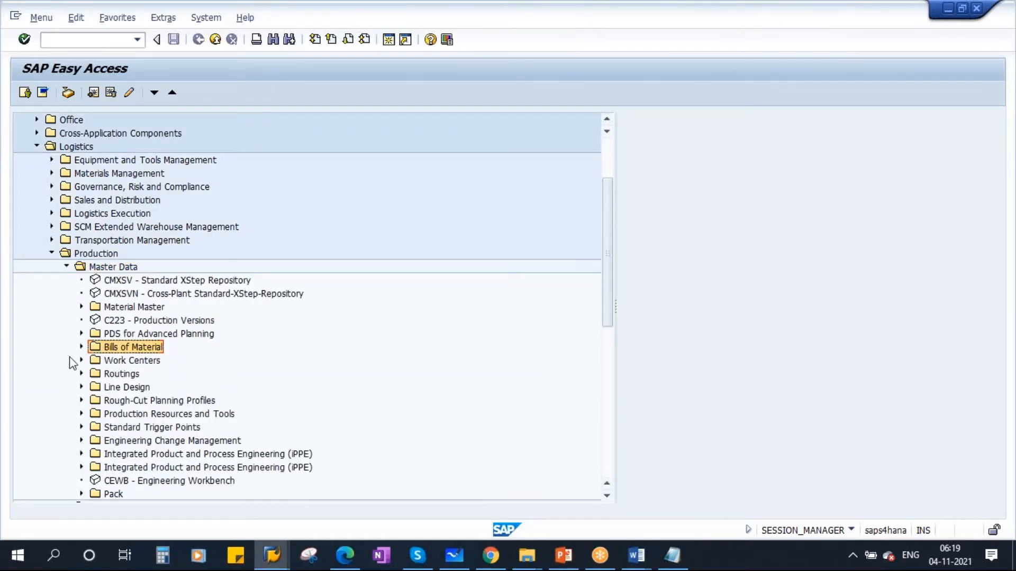
{"action": "left_click", "coordinate": [81, 347]}
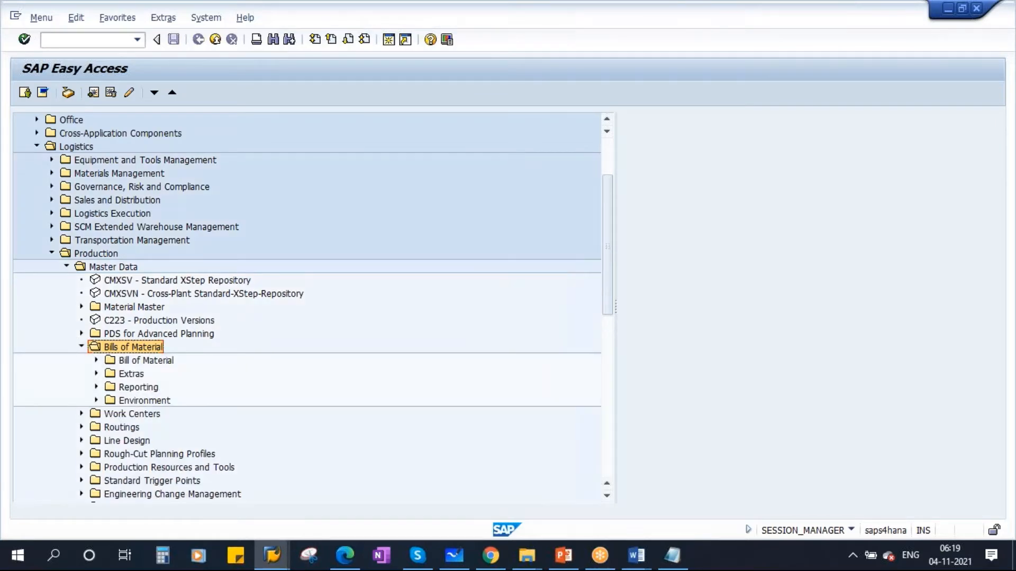
{"action": "left_click", "coordinate": [147, 362]}
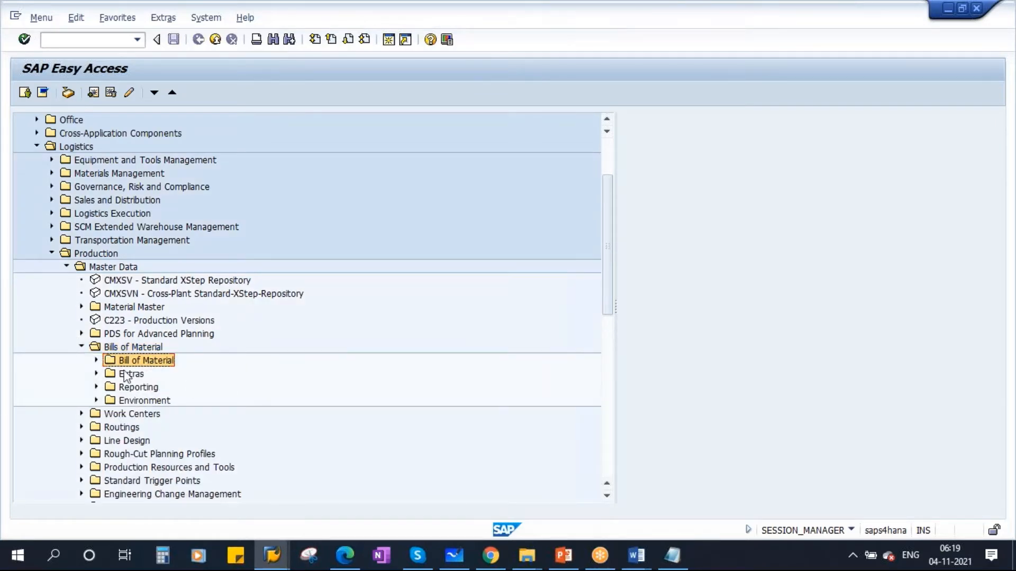
{"action": "left_click", "coordinate": [97, 360]}
{"action": "left_click", "coordinate": [156, 376]}
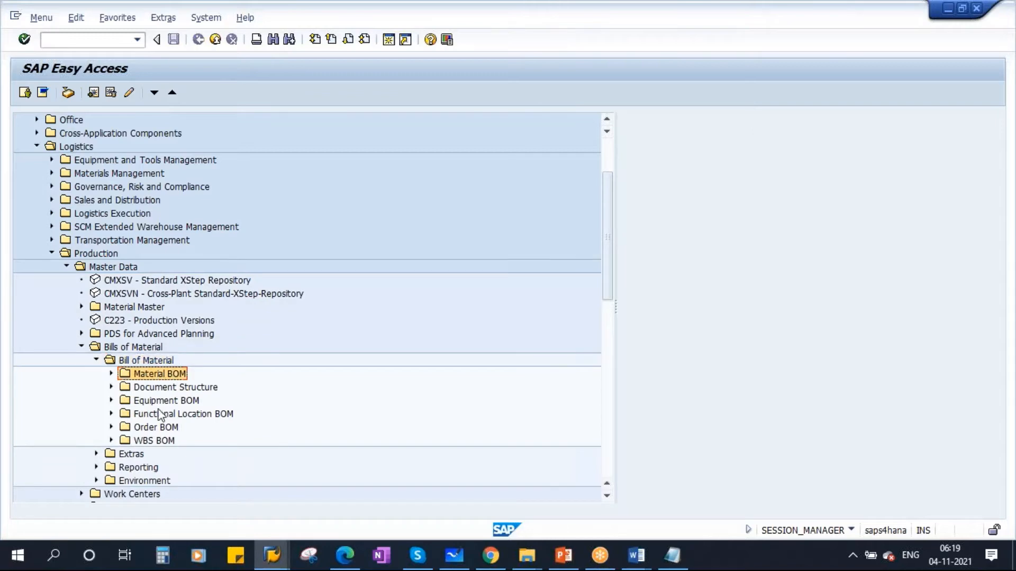
{"action": "scroll", "coordinate": [494, 381], "scroll_direction": "down", "scroll_amount": 2}
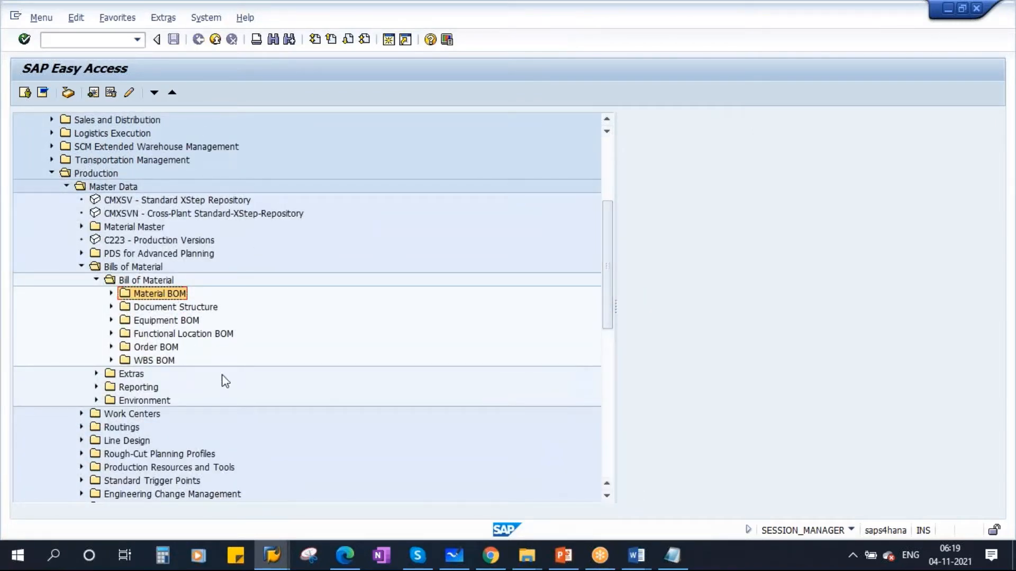
Switch to the SAP PP - BOM presentation in PowerPoint and review the BOM Categories slide
{"action": "left_click", "coordinate": [537, 472]}
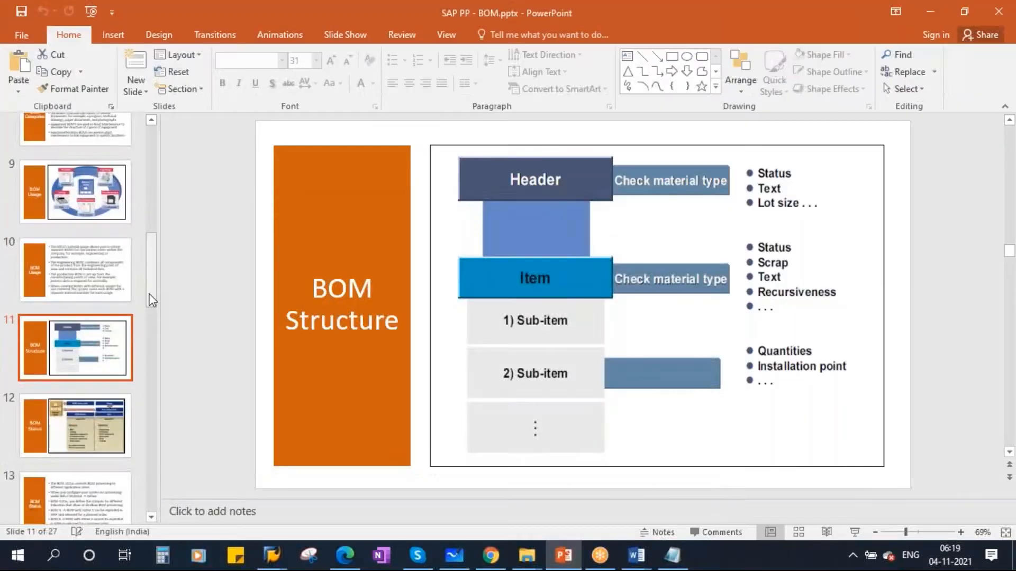
{"action": "scroll", "coordinate": [80, 261], "scroll_direction": "up", "scroll_amount": 5}
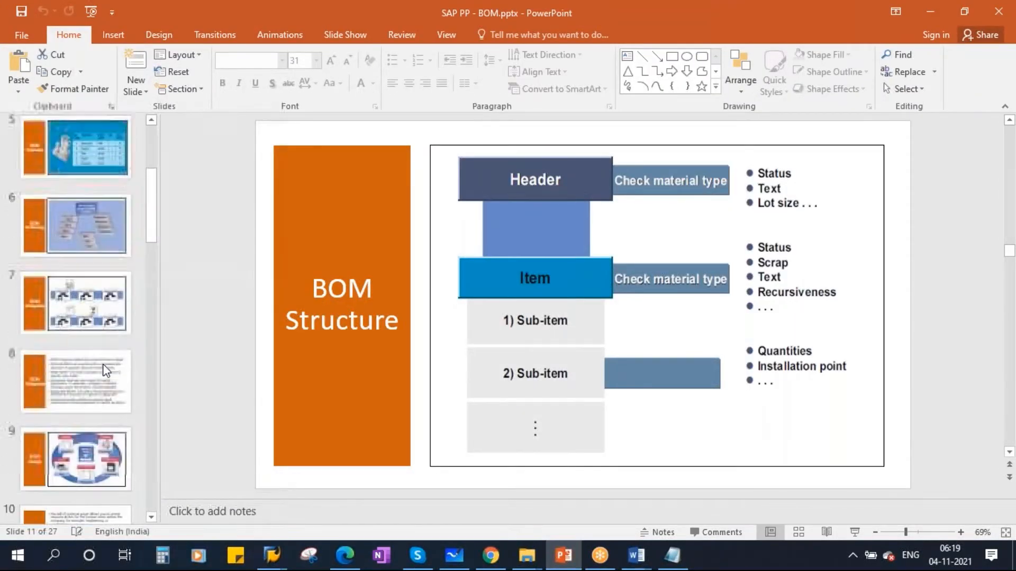
{"action": "left_click", "coordinate": [82, 288]}
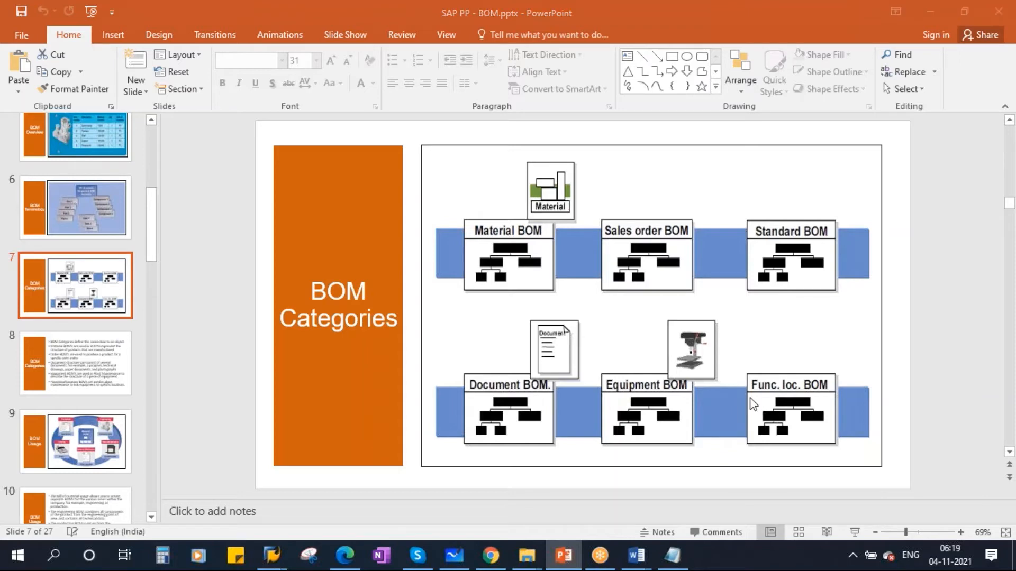
Return to SAP, open the CS01 Create transaction under Material BOM, and leave its initial screen
{"action": "key", "text": "alt+Tab"}
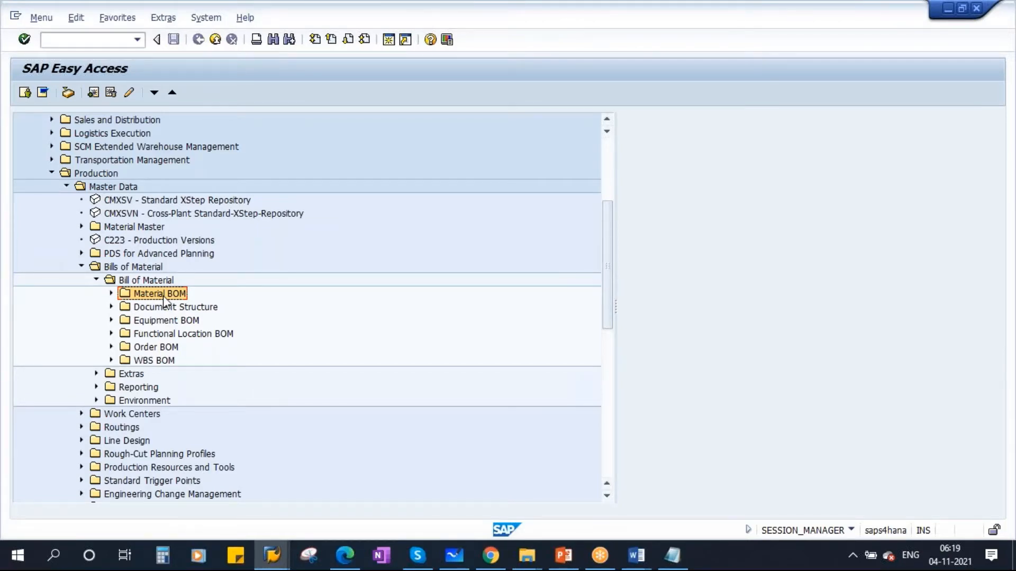
{"action": "left_click", "coordinate": [111, 294]}
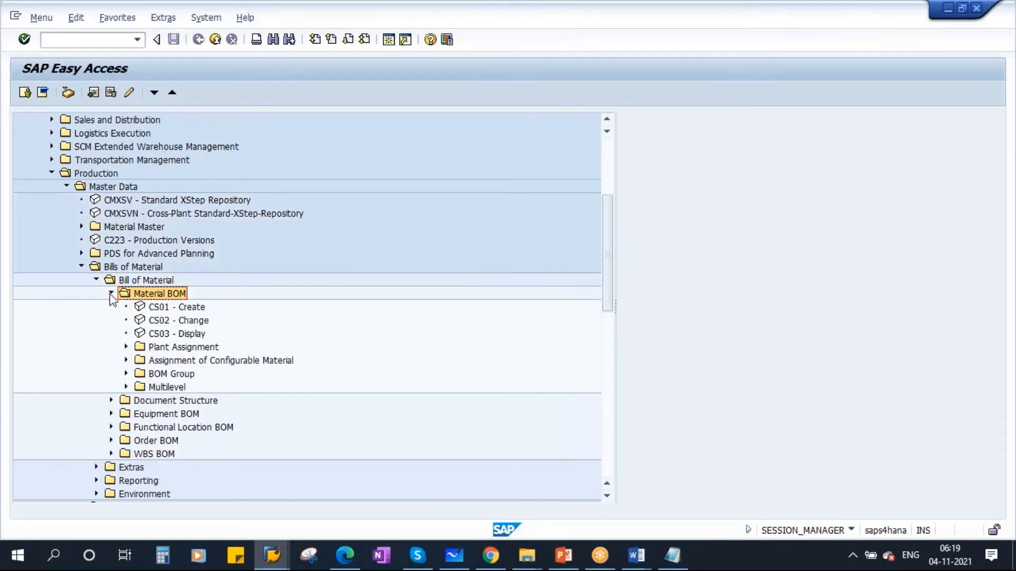
{"action": "left_click", "coordinate": [182, 309]}
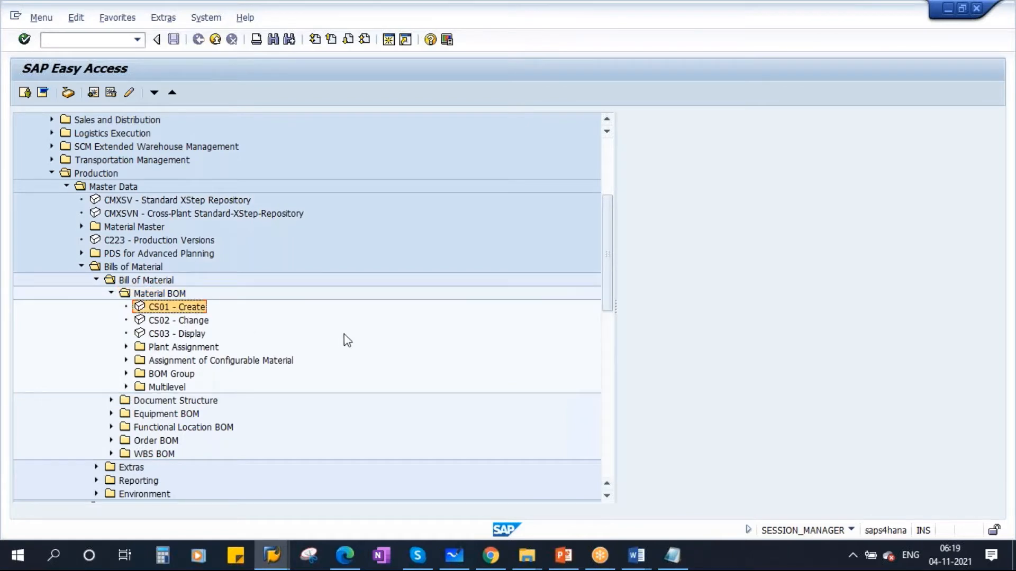
{"action": "double_click", "coordinate": [195, 312]}
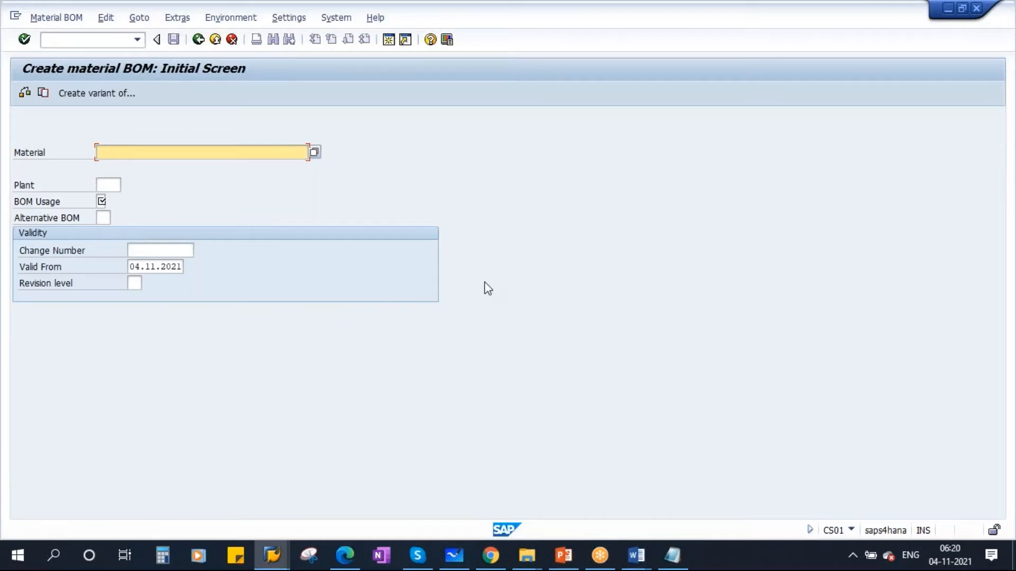
{"action": "left_click", "coordinate": [198, 40]}
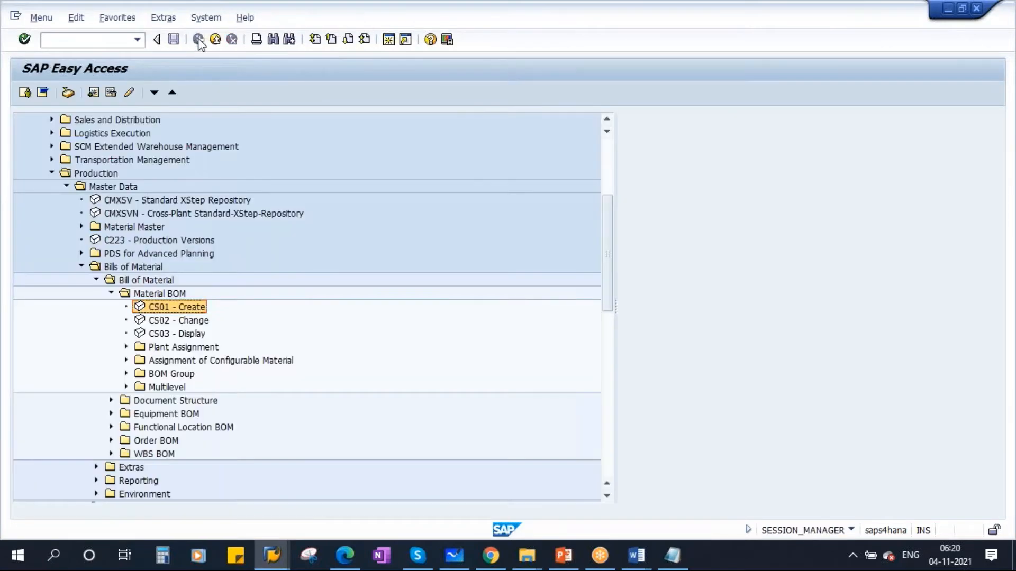
Open the Materials List report with transaction code MM60
{"action": "left_click", "coordinate": [67, 39]}
{"action": "type", "text": "mm"}
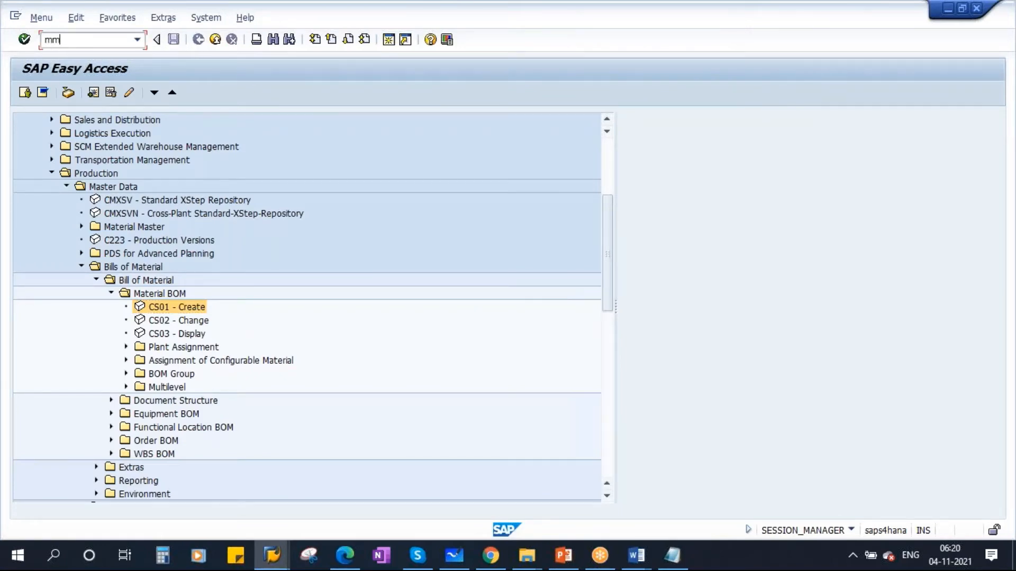
{"action": "left_click", "coordinate": [43, 93]}
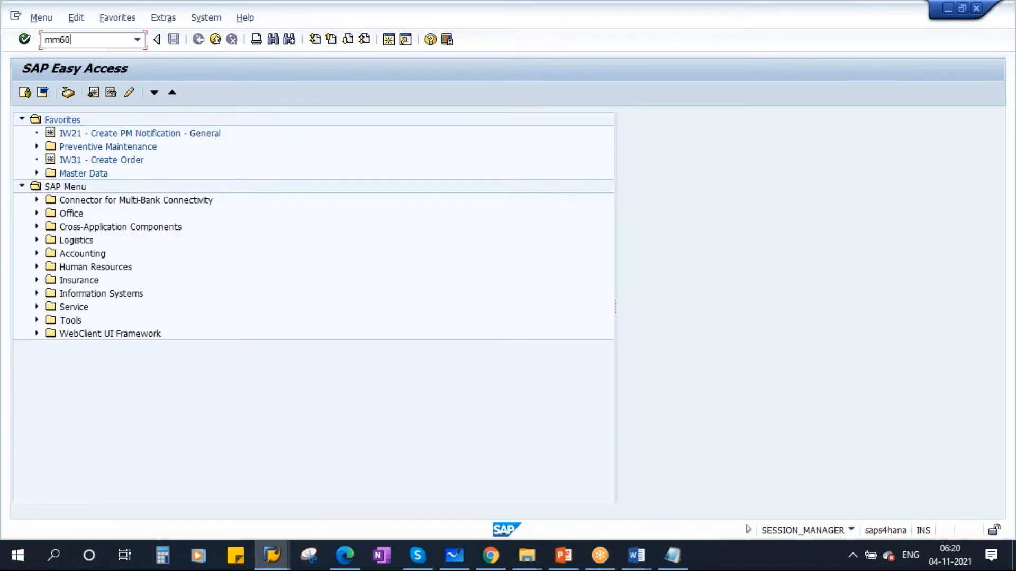
{"action": "type", "text": "mm60"}
{"action": "key", "text": "Return"}
Run the materials list for plant 1710, material type FERT, created by S4HANAUSER51
{"action": "left_click", "coordinate": [202, 169]}
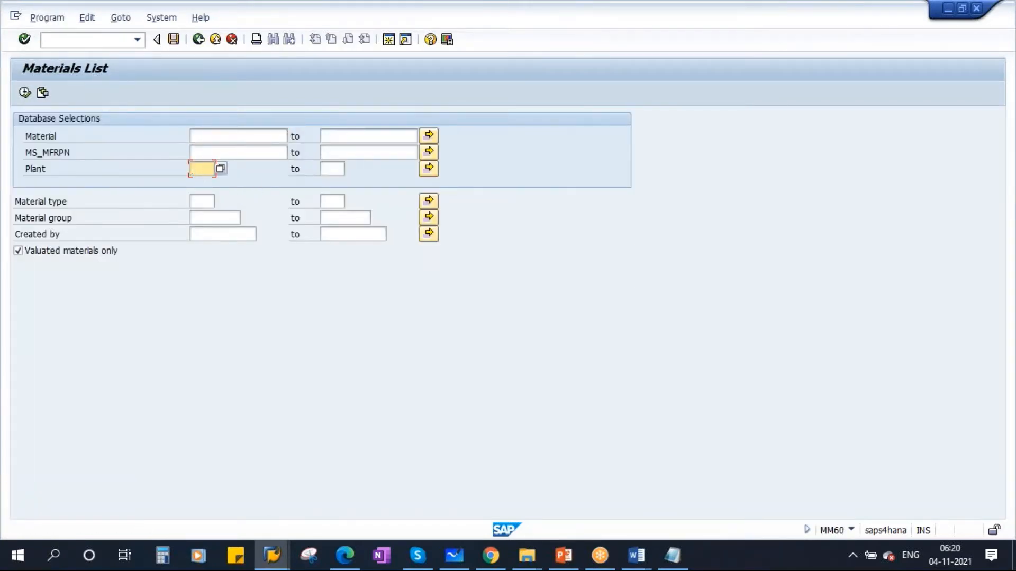
{"action": "type", "text": "1"}
{"action": "left_click", "coordinate": [208, 180]}
{"action": "left_click", "coordinate": [209, 207]}
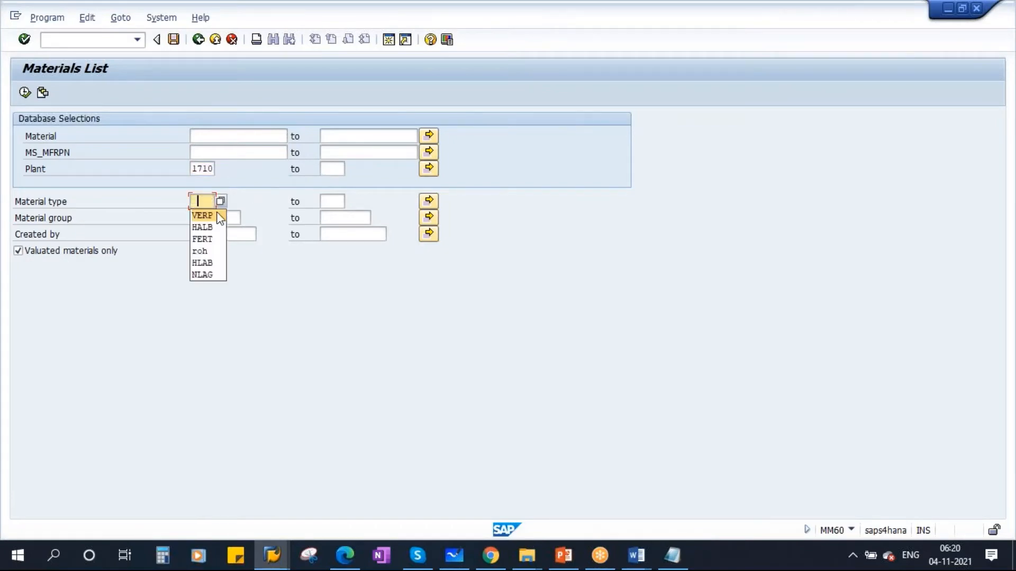
{"action": "left_click", "coordinate": [202, 239]}
{"action": "left_click", "coordinate": [211, 234]}
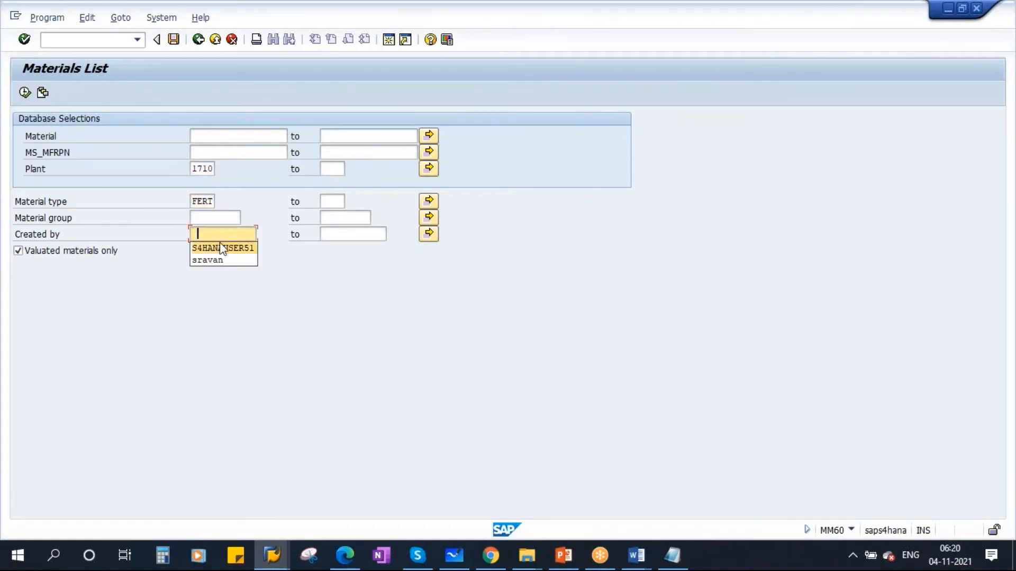
{"action": "left_click", "coordinate": [218, 247]}
{"action": "left_click", "coordinate": [24, 93]}
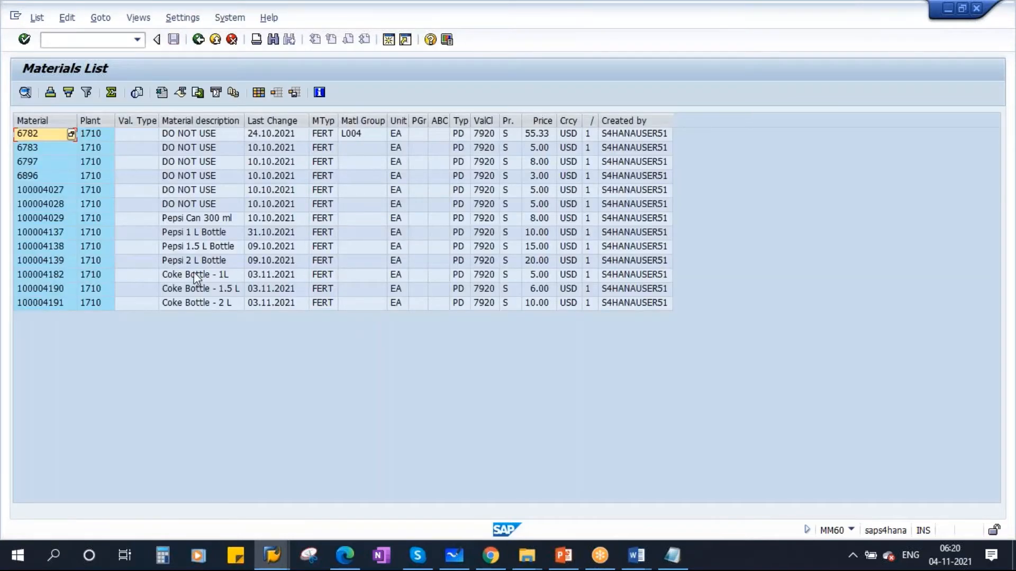
Examine the material numbers of the Coke Bottle 1L, 1.5 L and 2 L entries
{"action": "left_click", "coordinate": [204, 272]}
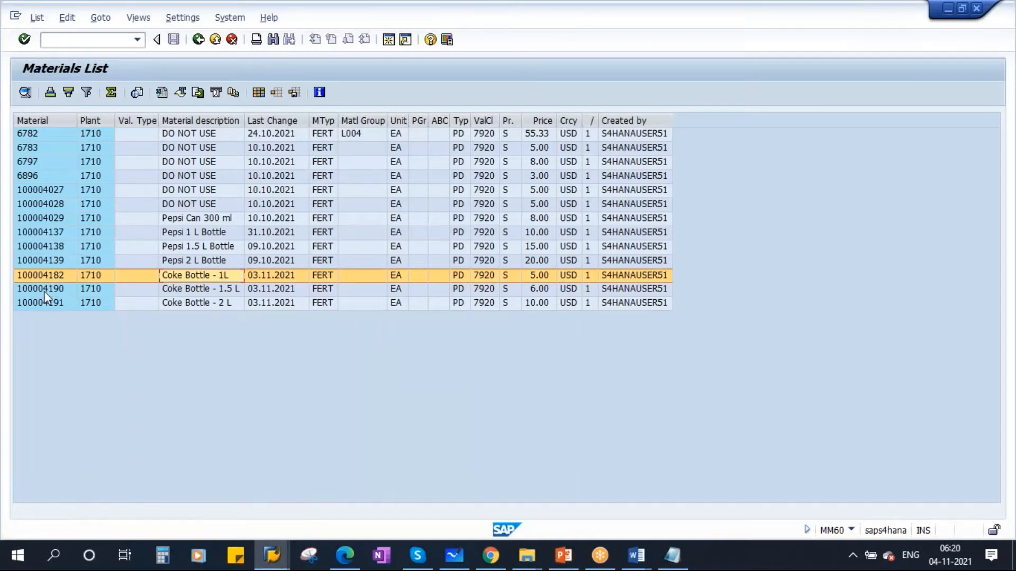
{"action": "left_click", "coordinate": [47, 297]}
{"action": "left_click", "coordinate": [49, 280]}
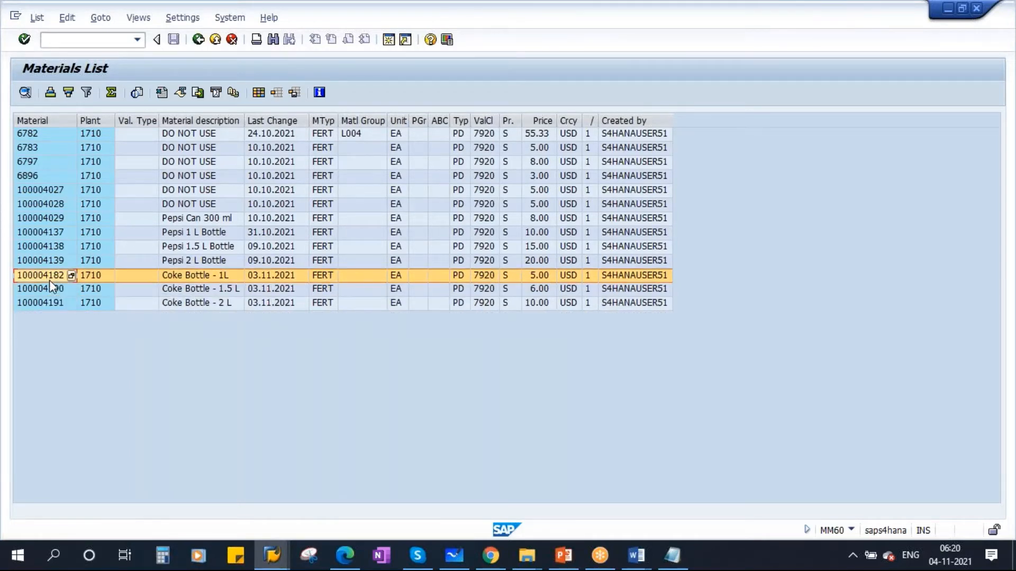
{"action": "left_click", "coordinate": [49, 289]}
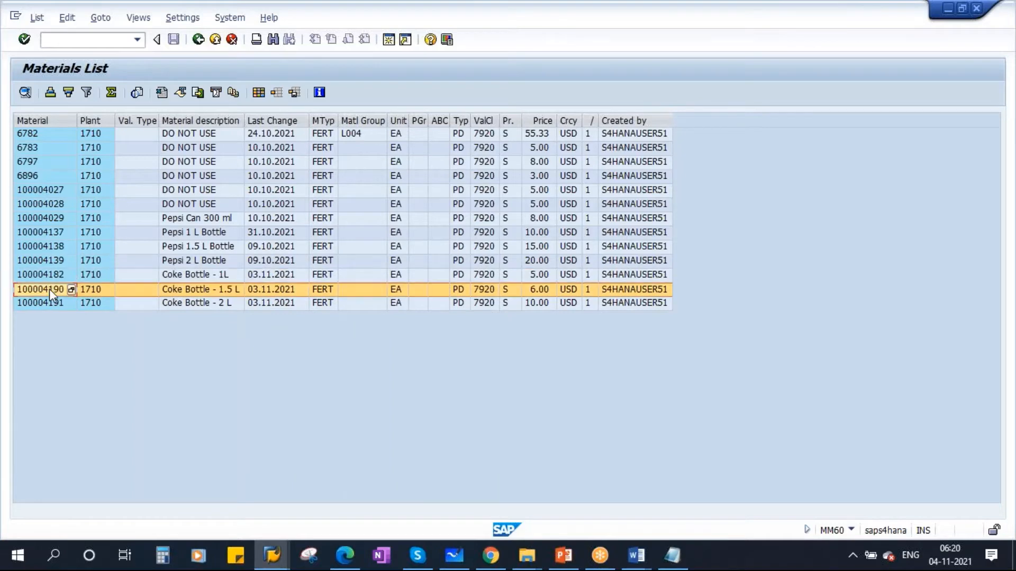
{"action": "left_click", "coordinate": [46, 305]}
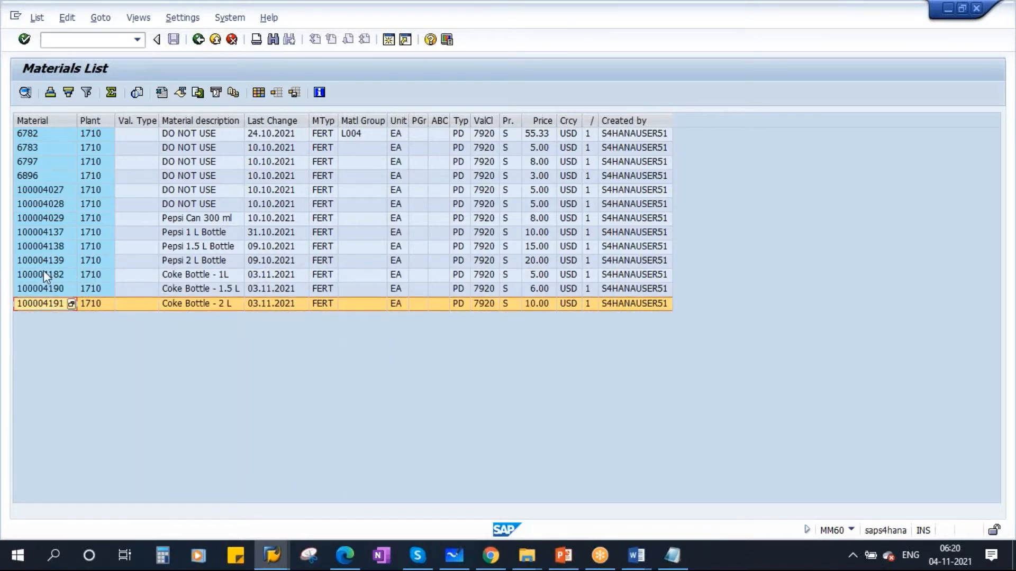
{"action": "left_click", "coordinate": [170, 275]}
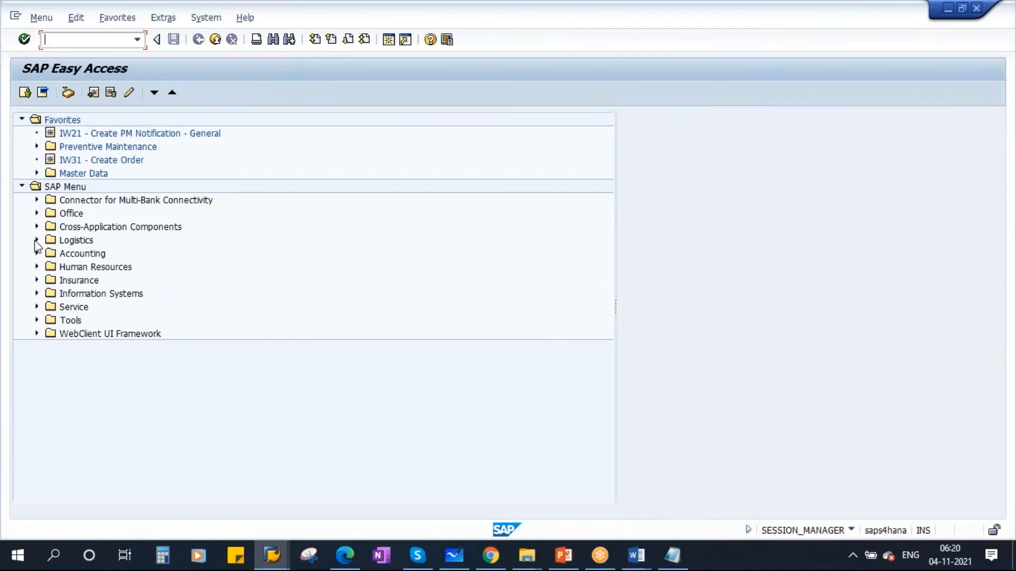
In another SAP Easy Access session, open CS01 Create for a material BOM from the Logistics production master data
{"action": "left_click", "coordinate": [36, 241]}
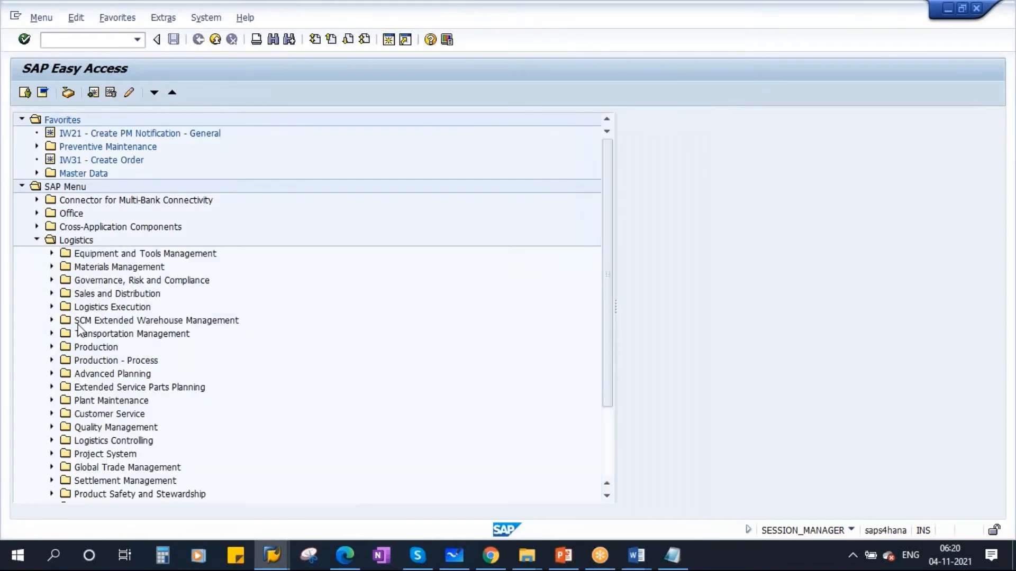
{"action": "scroll", "coordinate": [199, 374], "scroll_direction": "down", "scroll_amount": 1}
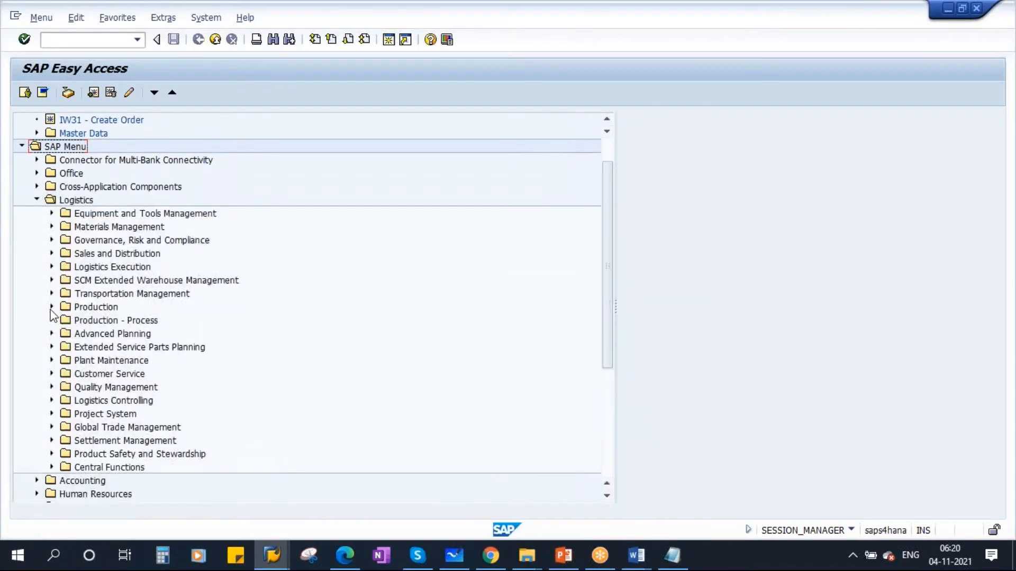
{"action": "left_click", "coordinate": [52, 307]}
{"action": "scroll", "coordinate": [63, 305], "scroll_direction": "down", "scroll_amount": 2}
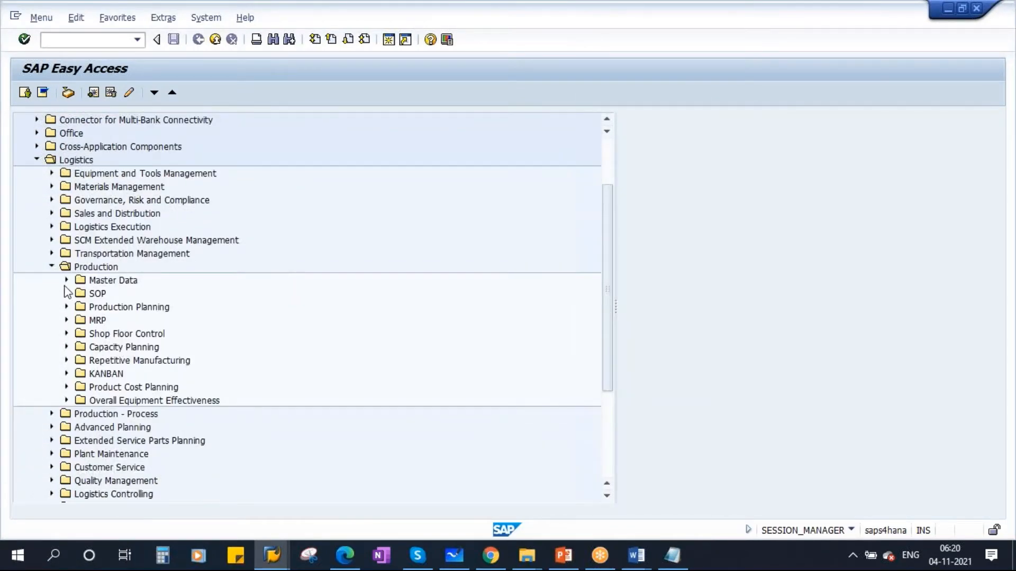
{"action": "left_click", "coordinate": [67, 281]}
{"action": "scroll", "coordinate": [66, 289], "scroll_direction": "down", "scroll_amount": 1}
{"action": "left_click", "coordinate": [81, 333]}
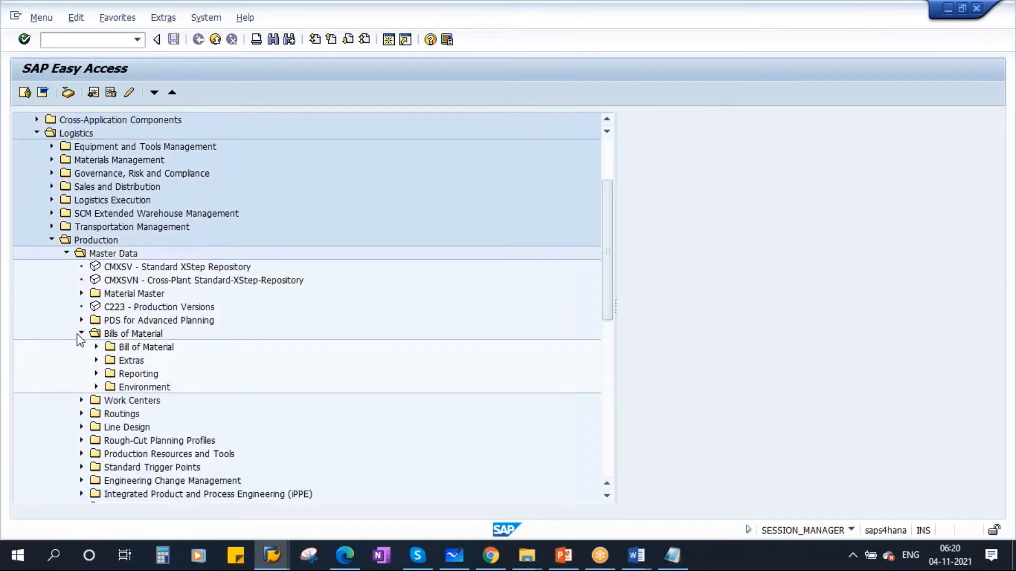
{"action": "left_click", "coordinate": [96, 347]}
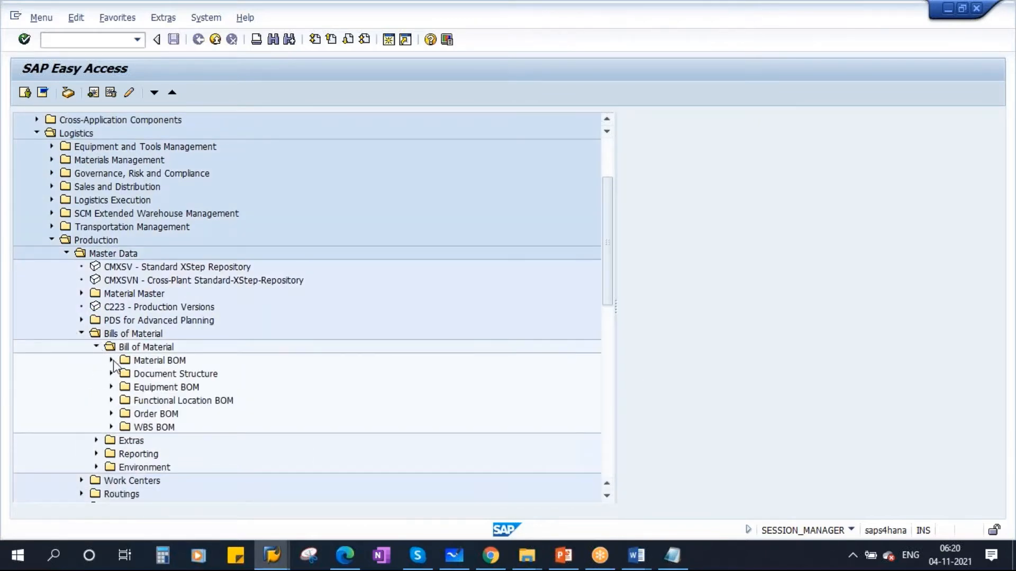
{"action": "left_click", "coordinate": [111, 361]}
{"action": "double_click", "coordinate": [169, 374]}
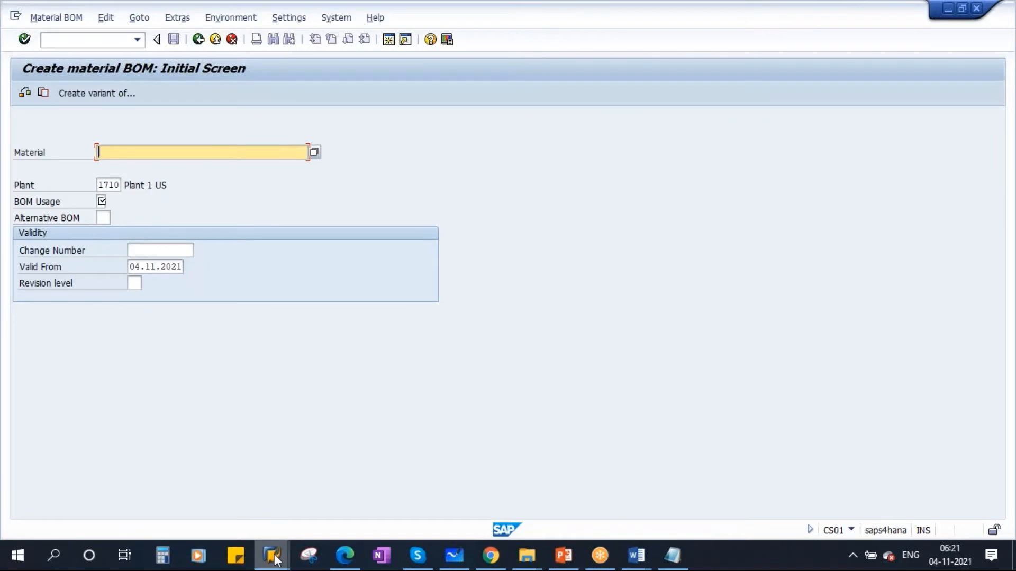
{"action": "mouse_move", "coordinate": [275, 559]}
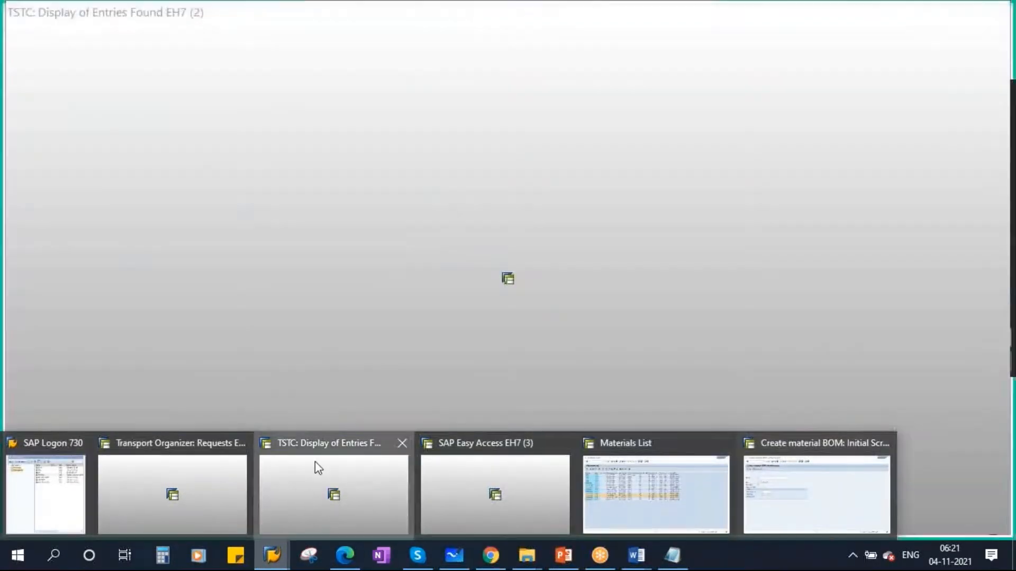
{"action": "left_click", "coordinate": [315, 461]}
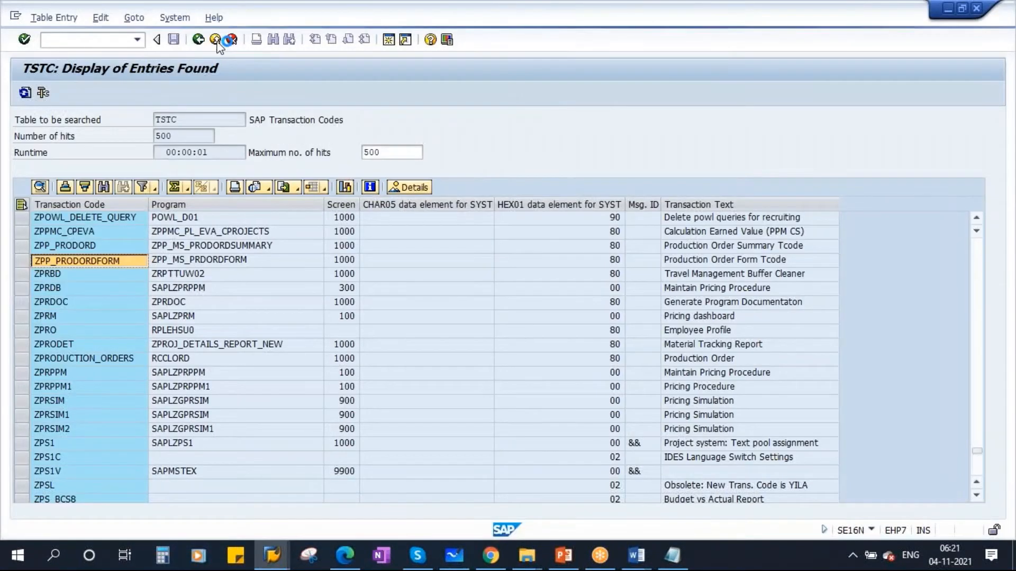
{"action": "mouse_move", "coordinate": [272, 555]}
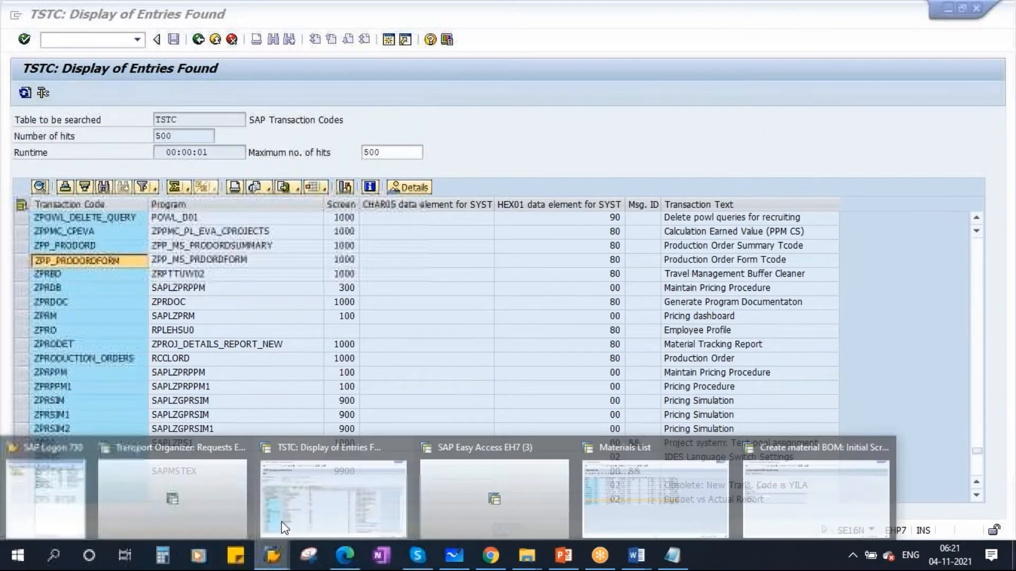
{"action": "left_click", "coordinate": [509, 462]}
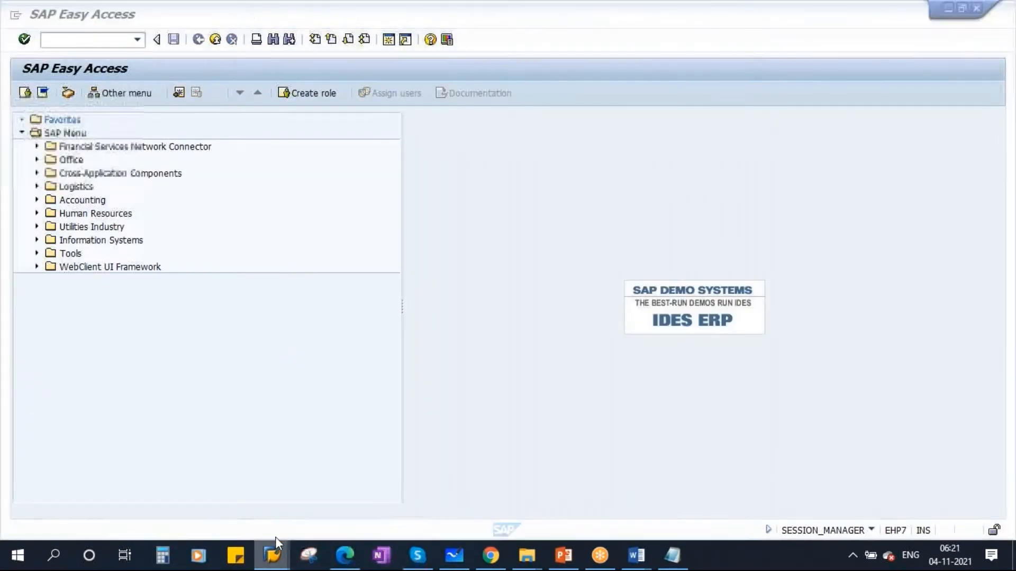
{"action": "mouse_move", "coordinate": [272, 555]}
{"action": "left_click", "coordinate": [805, 481]}
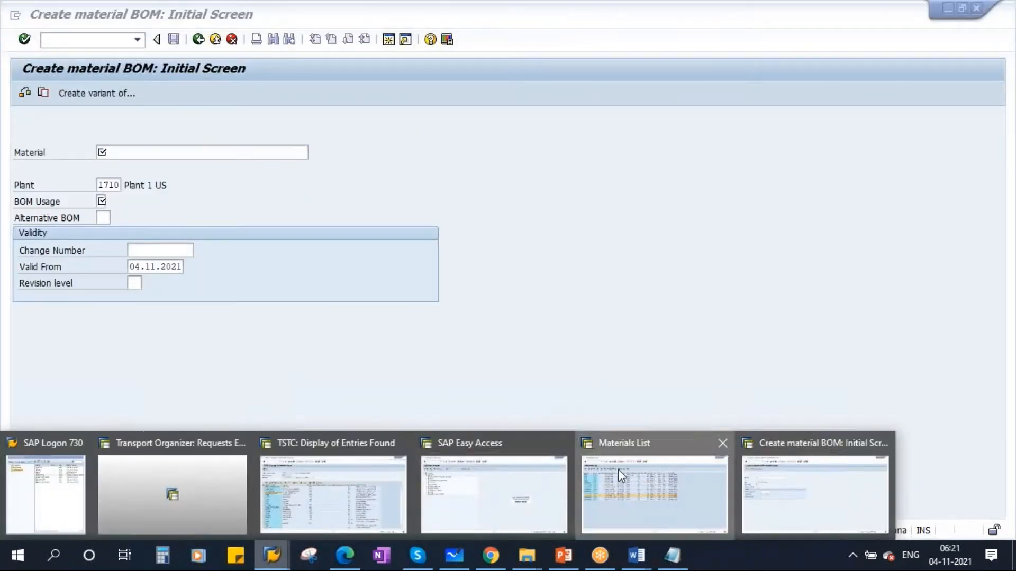
Take the Coke Bottle - 1L material number from the Materials List session and enter 100004182 as the material in CS01
{"action": "left_click", "coordinate": [618, 468]}
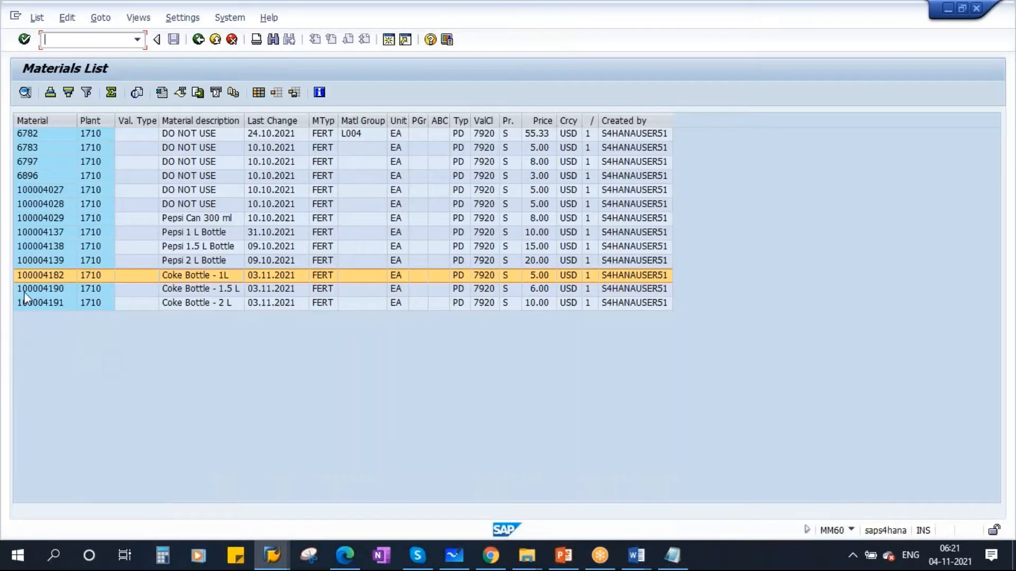
{"action": "left_click", "coordinate": [41, 271]}
{"action": "left_click", "coordinate": [39, 269]}
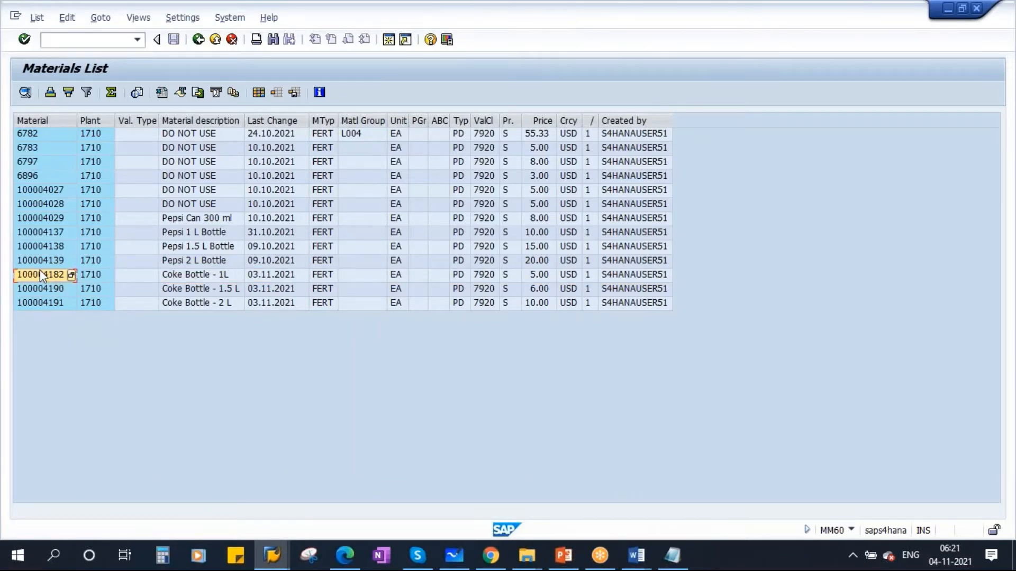
{"action": "left_click", "coordinate": [265, 562]}
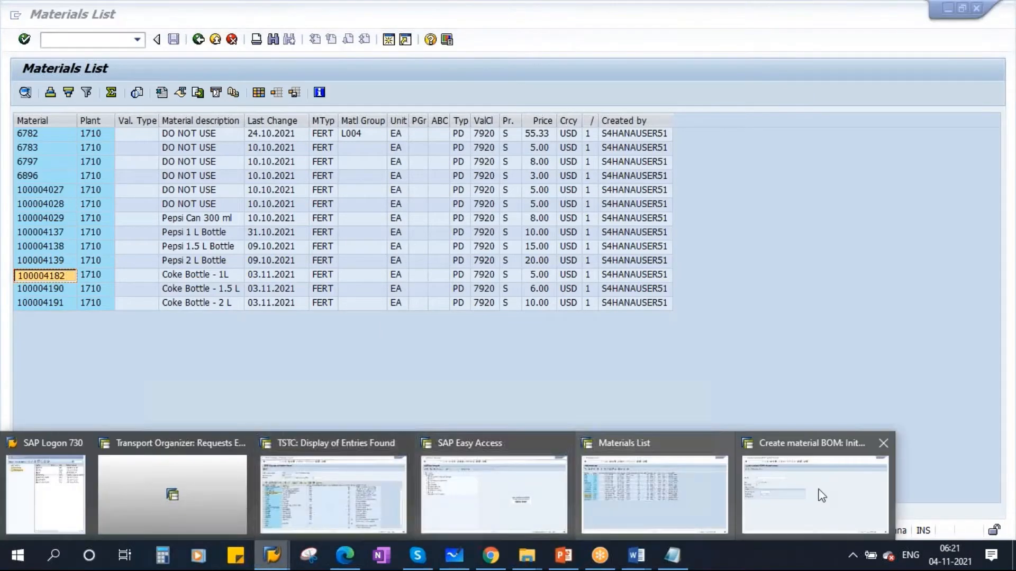
{"action": "left_click", "coordinate": [789, 475]}
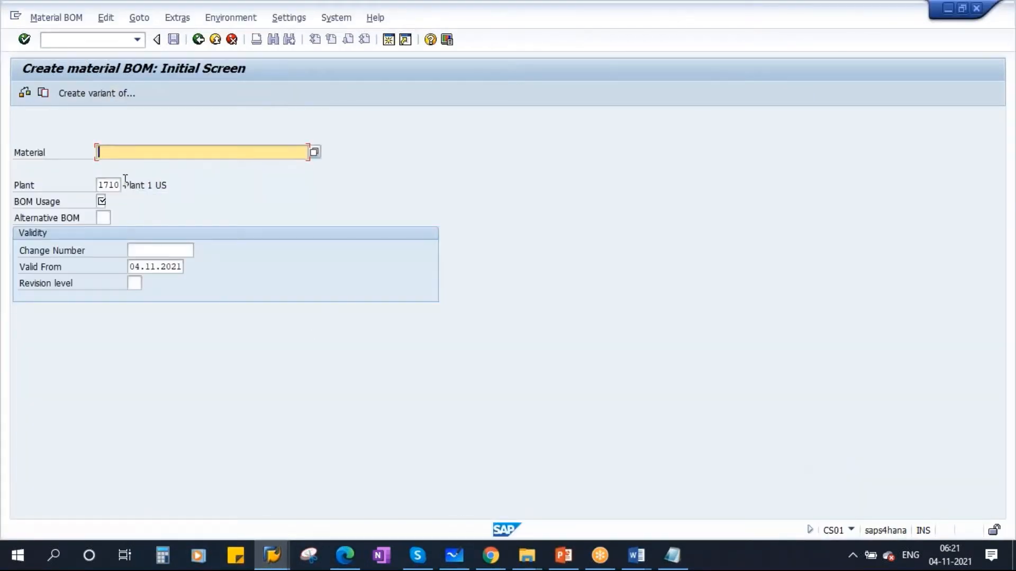
{"action": "type", "text": "100004182"}
{"action": "left_click_drag", "start_coordinate": [163, 150], "coordinate": [69, 153]}
{"action": "double_click", "coordinate": [102, 185]}
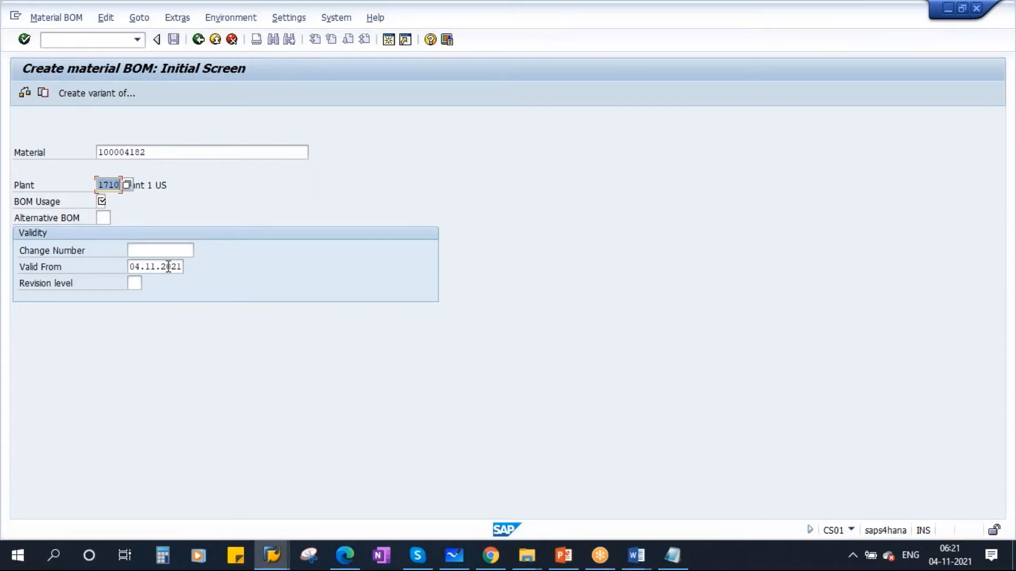
Switch to the SAP PP - BOM presentation in PowerPoint and review the BOM Usage diagram slide, then return to SAP
{"action": "left_click", "coordinate": [101, 201]}
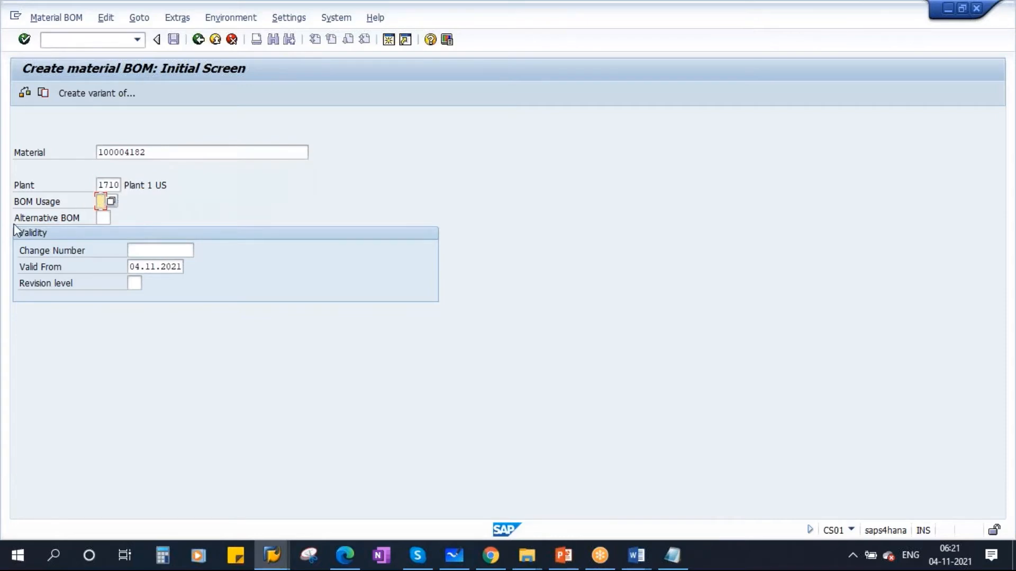
{"action": "left_click", "coordinate": [564, 556]}
{"action": "left_click", "coordinate": [85, 361]}
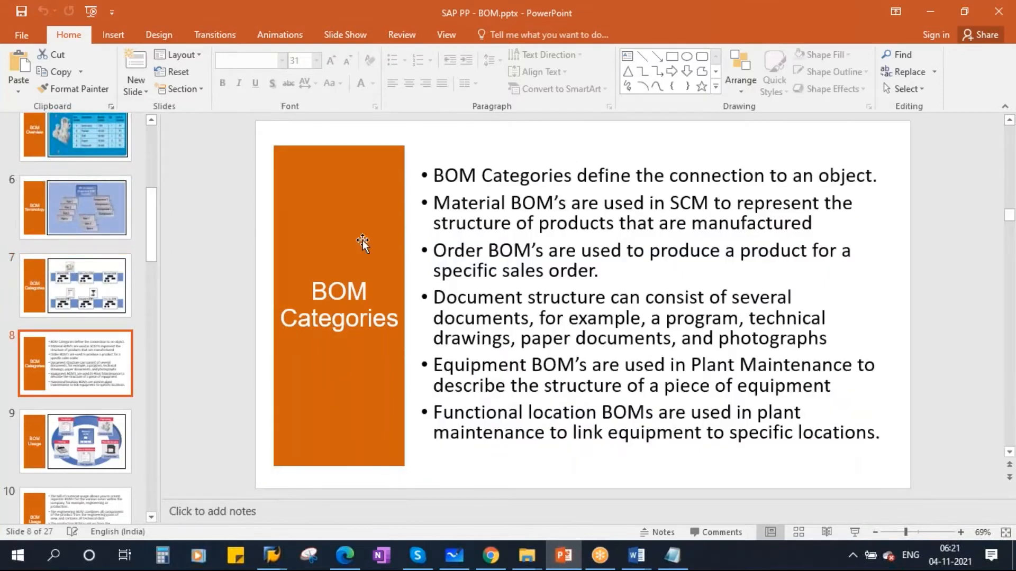
{"action": "scroll", "coordinate": [175, 388], "scroll_direction": "down", "scroll_amount": 1}
{"action": "scroll", "coordinate": [174, 388], "scroll_direction": "down", "scroll_amount": 2}
{"action": "left_click", "coordinate": [87, 266]}
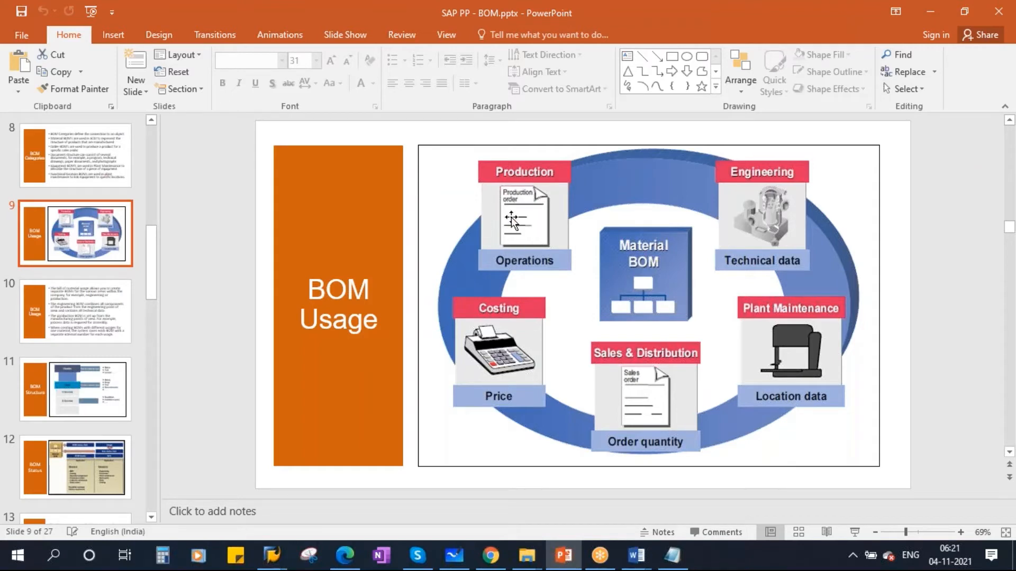
{"action": "key", "text": "alt+Tab"}
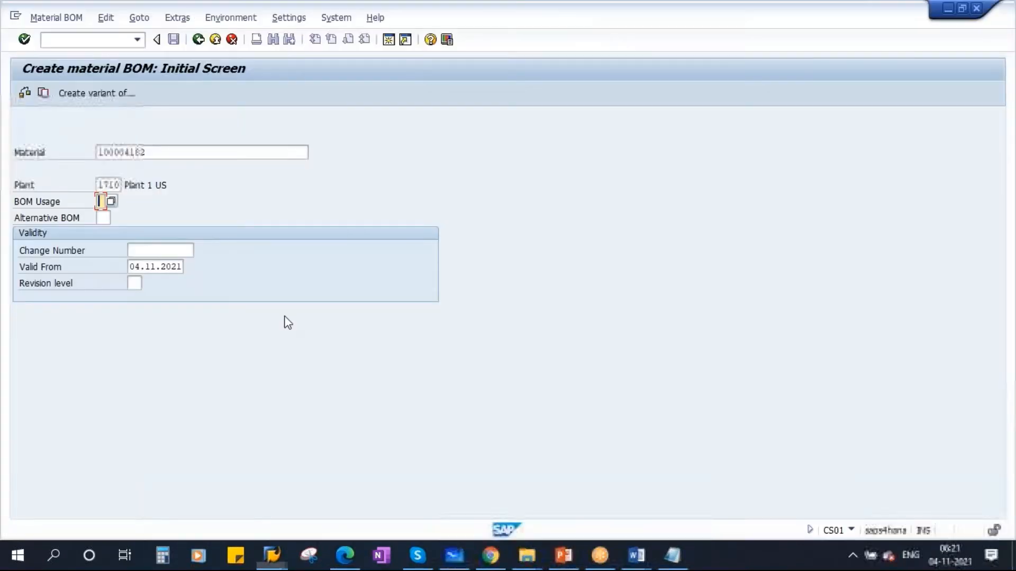
Choose BOM usage 1 (Production) from the possible entries and continue to the General Item Overview, leaving the alternative BOM blank
{"action": "left_click", "coordinate": [111, 202]}
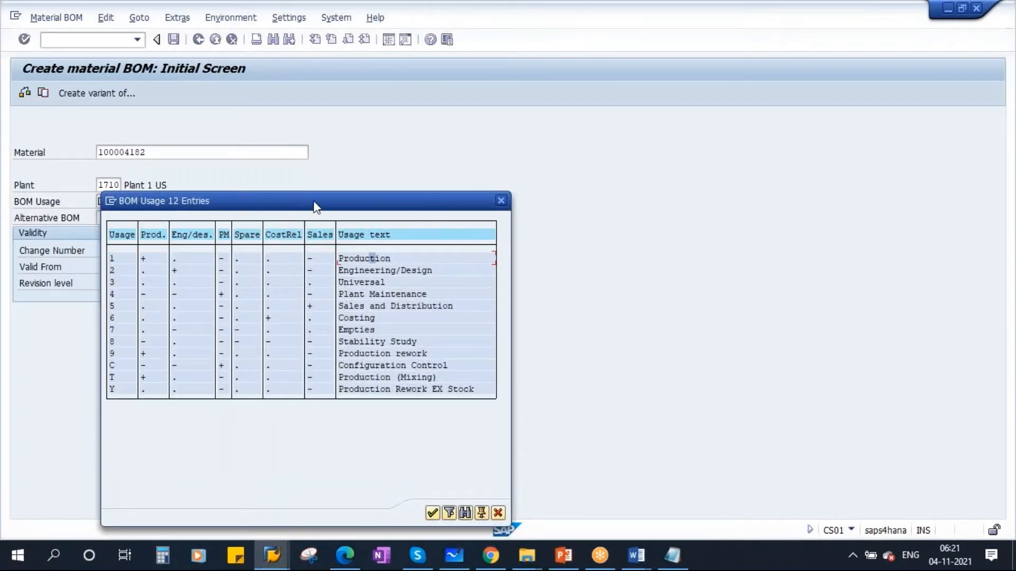
{"action": "left_click_drag", "start_coordinate": [374, 206], "coordinate": [479, 198]}
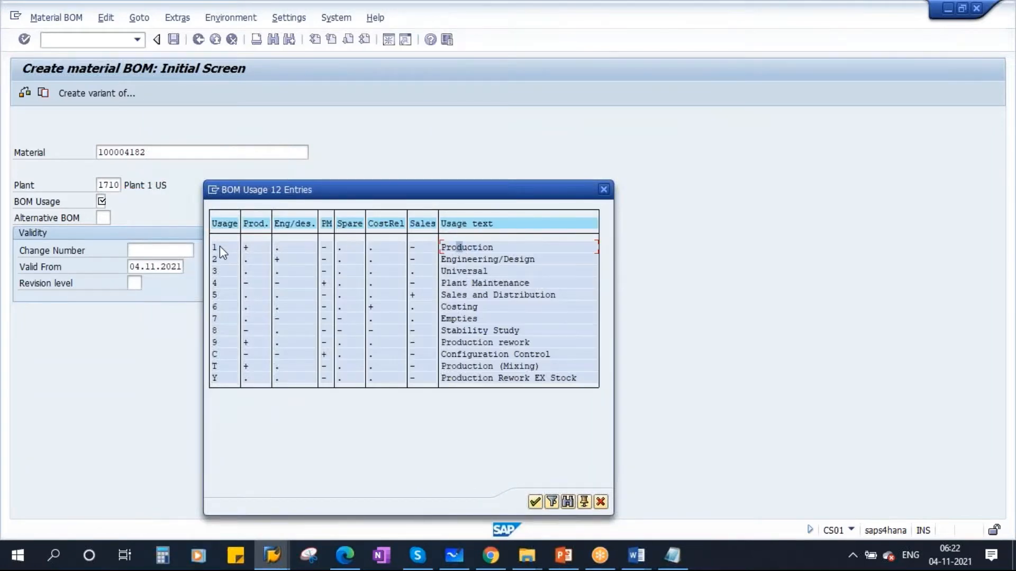
{"action": "double_click", "coordinate": [220, 247]}
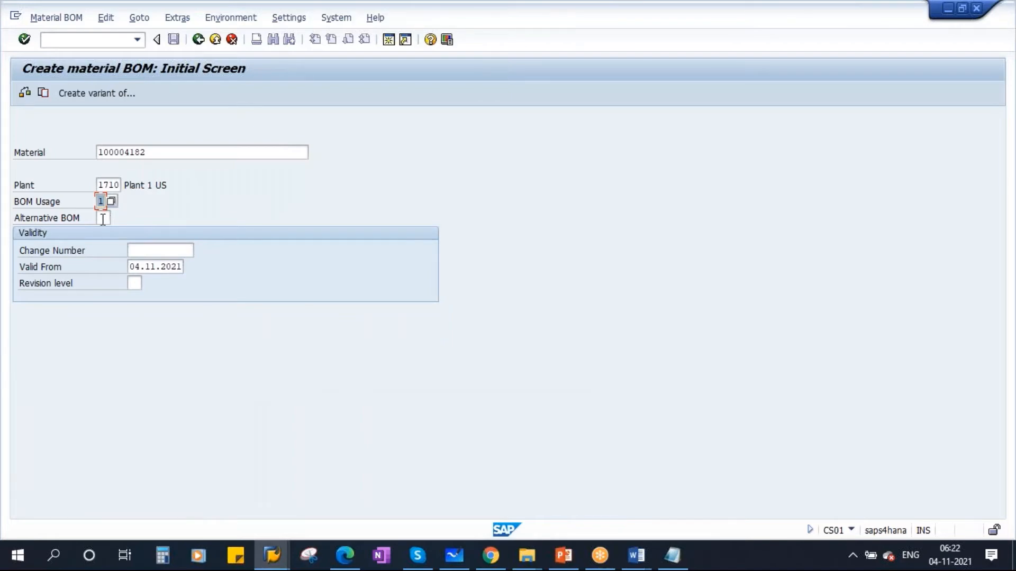
{"action": "left_click", "coordinate": [103, 218]}
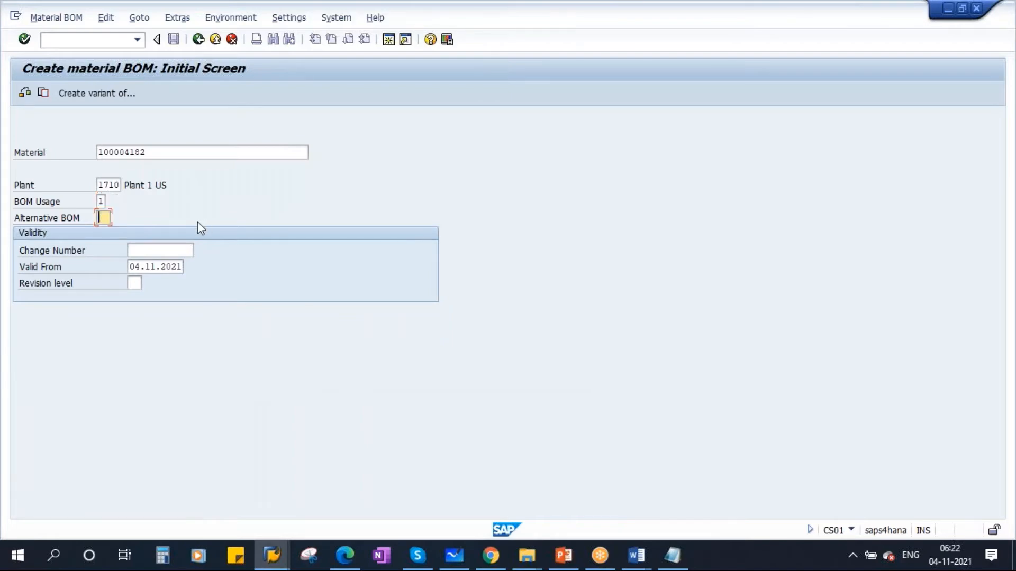
{"action": "left_click", "coordinate": [23, 40]}
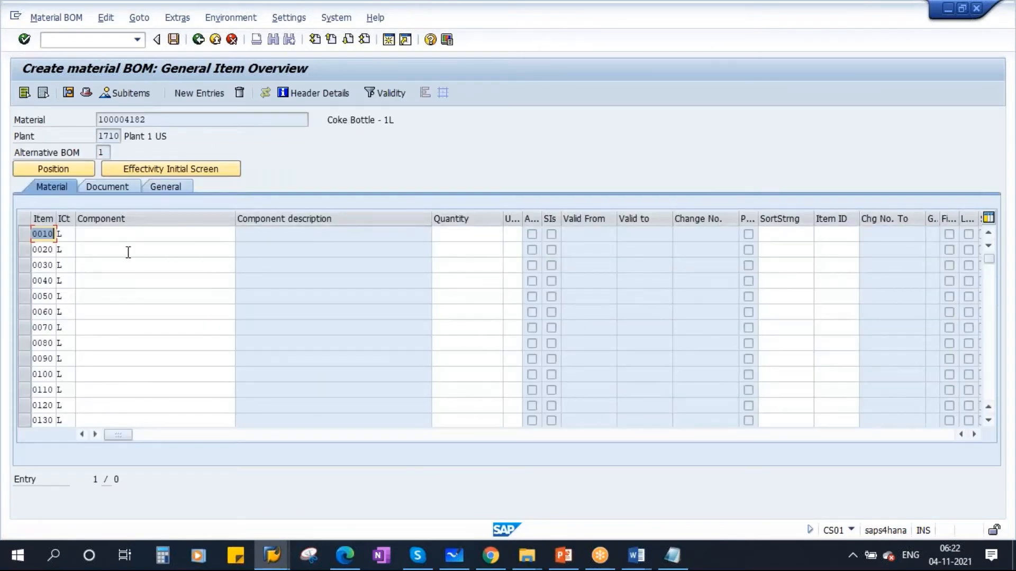
{"action": "left_click", "coordinate": [104, 233]}
{"action": "left_click", "coordinate": [100, 252]}
{"action": "left_click", "coordinate": [96, 263]}
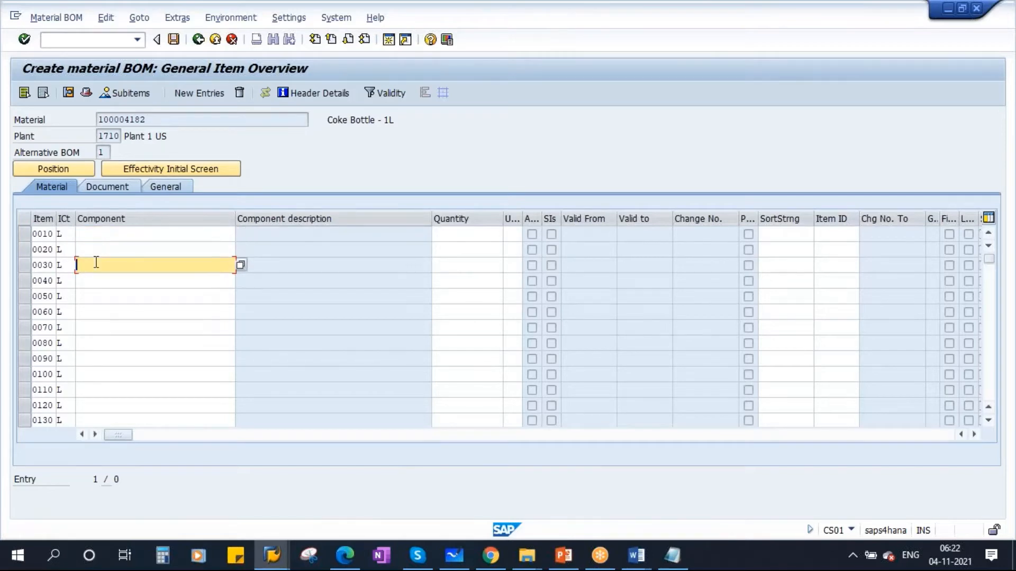
{"action": "left_click", "coordinate": [440, 239]}
{"action": "left_click", "coordinate": [449, 247]}
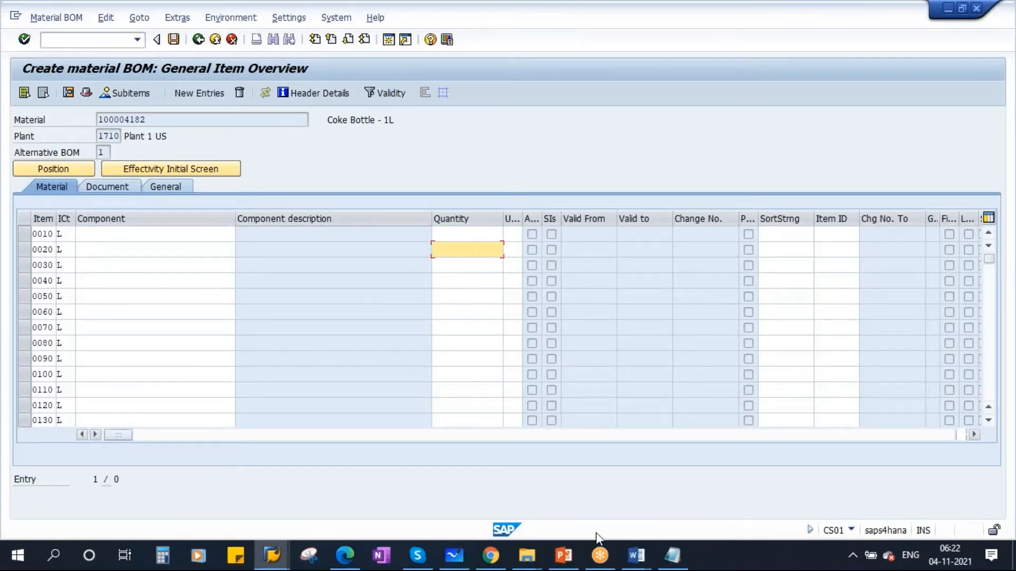
Switch to Chrome and search Google for "coke bottle 1 liter", showing the image results
{"action": "mouse_move", "coordinate": [487, 556]}
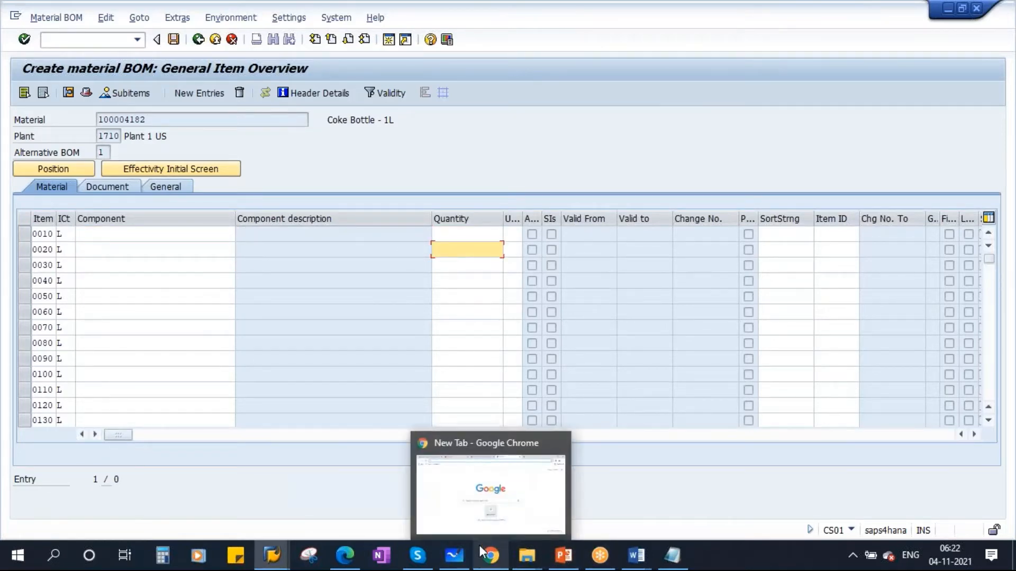
{"action": "left_click", "coordinate": [495, 510]}
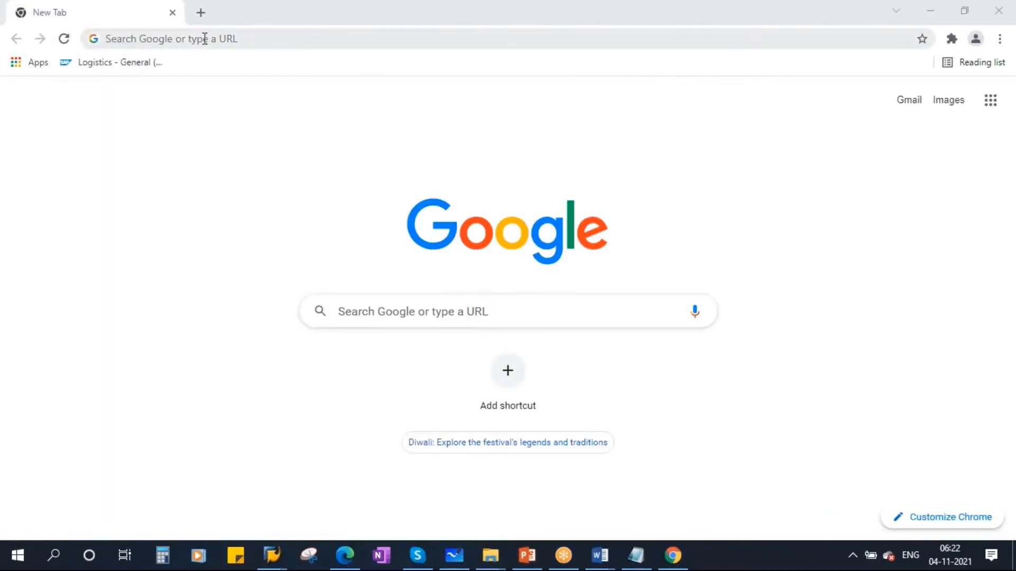
{"action": "left_click", "coordinate": [205, 38]}
{"action": "type", "text": "pepsi"}
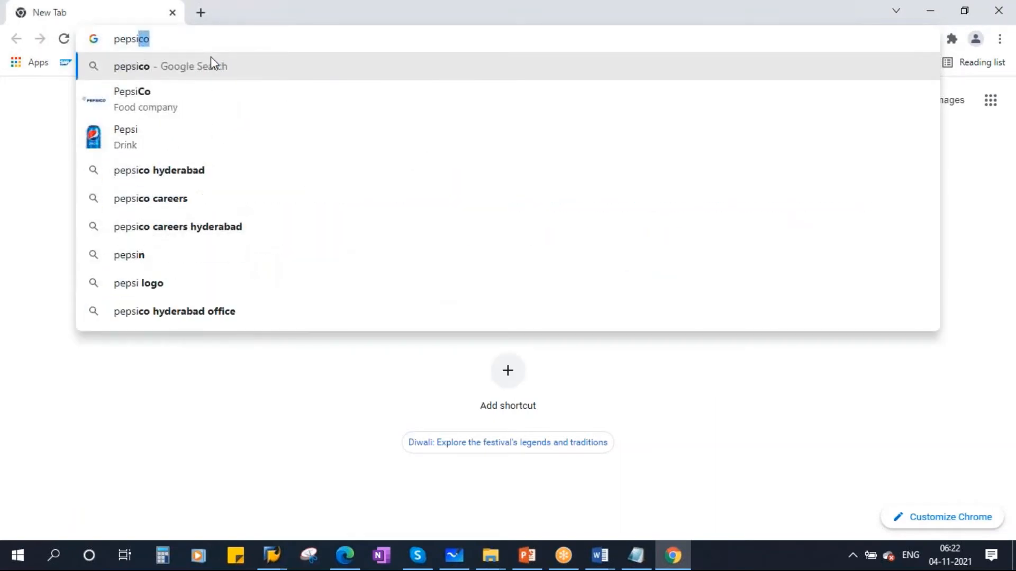
{"action": "key", "text": "BackSpace"}
{"action": "key", "text": "BackSpace"}
{"action": "key", "text": "BackSpace"}
{"action": "key", "text": "BackSpace"}
{"action": "key", "text": "BackSpace"}
{"action": "key", "text": "BackSpace"}
{"action": "type", "text": "co"}
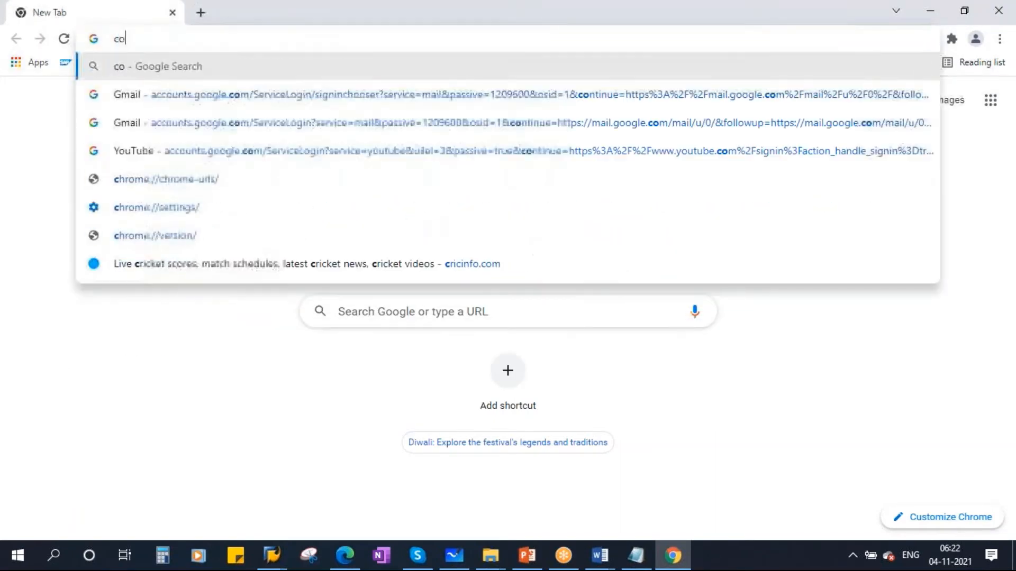
{"action": "type", "text": "ke 1 l"}
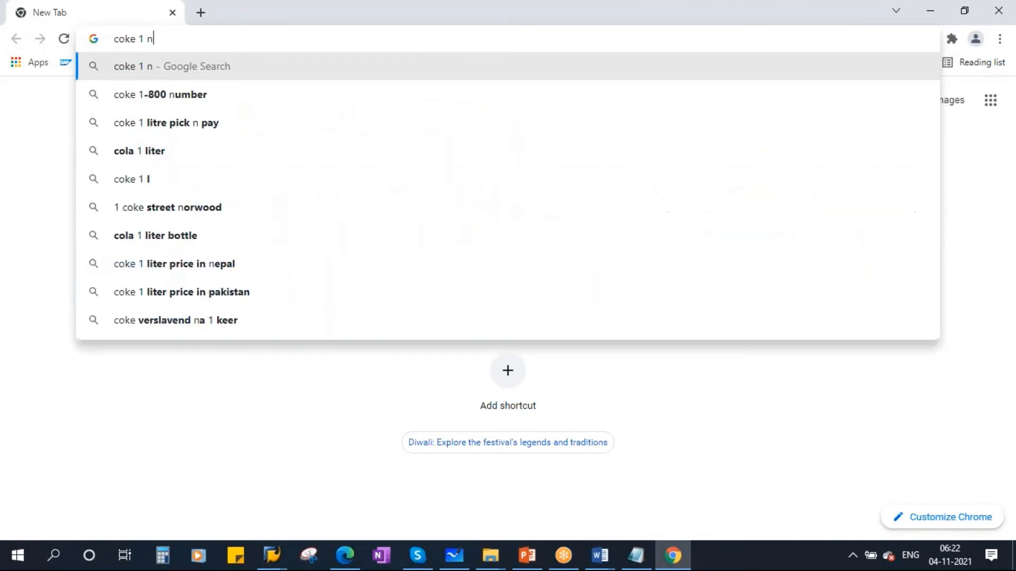
{"action": "key", "text": "BackSpace"}
{"action": "type", "text": "bottle"}
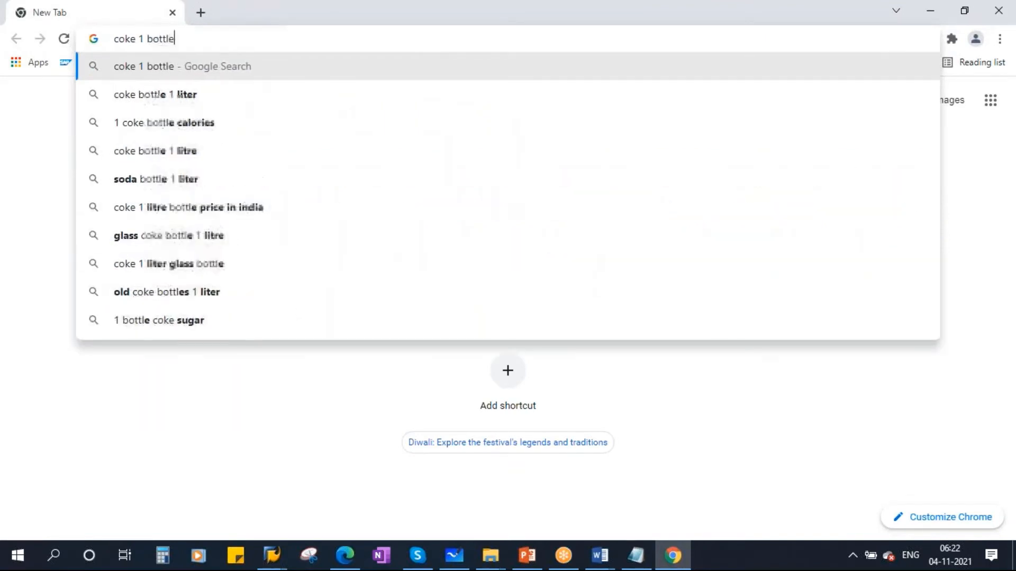
{"action": "left_click", "coordinate": [189, 102]}
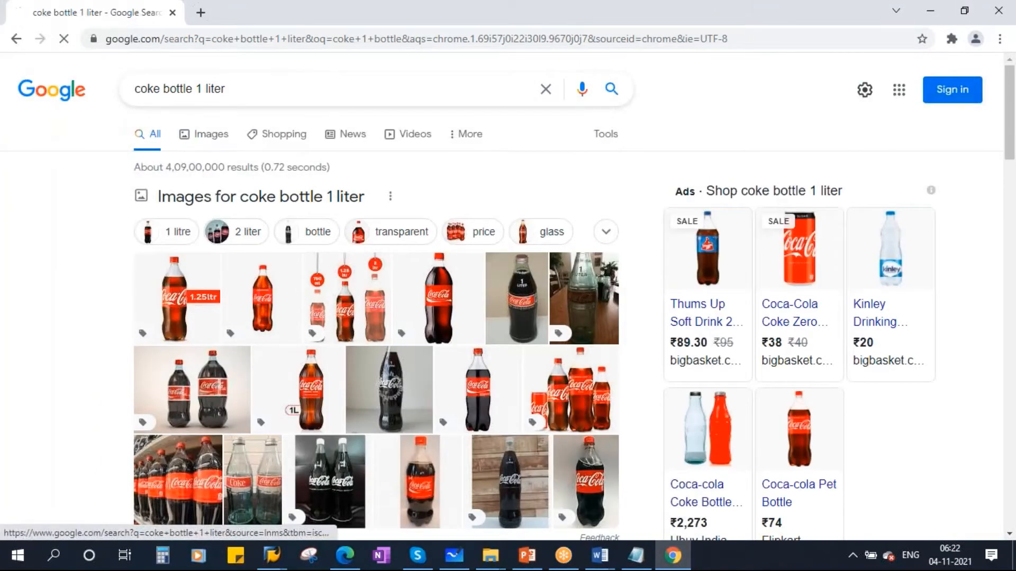
{"action": "left_click", "coordinate": [205, 134]}
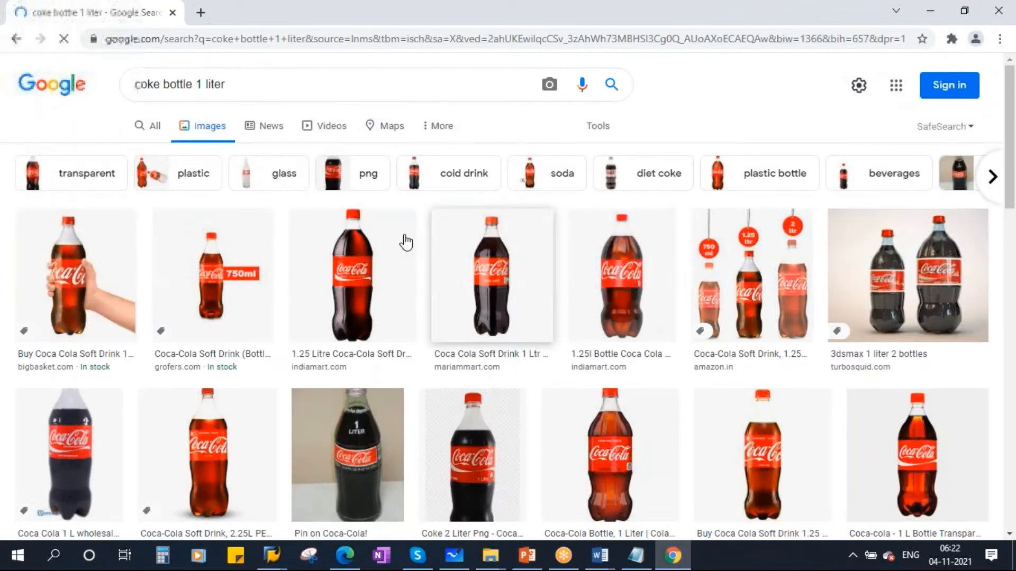
Refine the image search to "1 liter glass coke bottle" and enlarge the "Pin on Coca-Cola!" picture of the filled bottle
{"action": "left_click", "coordinate": [199, 86]}
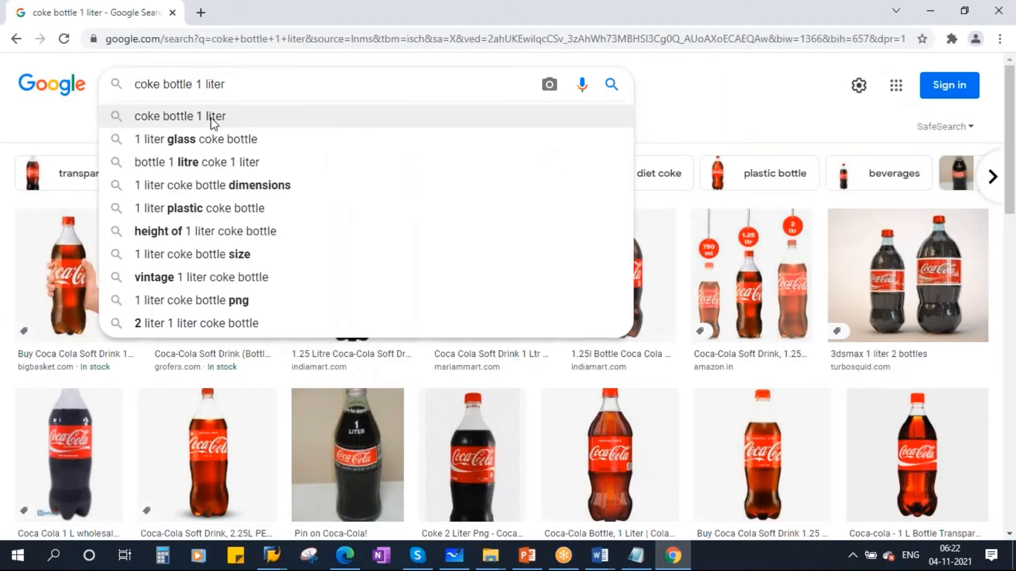
{"action": "type", "text": "glass"}
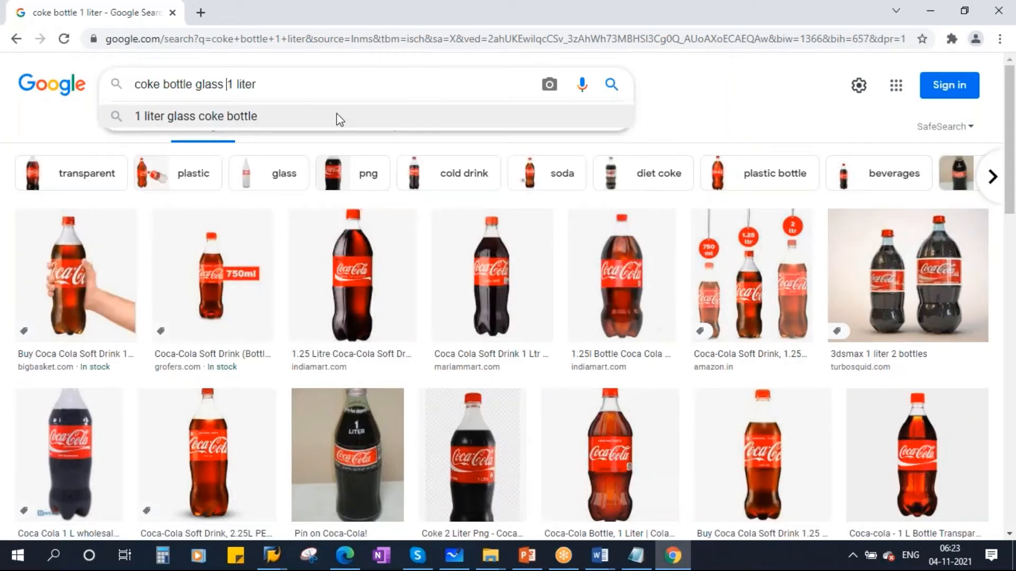
{"action": "left_click", "coordinate": [204, 116]}
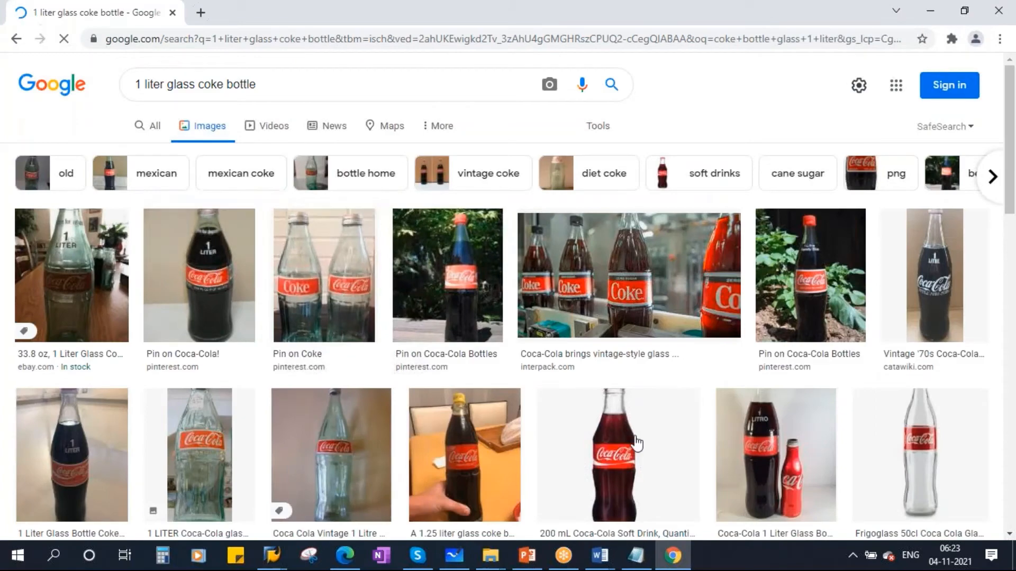
{"action": "left_click", "coordinate": [204, 275]}
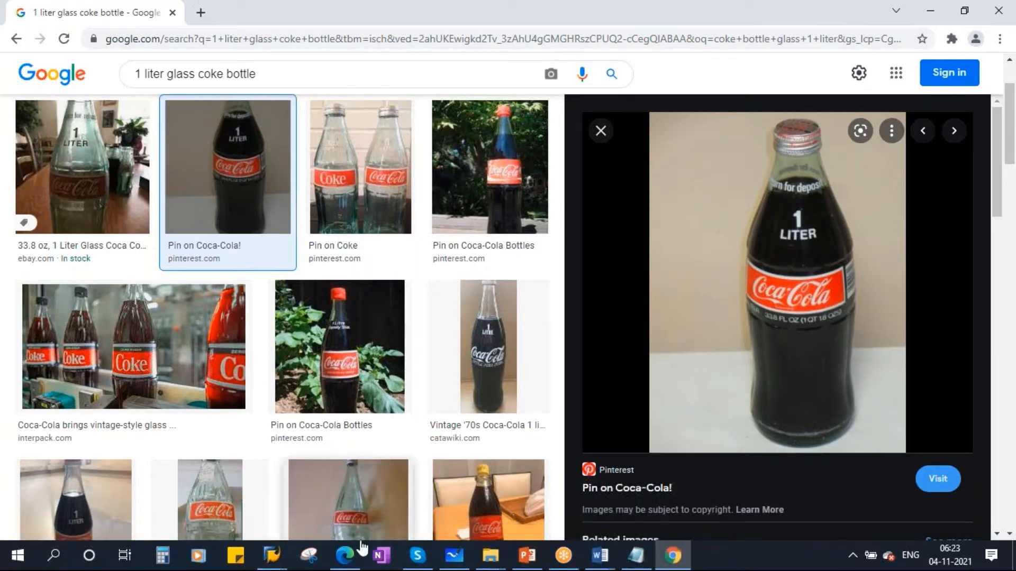
Switch back to SAP to check the empty BOM item table, and bring up the Materials List session
{"action": "mouse_move", "coordinate": [272, 556]}
{"action": "left_click", "coordinate": [389, 474]}
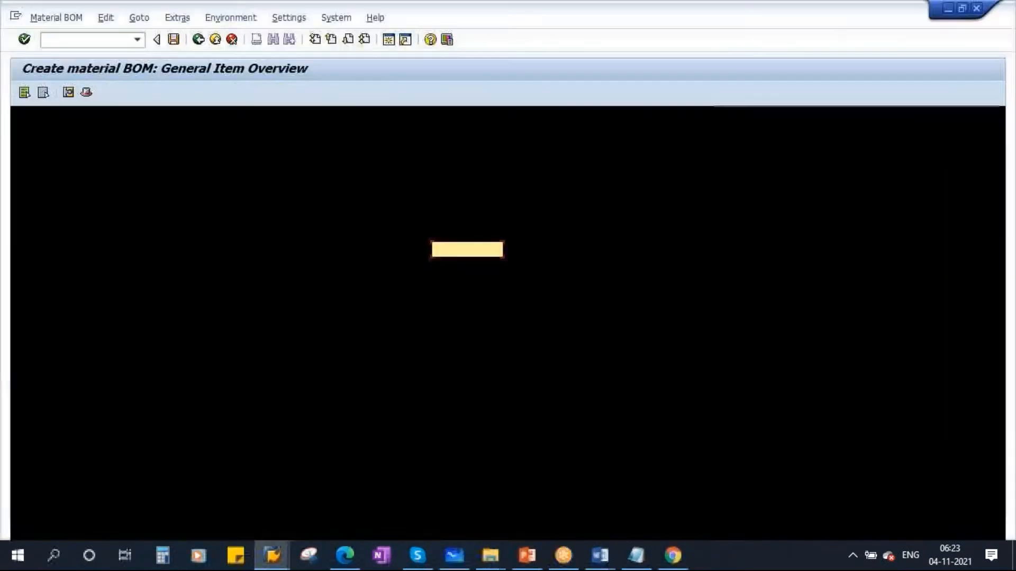
{"action": "left_click", "coordinate": [97, 234]}
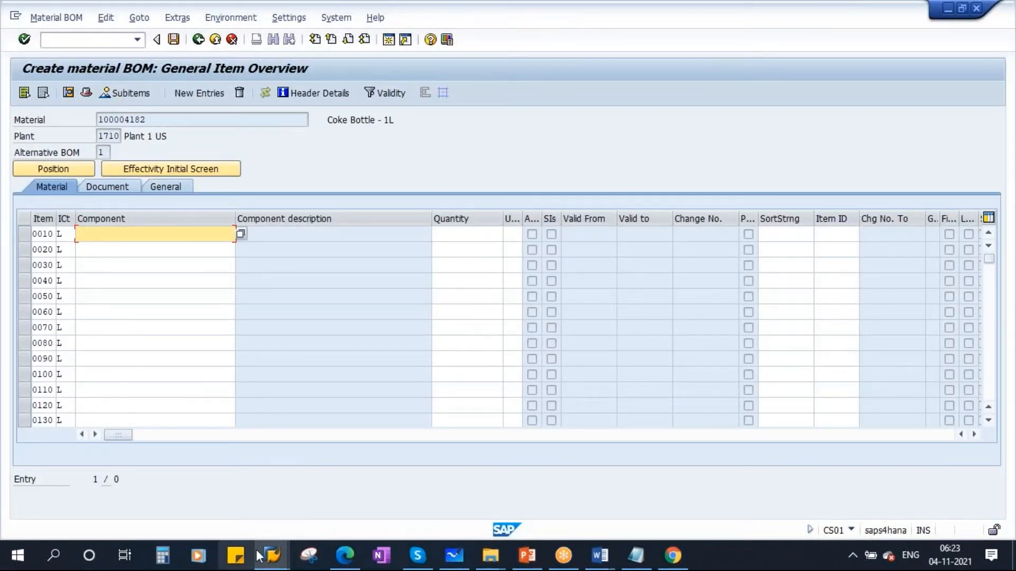
{"action": "mouse_move", "coordinate": [272, 555]}
{"action": "left_click", "coordinate": [231, 477]}
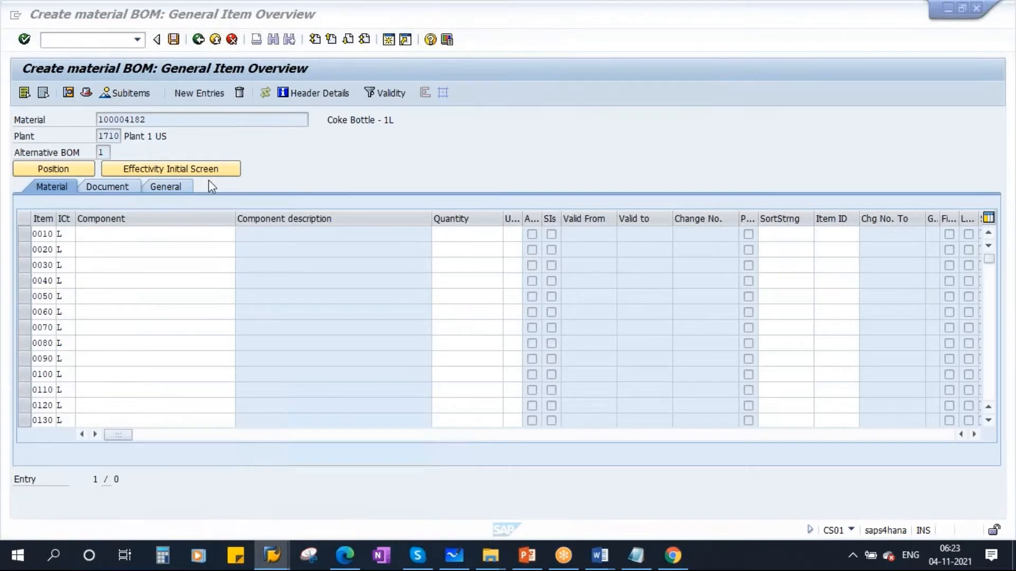
Rerun the MM60 materials list for plant 1710 with the material number and material type filters cleared
{"action": "left_click", "coordinate": [199, 40]}
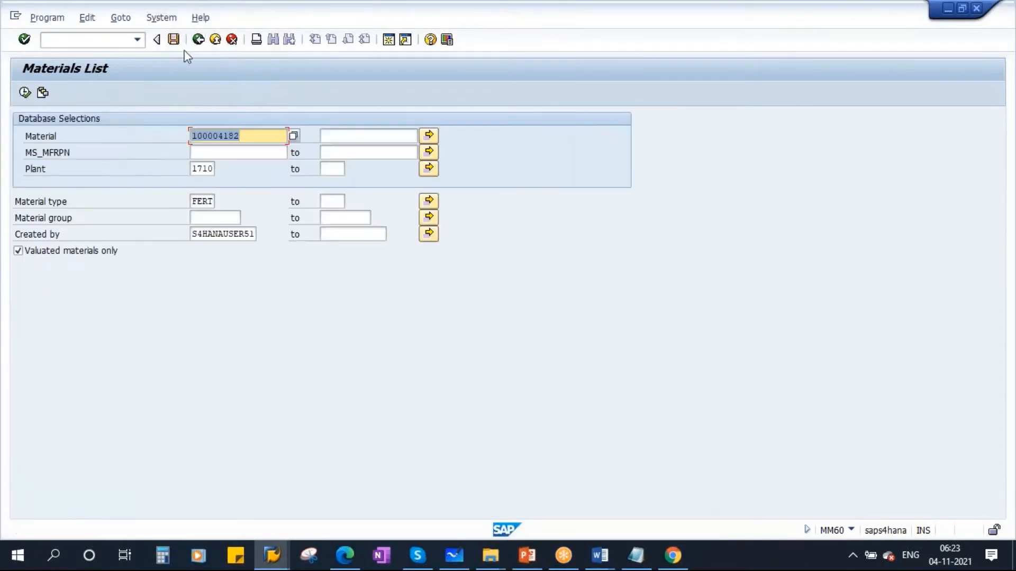
{"action": "key", "text": "Delete"}
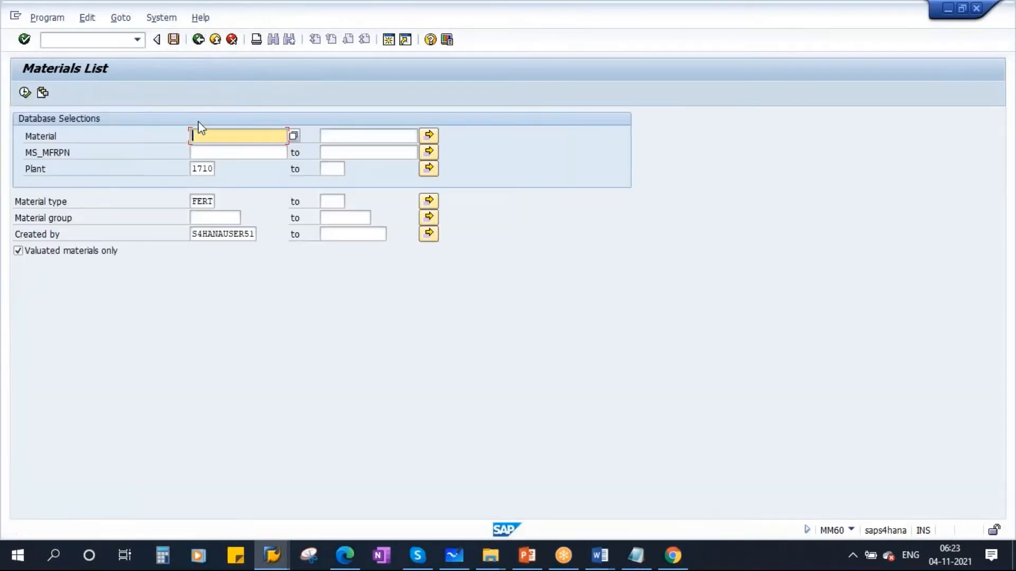
{"action": "double_click", "coordinate": [194, 206]}
{"action": "type", "text": "hal"}
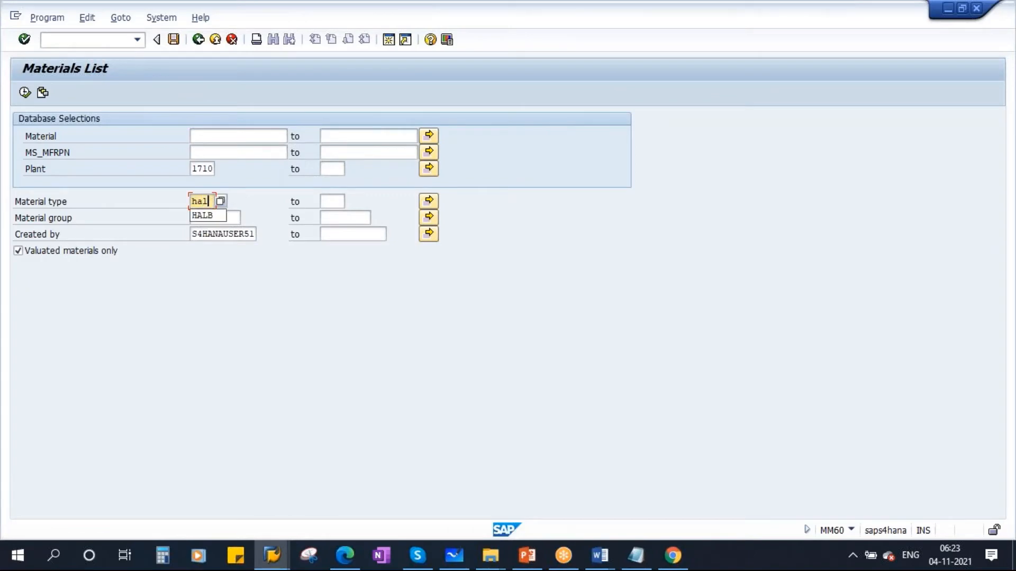
{"action": "key", "text": "BackSpace"}
{"action": "key", "text": "BackSpace"}
{"action": "key", "text": "BackSpace"}
{"action": "key", "text": "BackSpace"}
{"action": "left_click", "coordinate": [25, 92]}
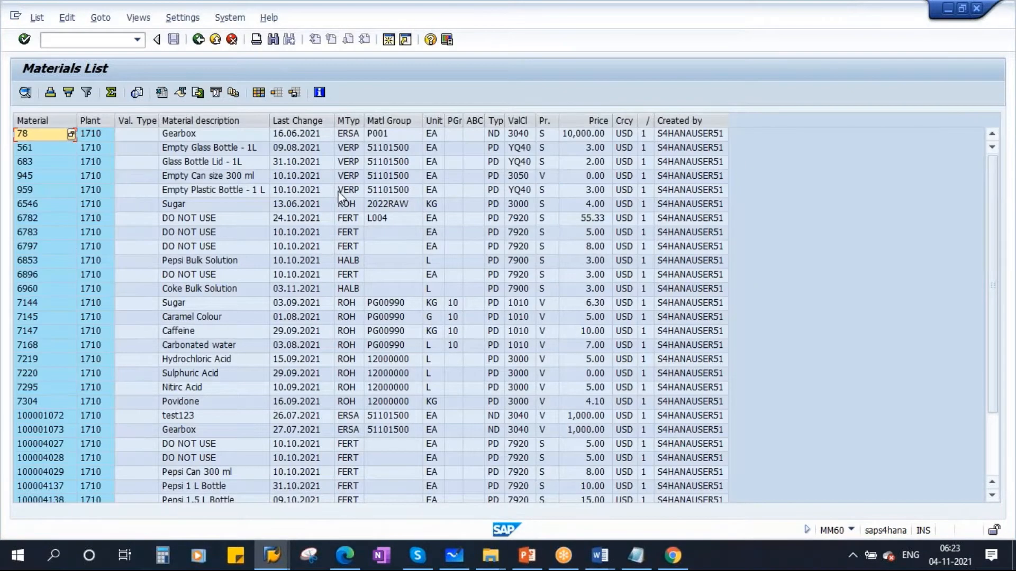
Sort the materials list in ascending order by material type and select the Coke Bulk Solution entry
{"action": "left_click", "coordinate": [349, 120]}
{"action": "left_click", "coordinate": [47, 96]}
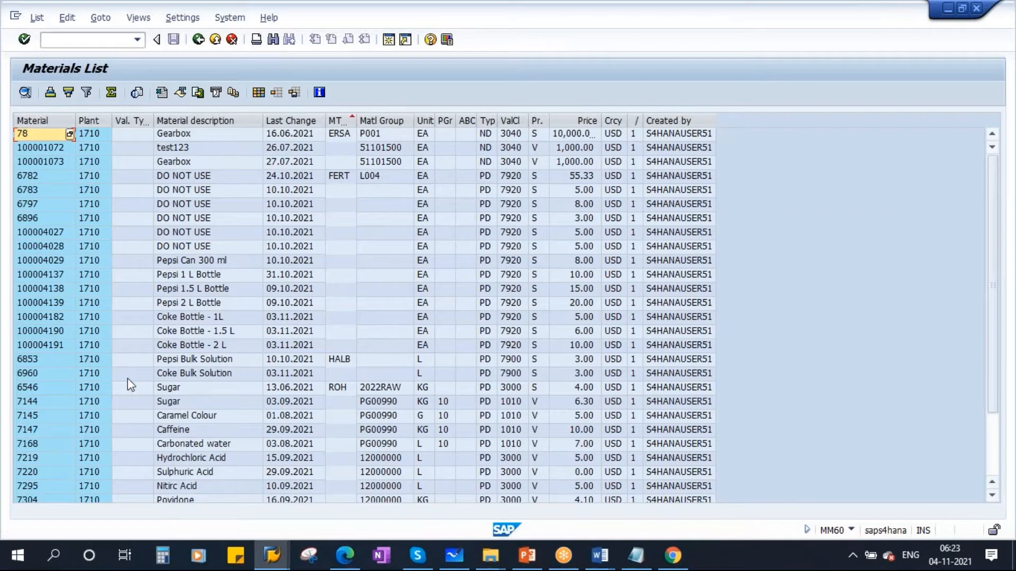
{"action": "left_click", "coordinate": [197, 375]}
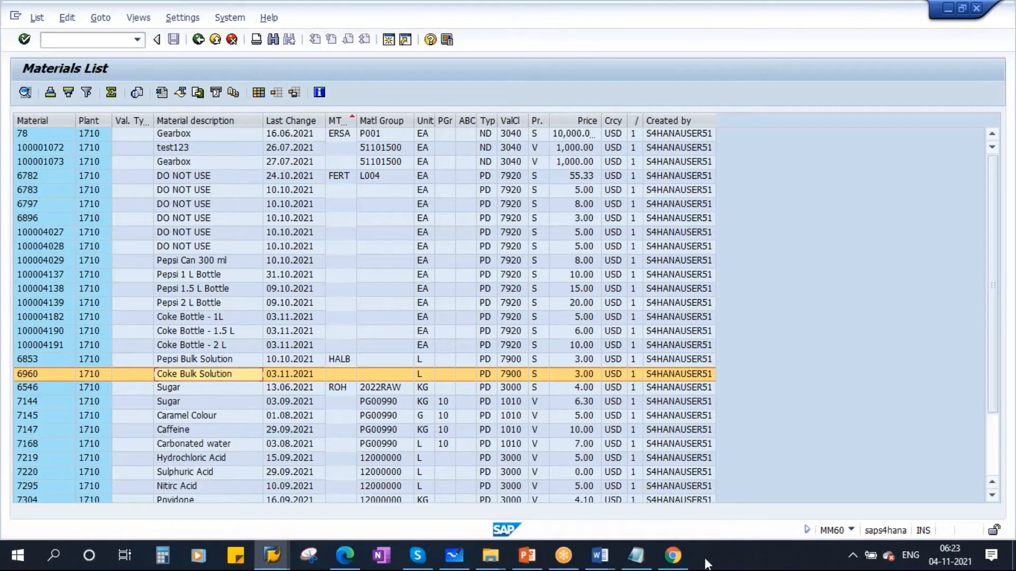
Review the 1 liter Coke bottle picture in Chrome, then return to SAP and look up Coke Bulk Solution's material number
{"action": "left_click", "coordinate": [673, 555]}
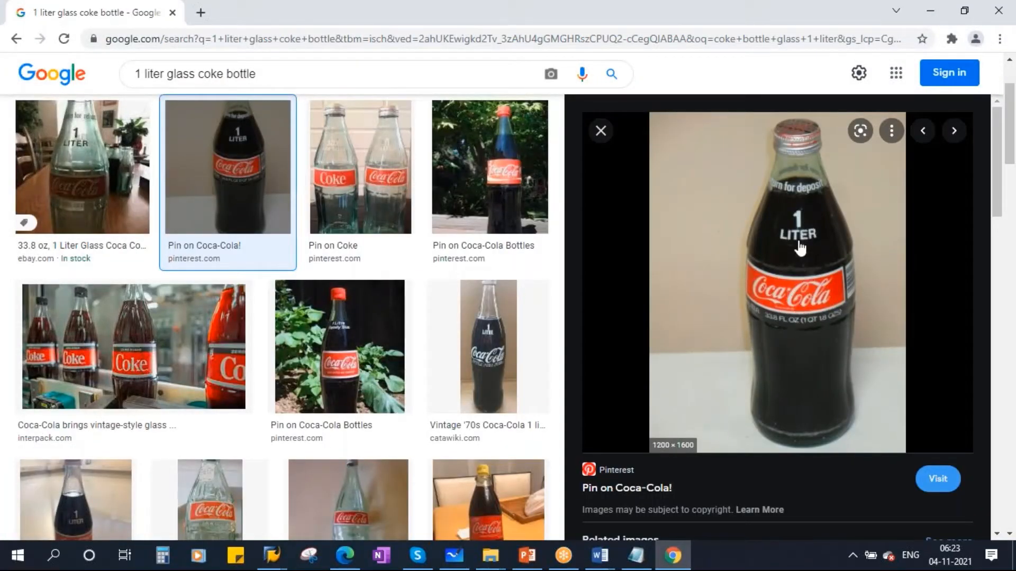
{"action": "left_click", "coordinate": [271, 556]}
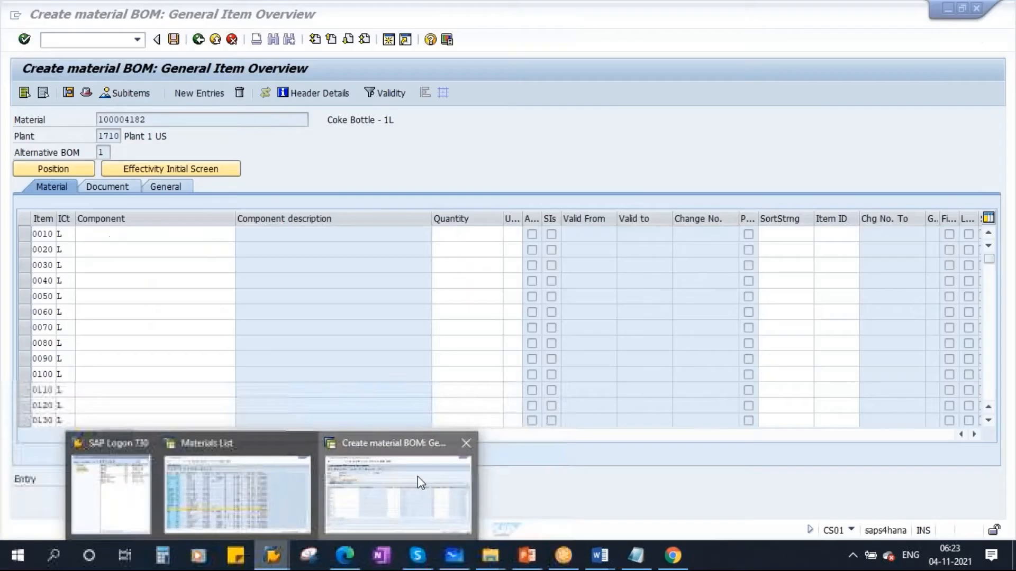
{"action": "left_click", "coordinate": [417, 476]}
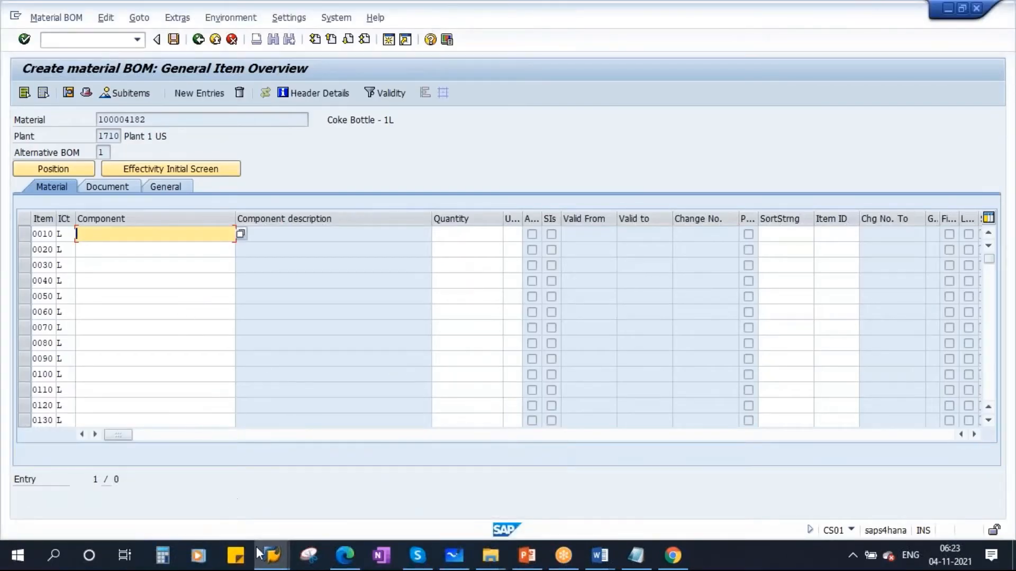
{"action": "mouse_move", "coordinate": [271, 556]}
{"action": "left_click", "coordinate": [243, 476]}
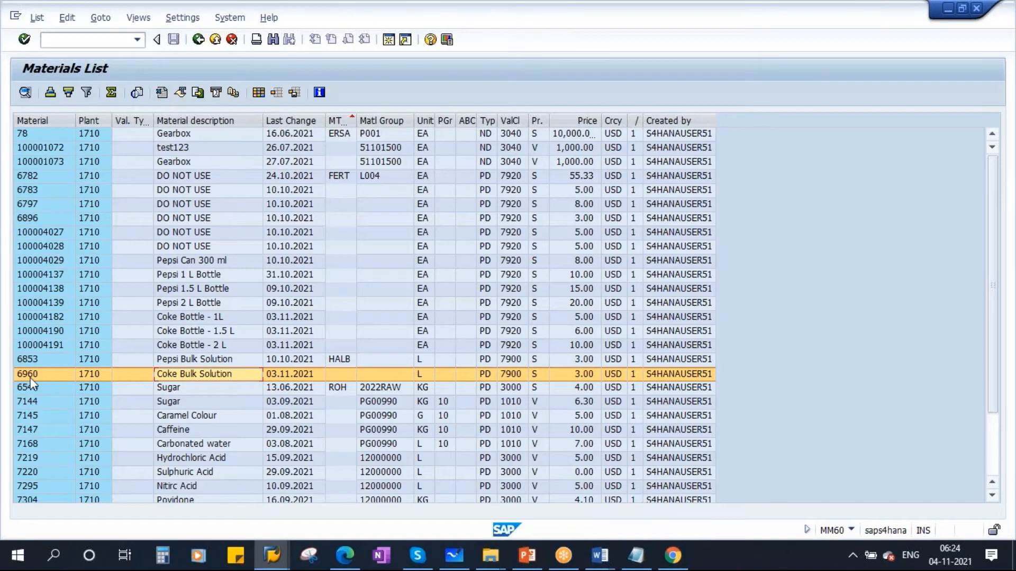
Enter component 6960 with quantity 1 as item 0010 of the Coke Bottle - 1L BOM and confirm the entry
{"action": "left_click", "coordinate": [274, 553]}
{"action": "left_click", "coordinate": [415, 476]}
{"action": "left_click", "coordinate": [105, 234]}
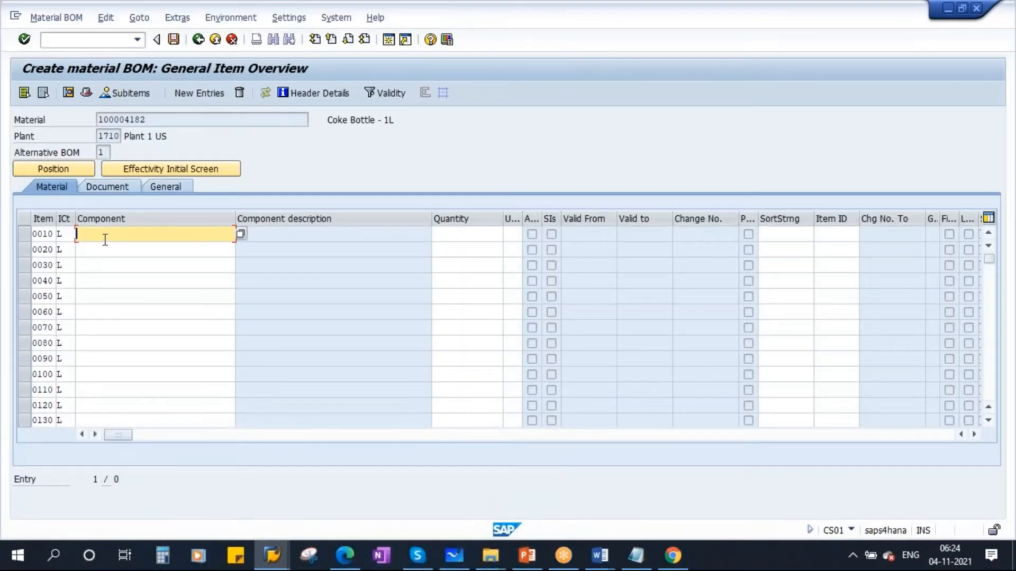
{"action": "type", "text": "6960"}
{"action": "left_click", "coordinate": [454, 233]}
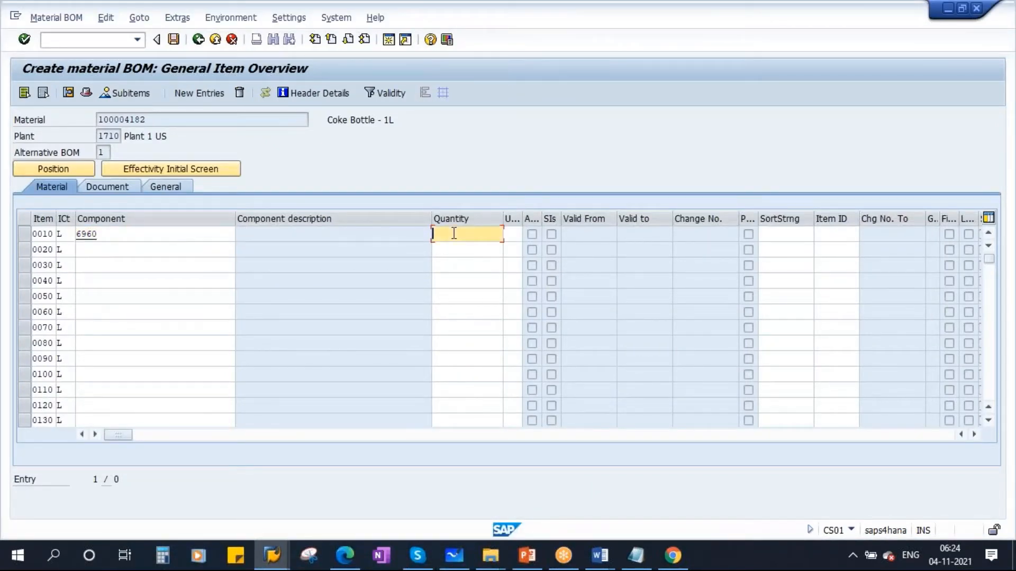
{"action": "type", "text": "1"}
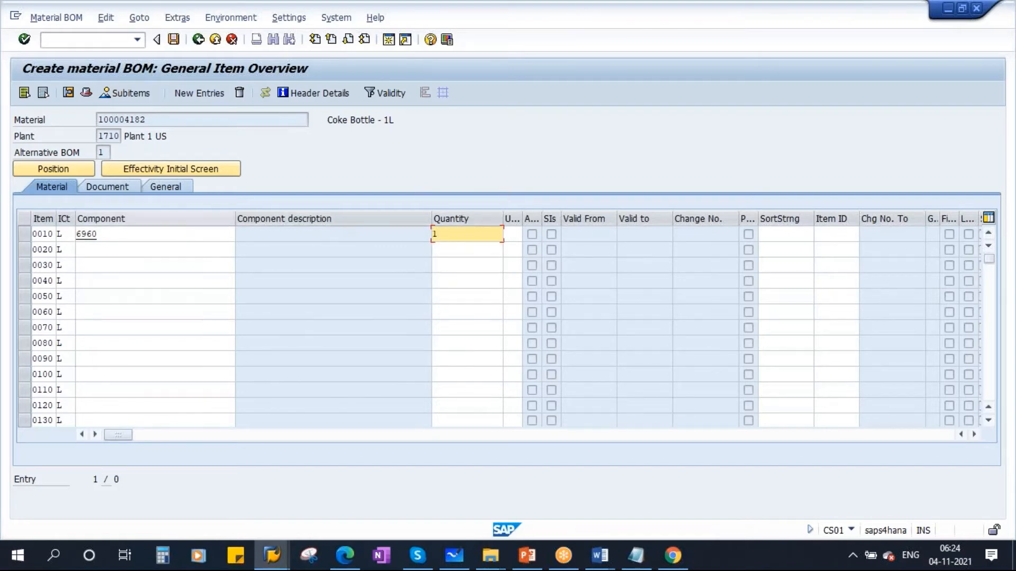
{"action": "left_click_drag", "start_coordinate": [103, 233], "coordinate": [60, 241]}
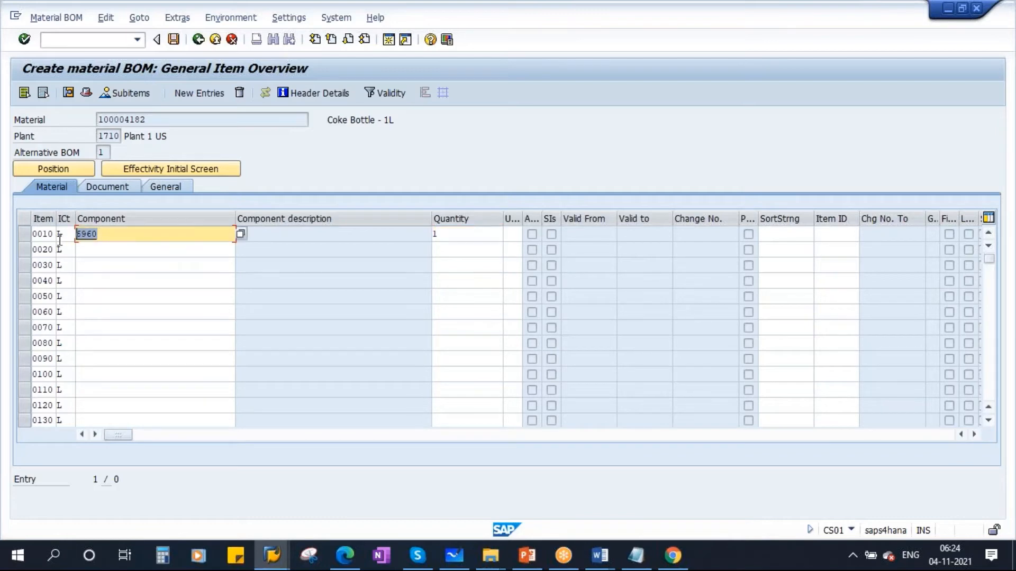
{"action": "left_click", "coordinate": [449, 233]}
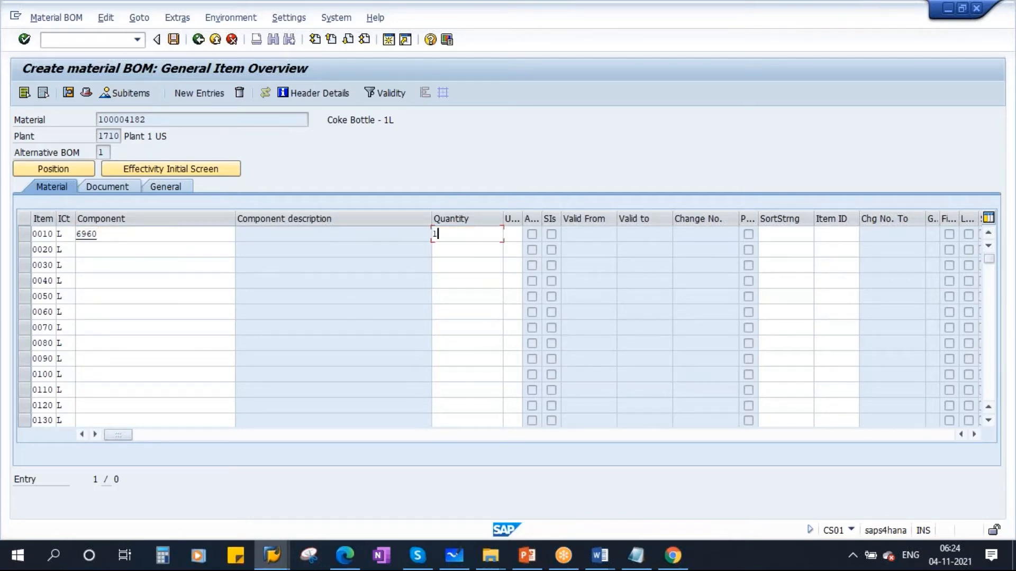
{"action": "key", "text": "Return"}
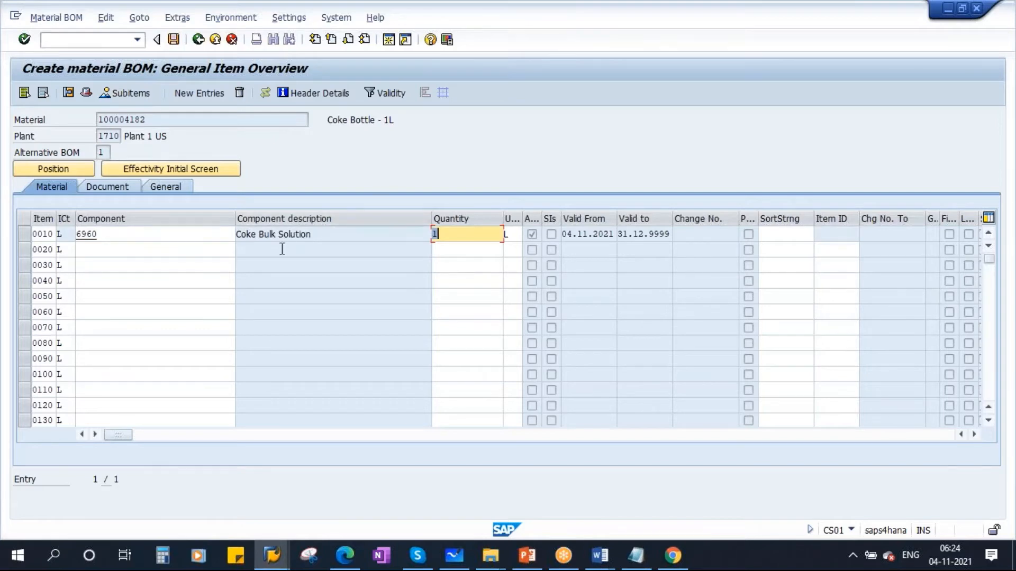
Examine the component description and unit of measure of BOM item 0010
{"action": "left_click_drag", "start_coordinate": [313, 236], "coordinate": [216, 236]}
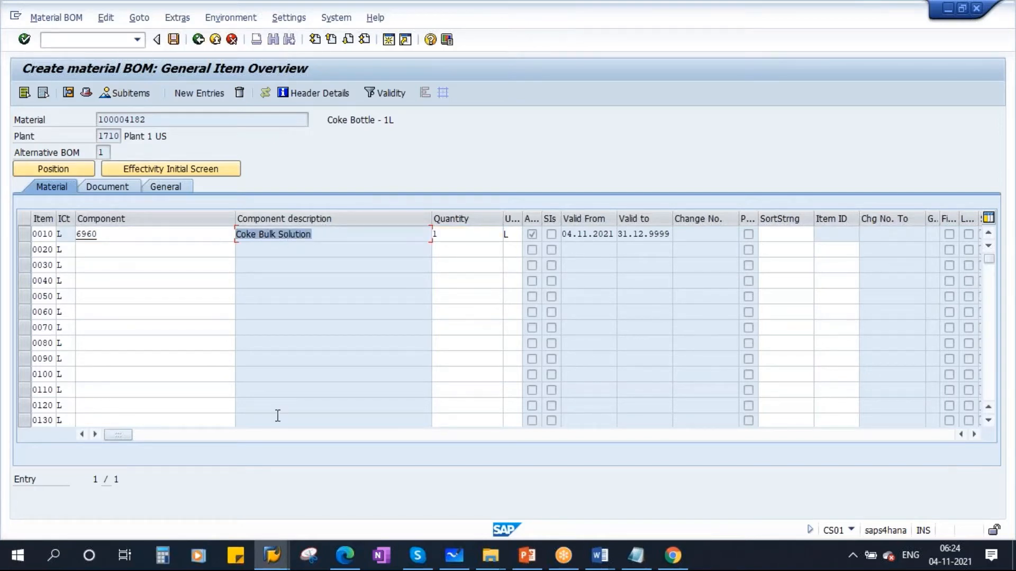
{"action": "left_click", "coordinate": [509, 234]}
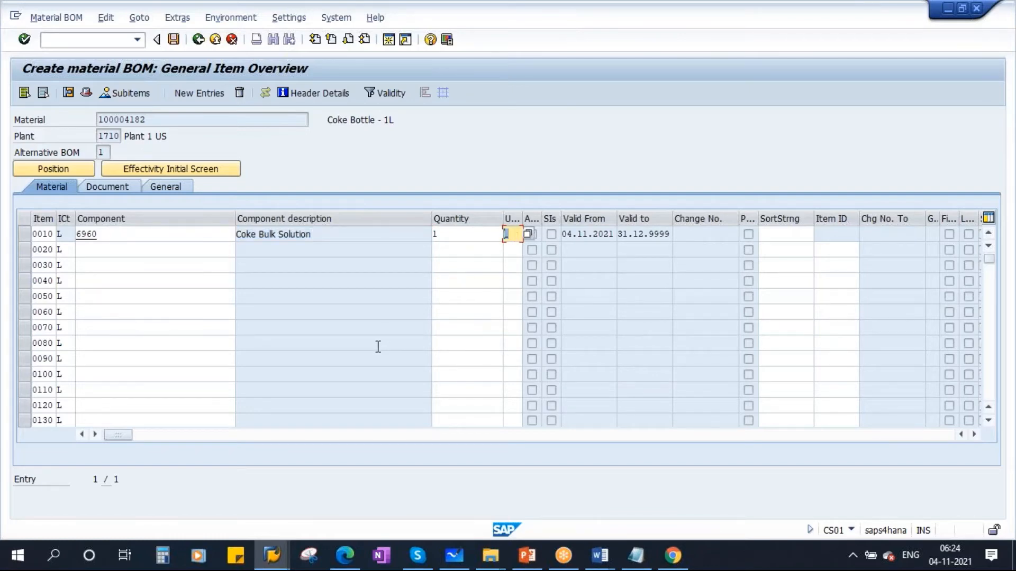
{"action": "left_click_drag", "start_coordinate": [322, 234], "coordinate": [231, 235]}
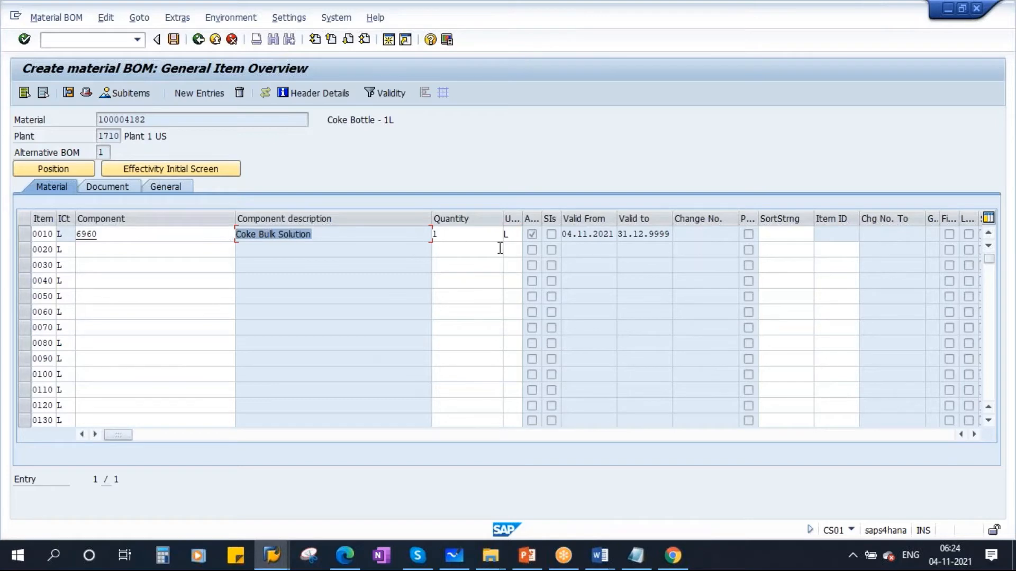
{"action": "left_click", "coordinate": [508, 233]}
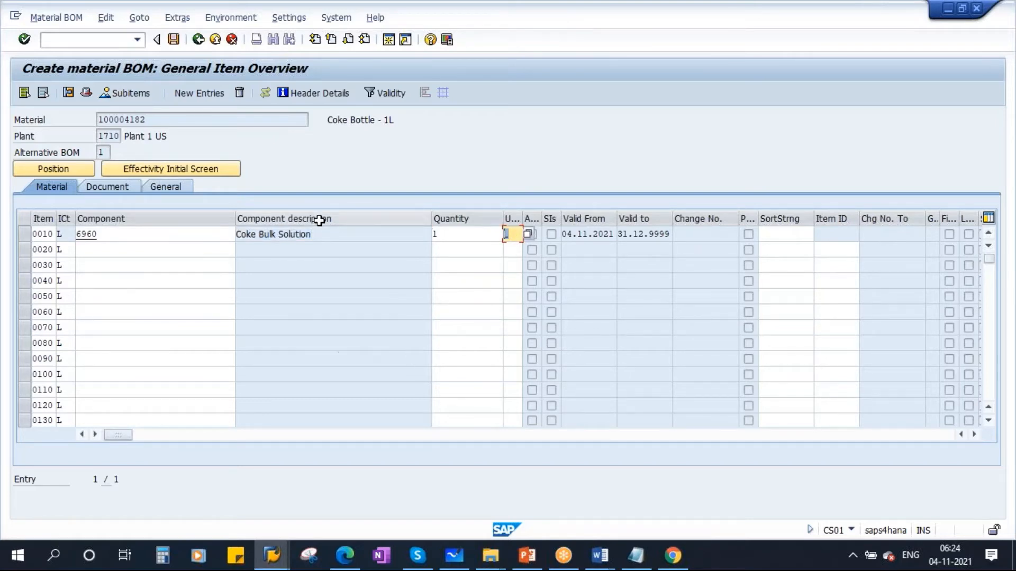
{"action": "left_click_drag", "start_coordinate": [317, 234], "coordinate": [218, 237]}
{"action": "left_click", "coordinate": [507, 233]}
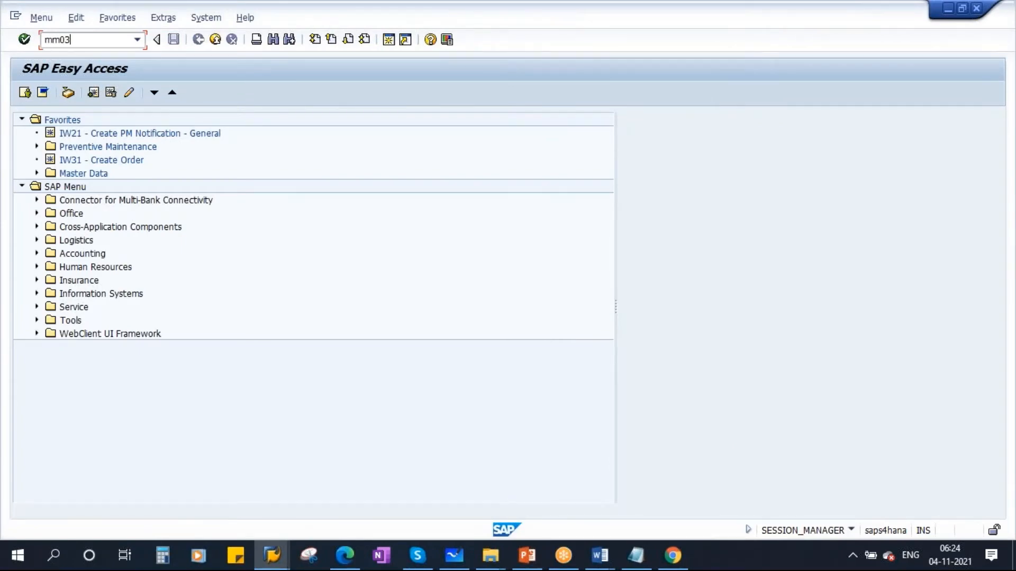
Display material 6960 with transaction MM03 in a separate session and check its description
{"action": "key", "text": "Return"}
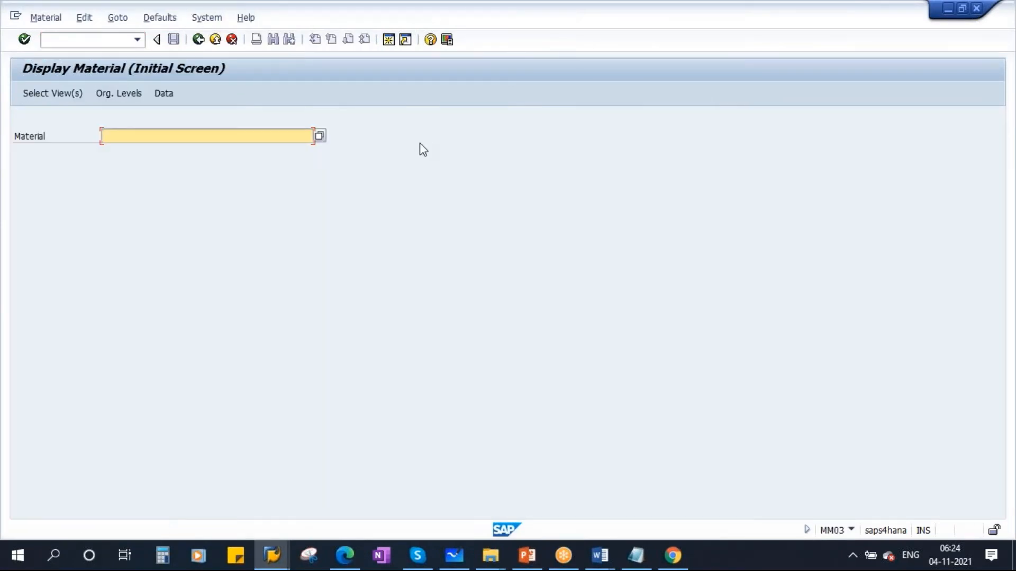
{"action": "type", "text": "6960"}
{"action": "key", "text": "Return"}
{"action": "key", "text": "Return"}
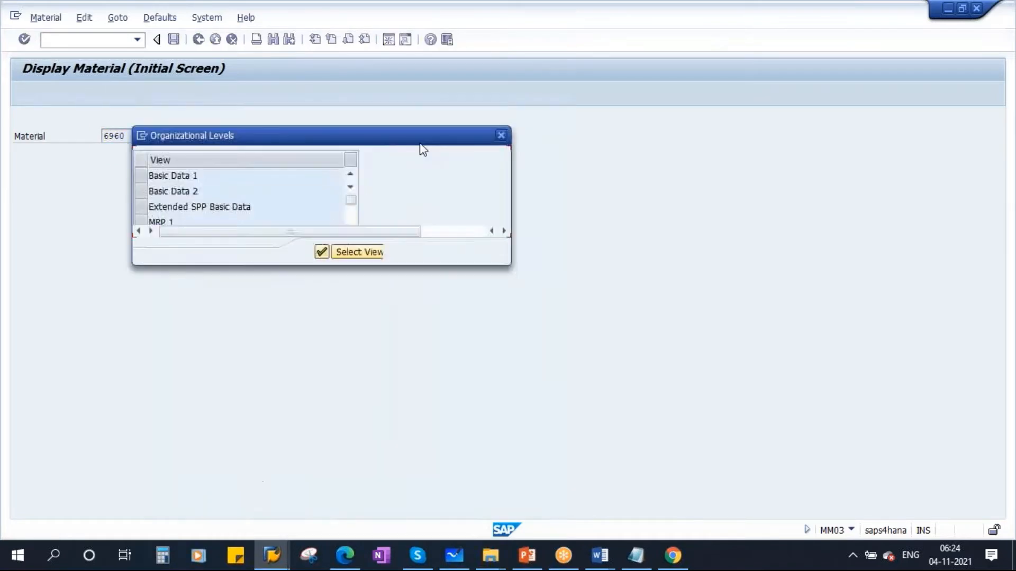
{"action": "key", "text": "Return"}
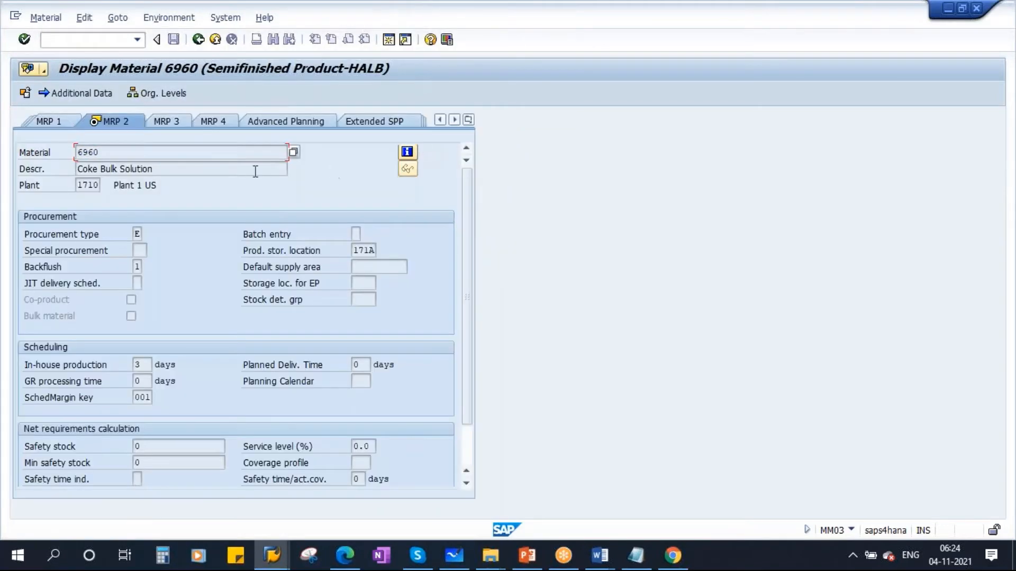
{"action": "left_click_drag", "start_coordinate": [157, 169], "coordinate": [54, 169]}
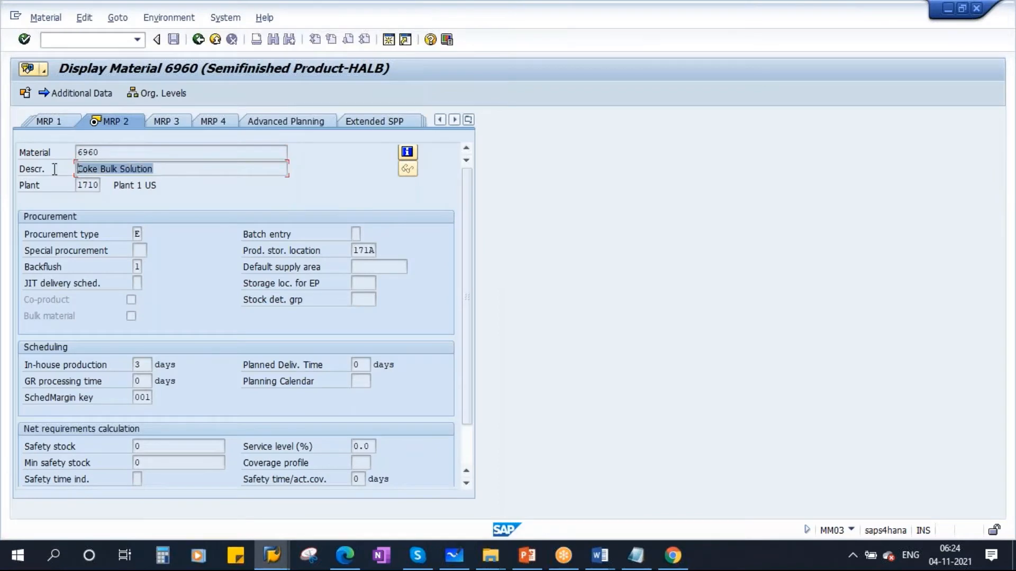
Recheck the component description in the BOM, then view the base unit of measure in material 6960's Basic data 1
{"action": "left_click", "coordinate": [278, 553]}
{"action": "left_click", "coordinate": [384, 488]}
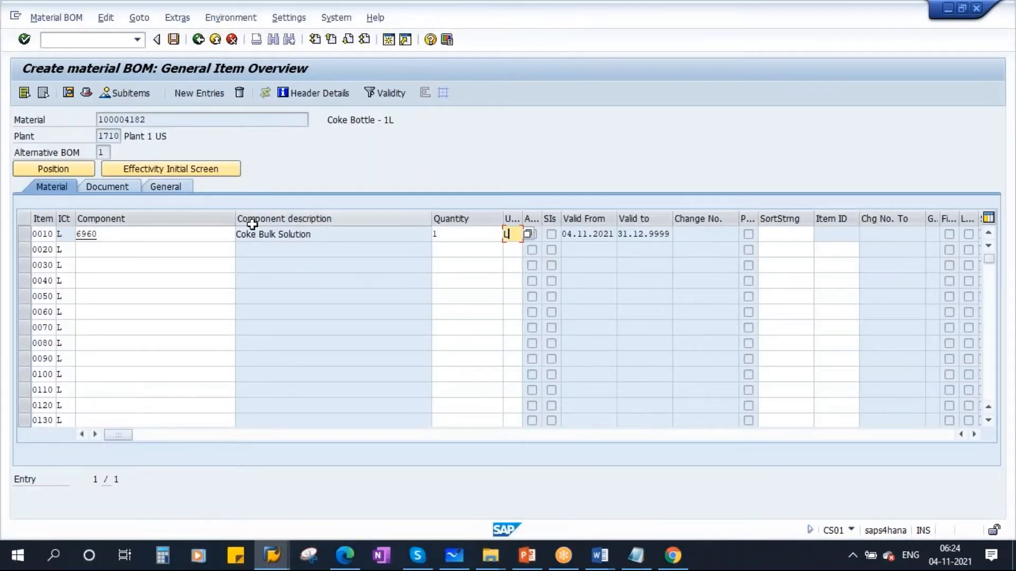
{"action": "left_click_drag", "start_coordinate": [311, 234], "coordinate": [236, 234]}
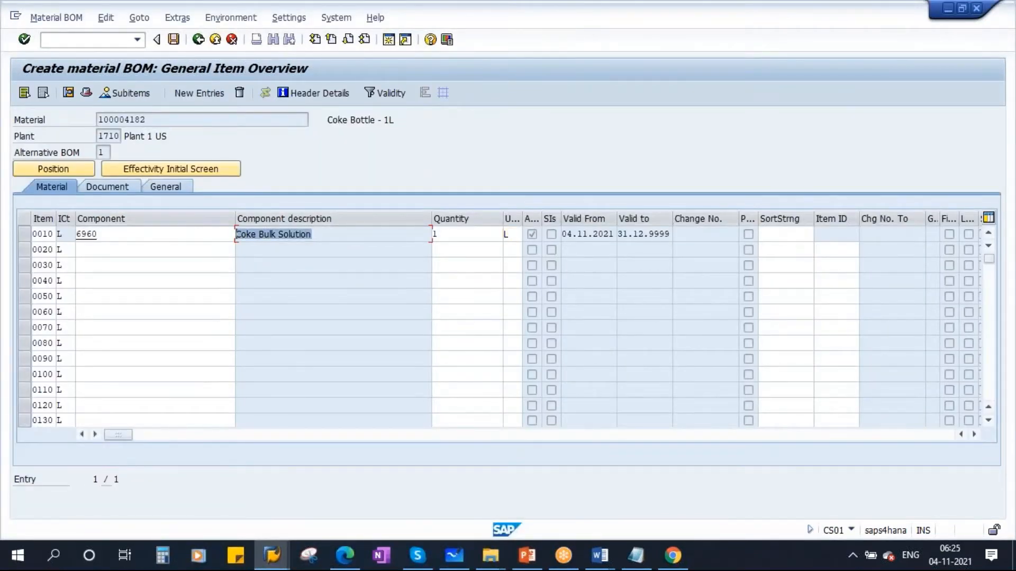
{"action": "key", "text": "alt+Tab"}
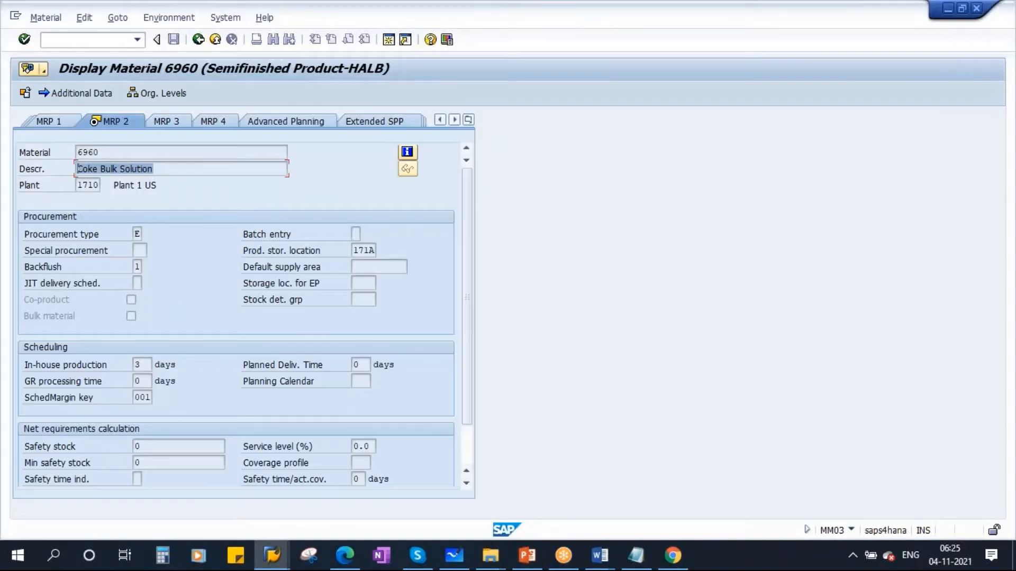
{"action": "left_click", "coordinate": [468, 120]}
{"action": "left_click", "coordinate": [509, 138]}
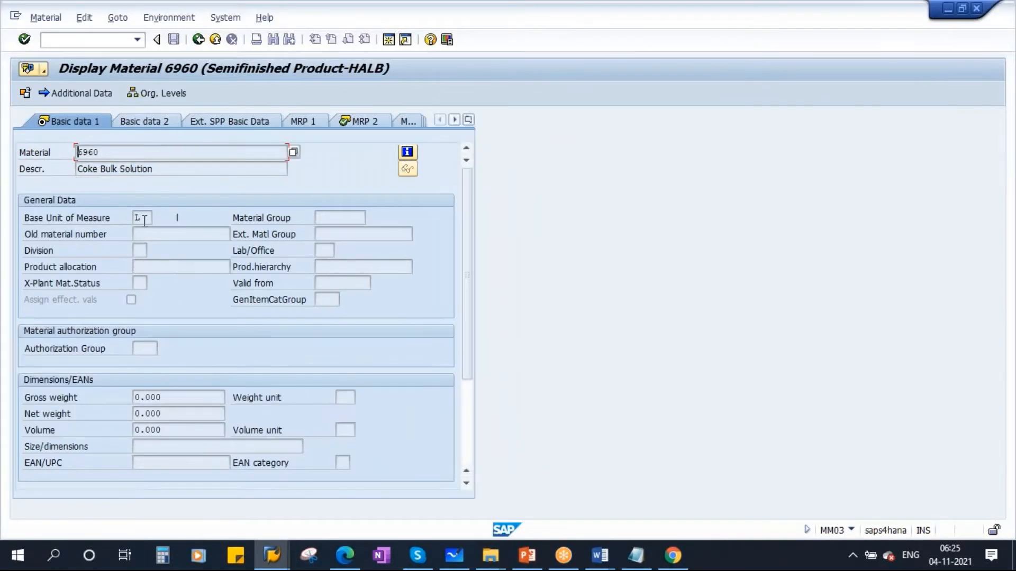
{"action": "left_click", "coordinate": [143, 218]}
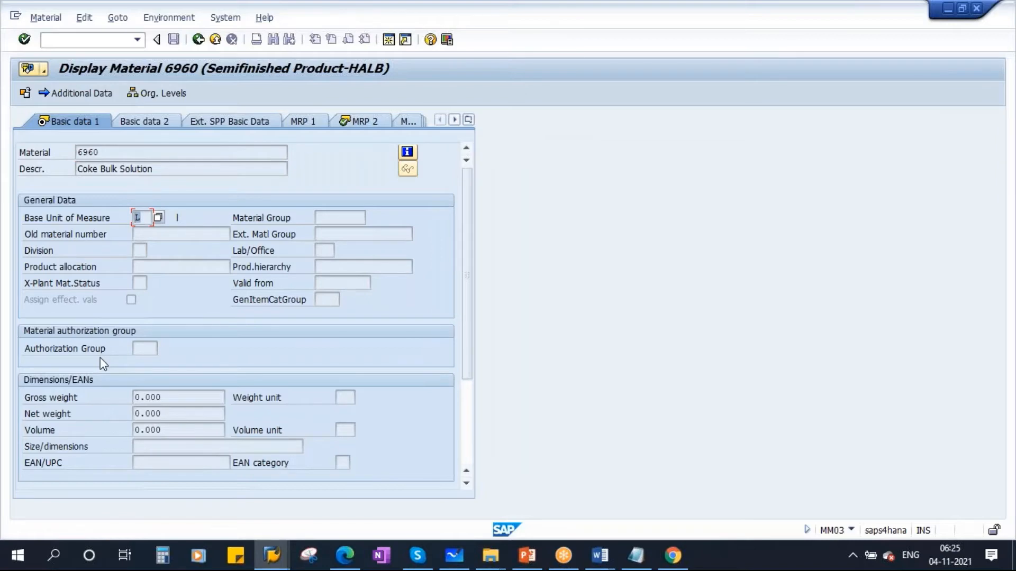
Return to the BOM item overview and widen the unit of measure column to show its full UoM heading
{"action": "key", "text": "alt+Tab"}
{"action": "left_click", "coordinate": [512, 234]}
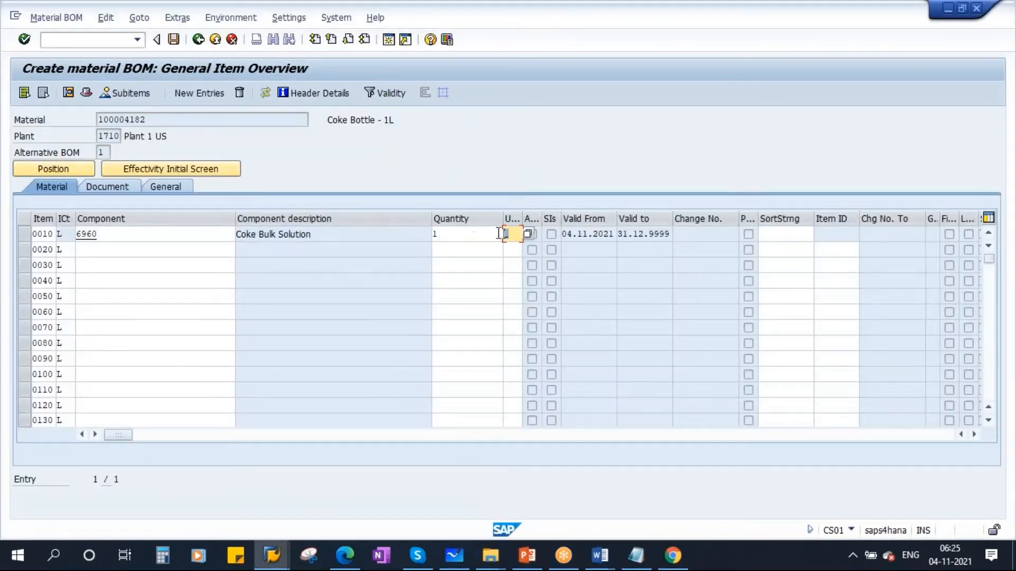
{"action": "left_click_drag", "start_coordinate": [522, 217], "coordinate": [533, 217]}
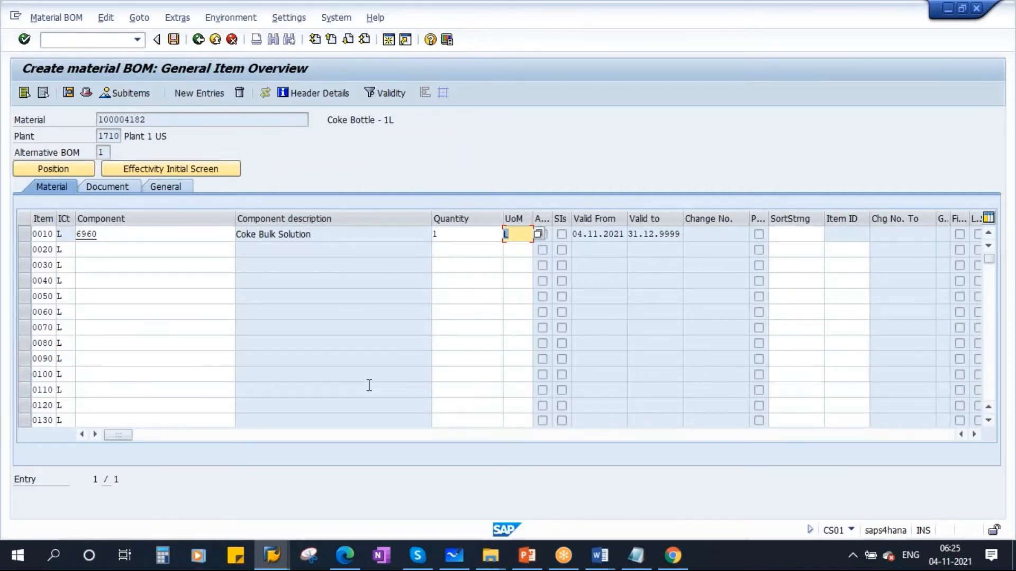
Look at the 1 liter glass bottle picture in Chrome, then locate Empty Glass Bottle - 1L in the SAP Materials List
{"action": "left_click", "coordinate": [672, 555]}
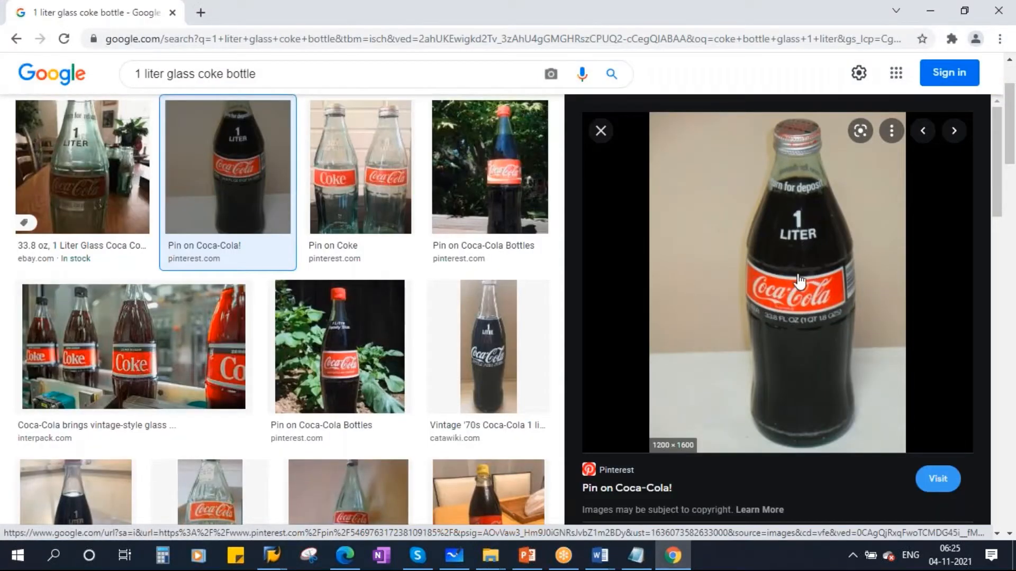
{"action": "mouse_move", "coordinate": [273, 545]}
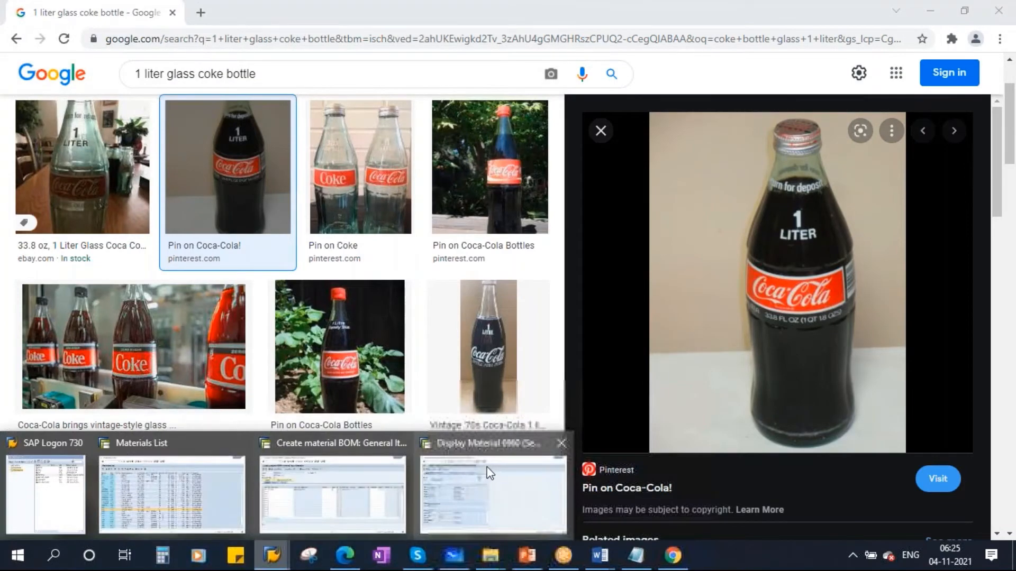
{"action": "left_click", "coordinate": [180, 486]}
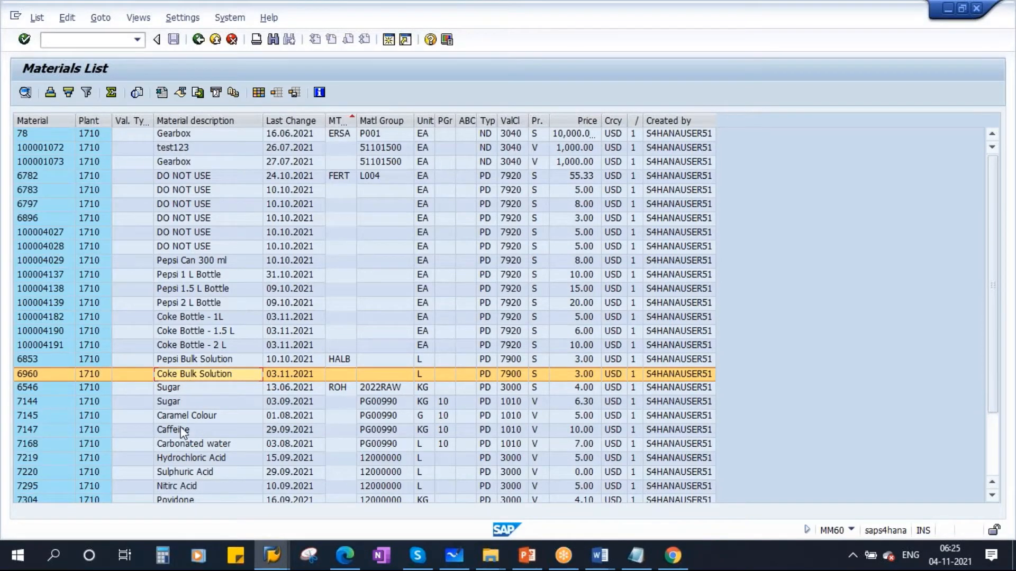
{"action": "scroll", "coordinate": [182, 433], "scroll_direction": "down", "scroll_amount": 2}
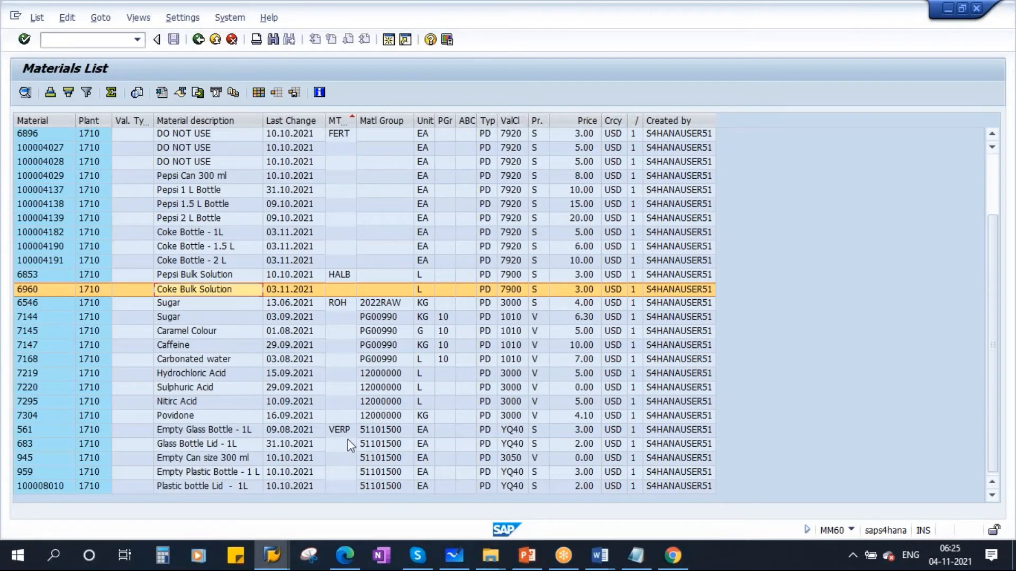
{"action": "left_click", "coordinate": [219, 429]}
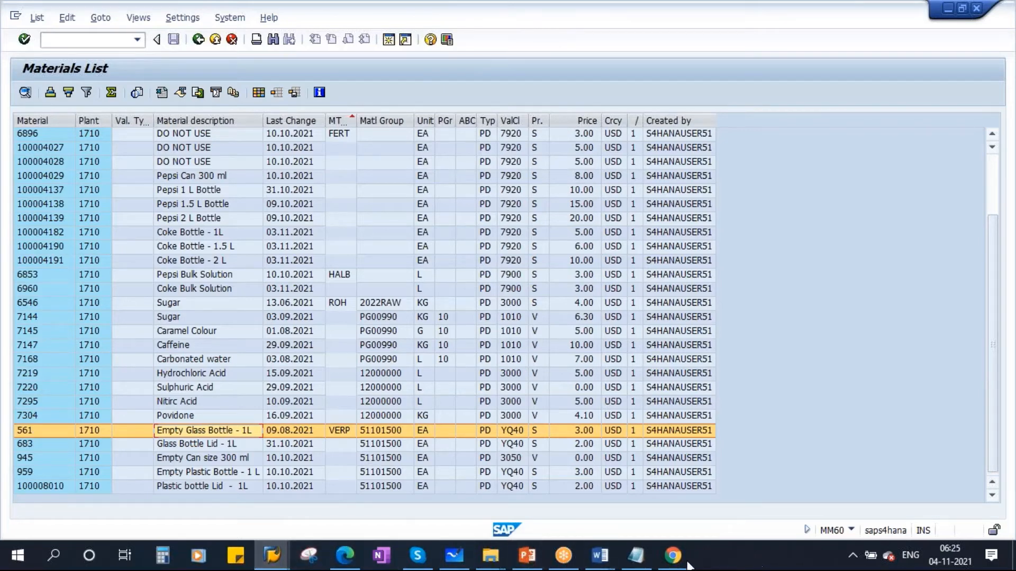
{"action": "mouse_move", "coordinate": [296, 558]}
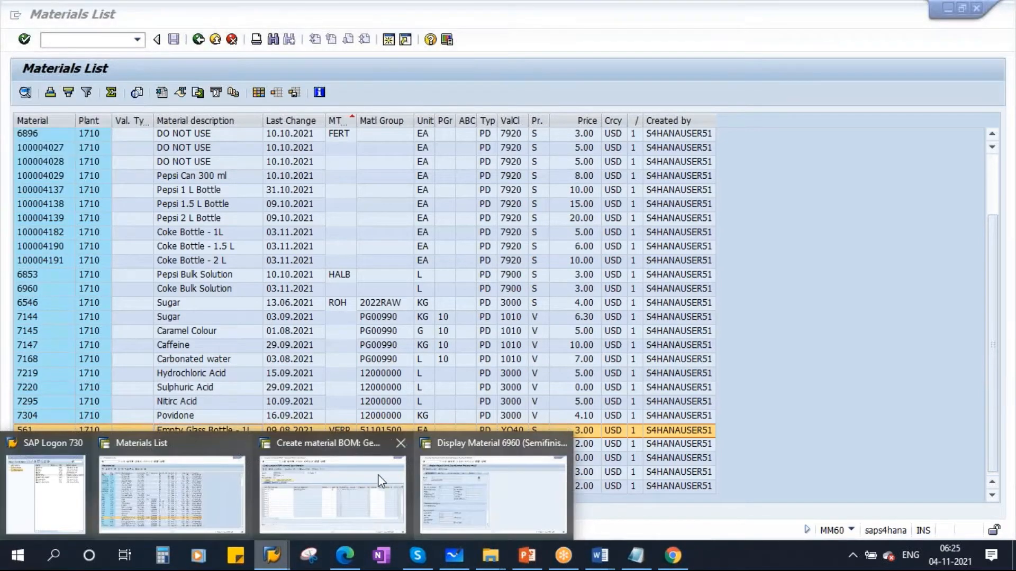
In the Coke Bottle - 1L BOM, add component 561 with quantity 1 as item 0020 and check its description
{"action": "left_click", "coordinate": [328, 490]}
{"action": "left_click", "coordinate": [94, 250]}
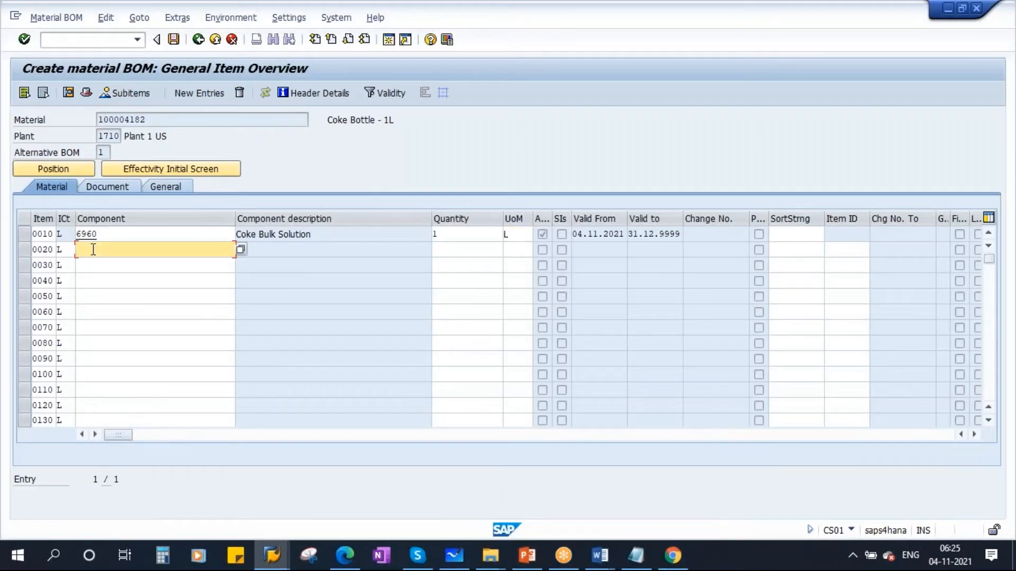
{"action": "type", "text": "561"}
{"action": "left_click", "coordinate": [460, 250]}
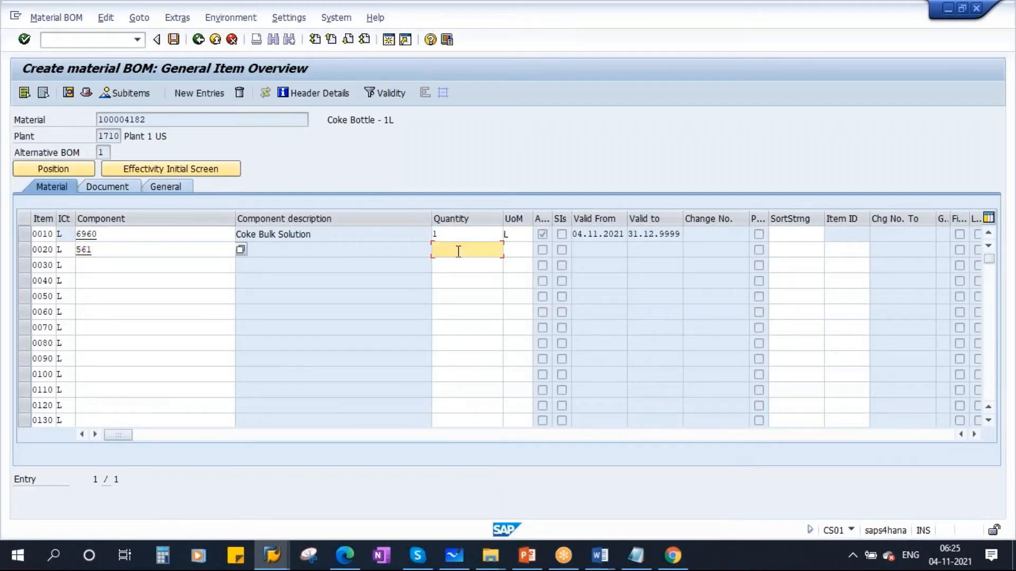
{"action": "type", "text": "1"}
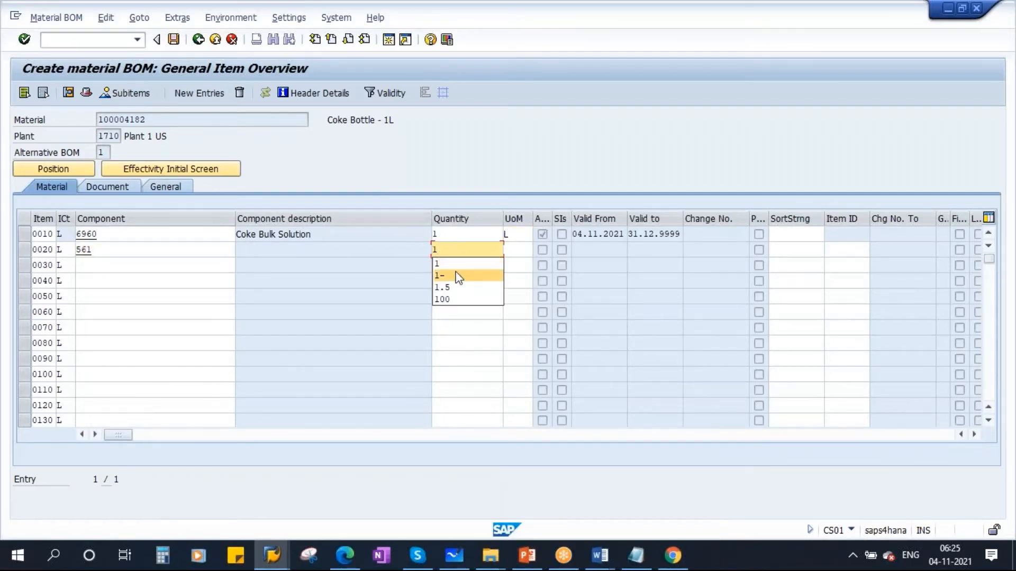
{"action": "left_click", "coordinate": [447, 265]}
{"action": "key", "text": "Return"}
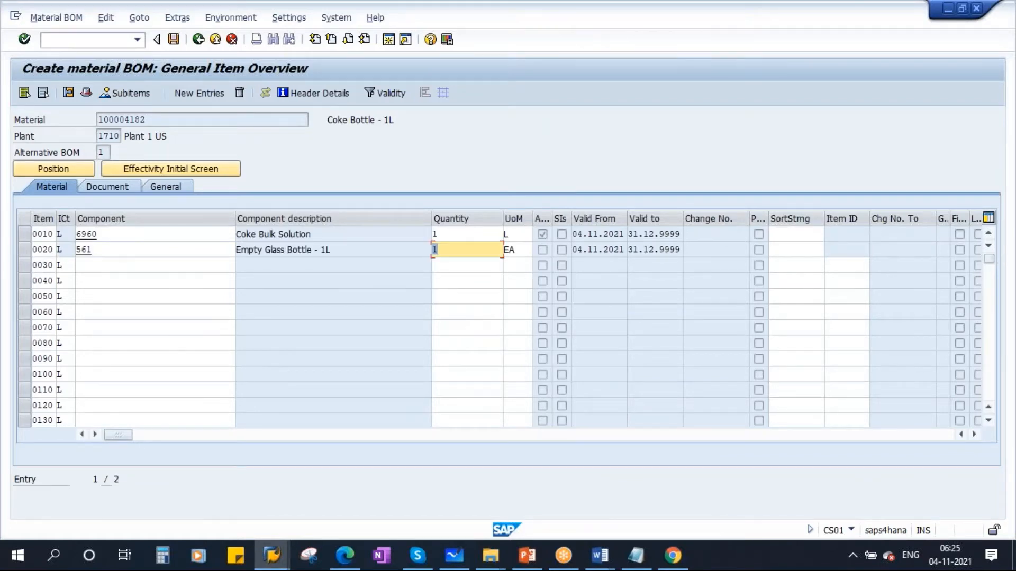
{"action": "left_click_drag", "start_coordinate": [342, 251], "coordinate": [192, 251]}
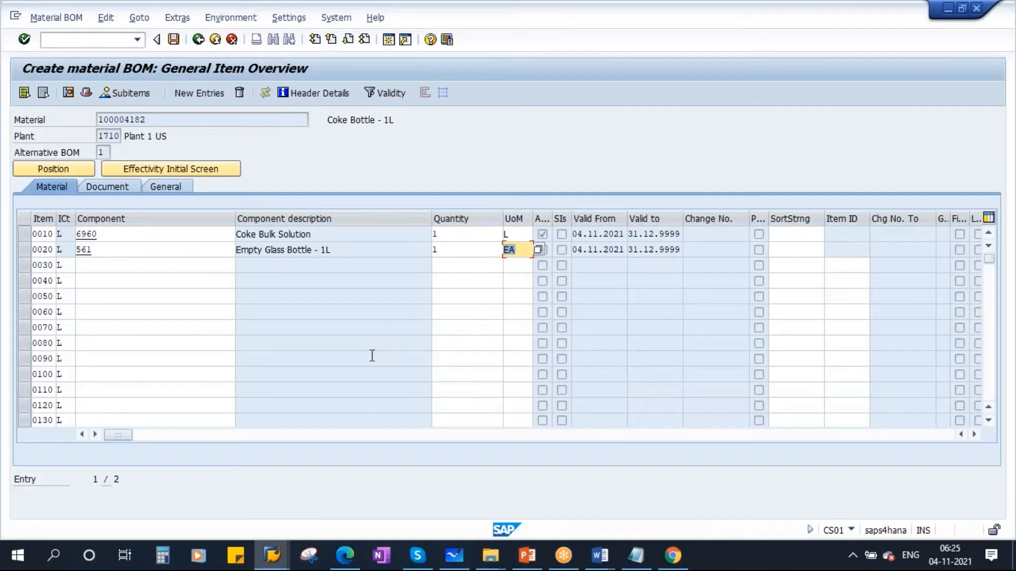
Look at the lid in the Chrome bottle picture, then locate Glass Bottle Lid - 1L in the SAP Materials List
{"action": "left_click", "coordinate": [673, 556]}
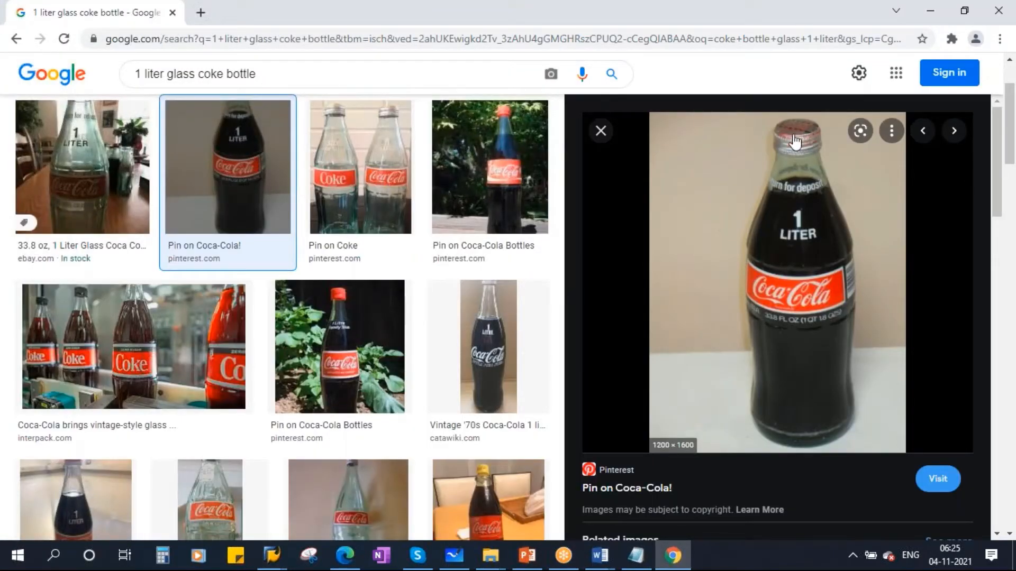
{"action": "mouse_move", "coordinate": [271, 560]}
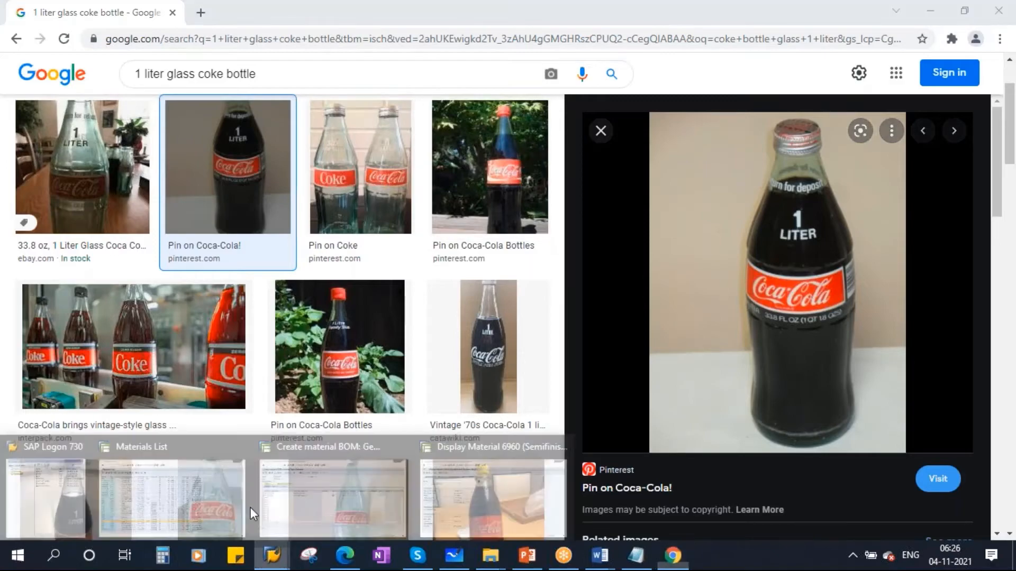
{"action": "left_click", "coordinate": [180, 476]}
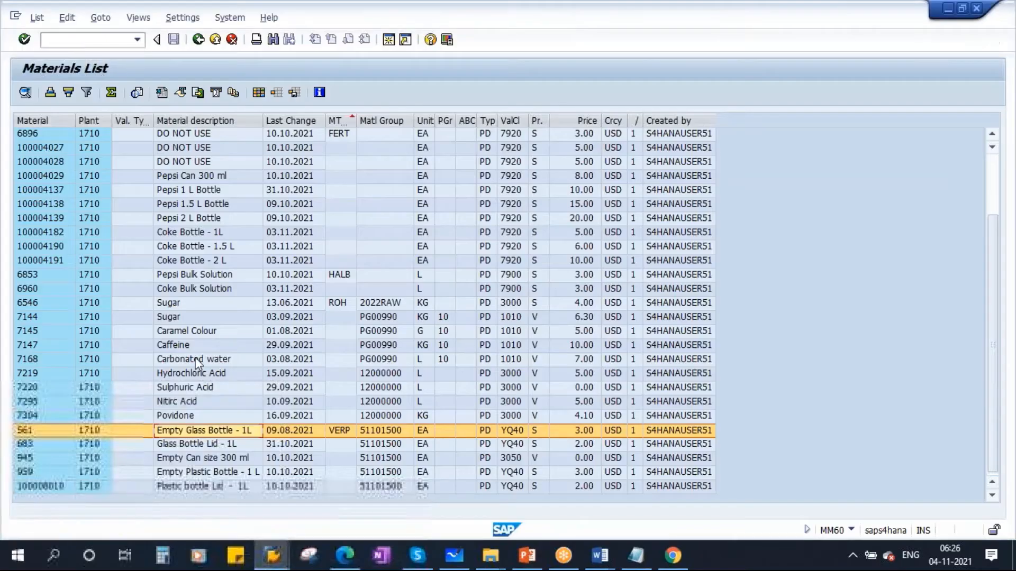
{"action": "left_click", "coordinate": [199, 443]}
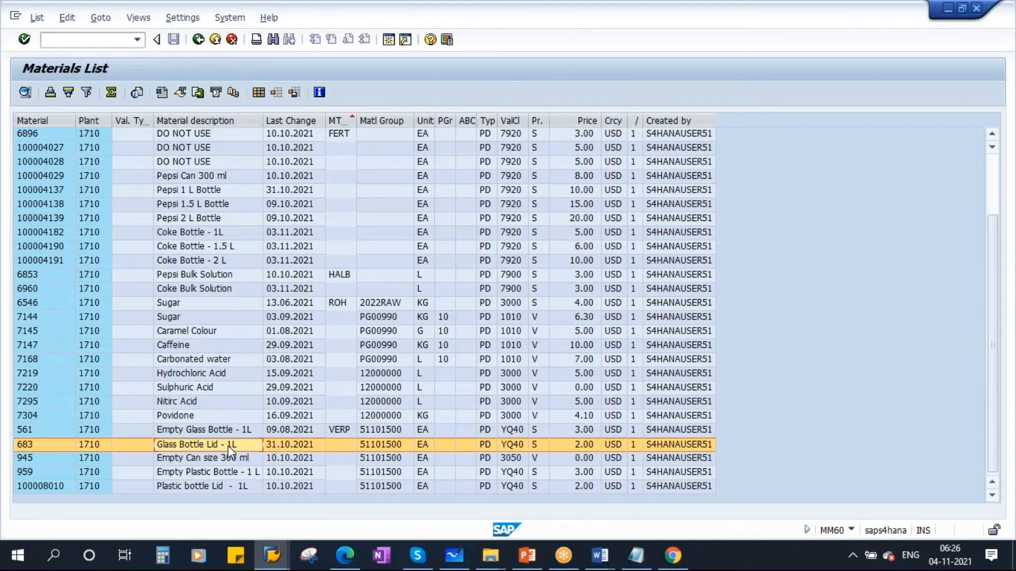
{"action": "left_click", "coordinate": [27, 445]}
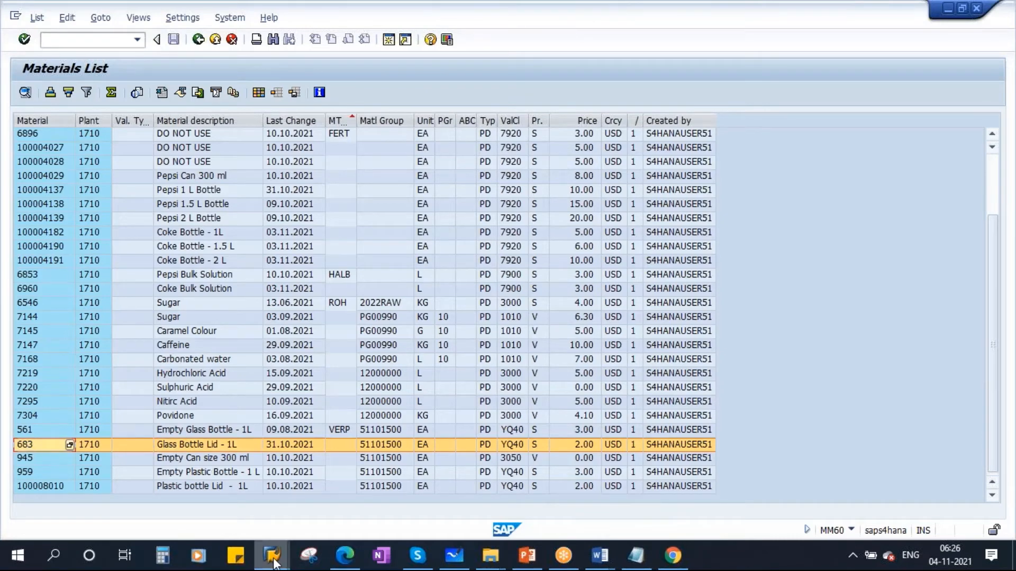
Return to the BOM item overview and add component 683 with quantity 1 as item 0030
{"action": "mouse_move", "coordinate": [272, 555]}
{"action": "left_click", "coordinate": [336, 481]}
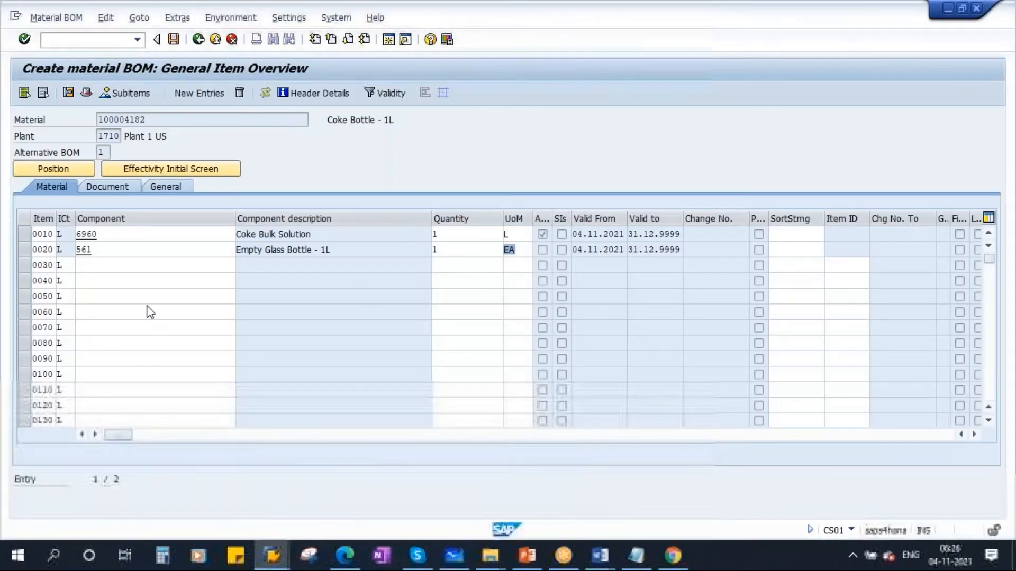
{"action": "left_click", "coordinate": [94, 266]}
{"action": "type", "text": "68"}
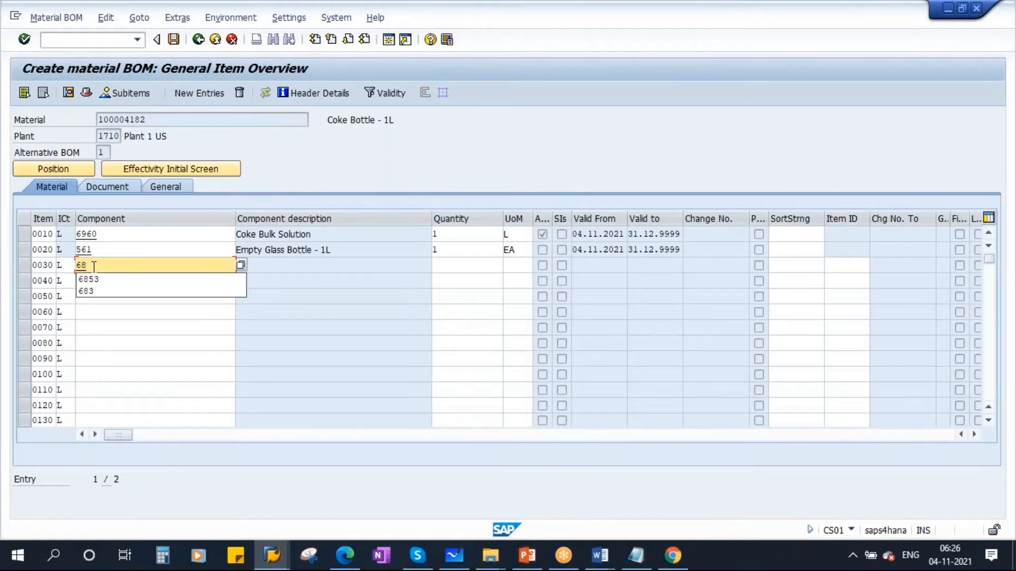
{"action": "type", "text": "3"}
{"action": "left_click", "coordinate": [486, 272]}
{"action": "type", "text": "100"}
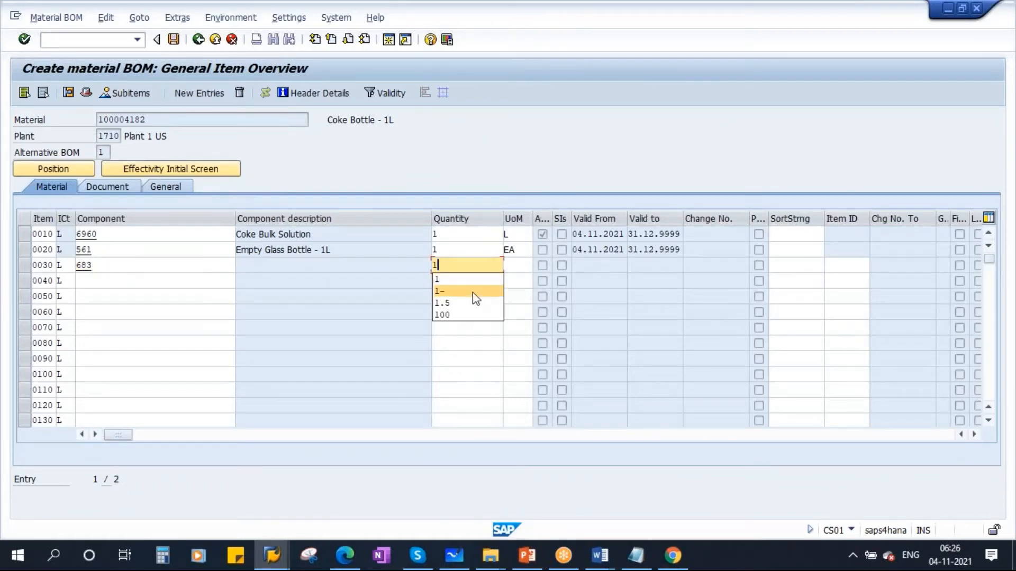
{"action": "key", "text": "BackSpace"}
{"action": "key", "text": "BackSpace"}
{"action": "key", "text": "BackSpace"}
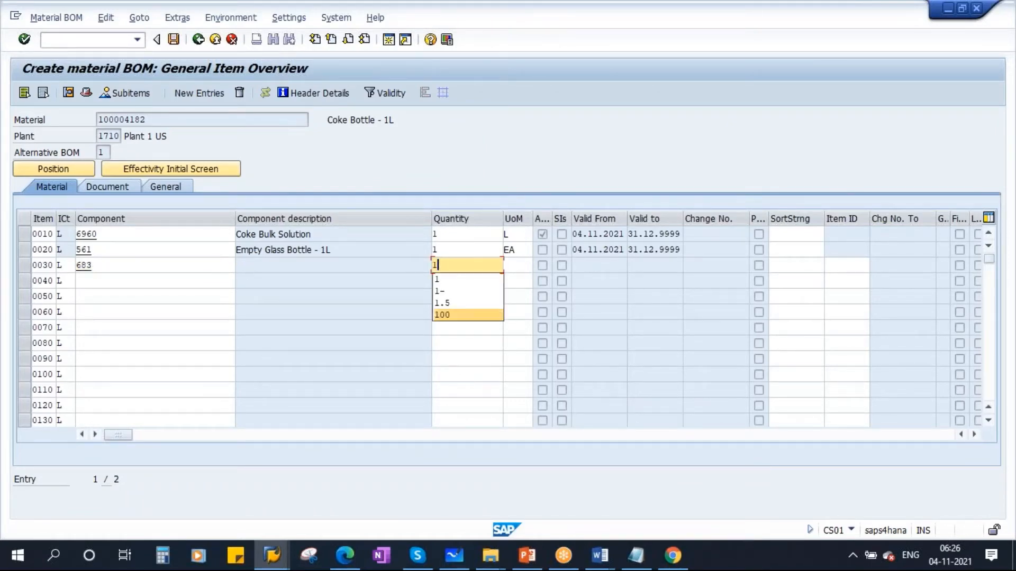
{"action": "left_click", "coordinate": [450, 279]}
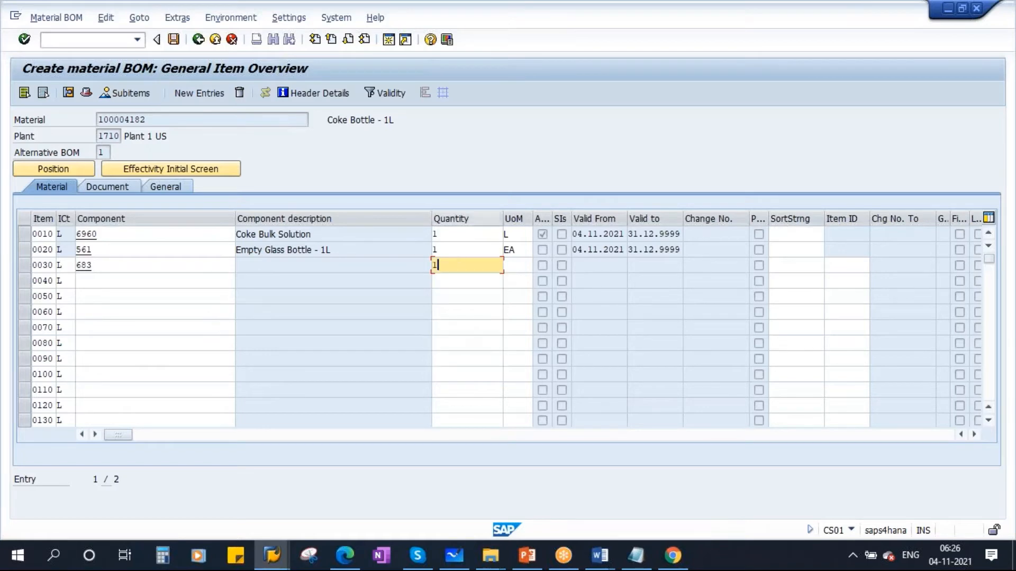
{"action": "key", "text": "Return"}
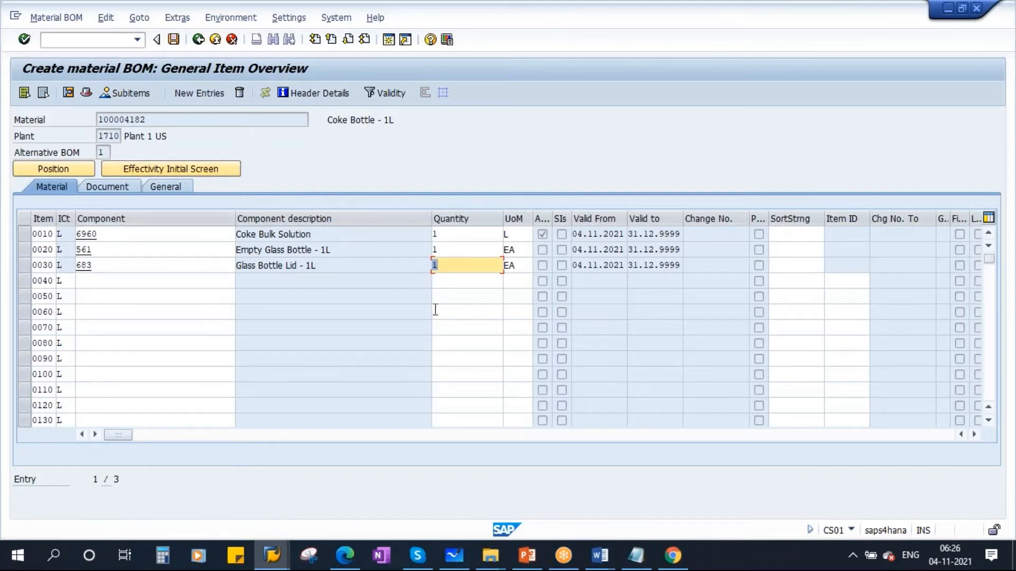
Check the quantities of items 0010, 0020 and 0030, then save the BOM
{"action": "left_click", "coordinate": [446, 235]}
{"action": "left_click", "coordinate": [446, 249]}
{"action": "left_click", "coordinate": [442, 266]}
{"action": "double_click", "coordinate": [442, 266]}
{"action": "left_click", "coordinate": [174, 39]}
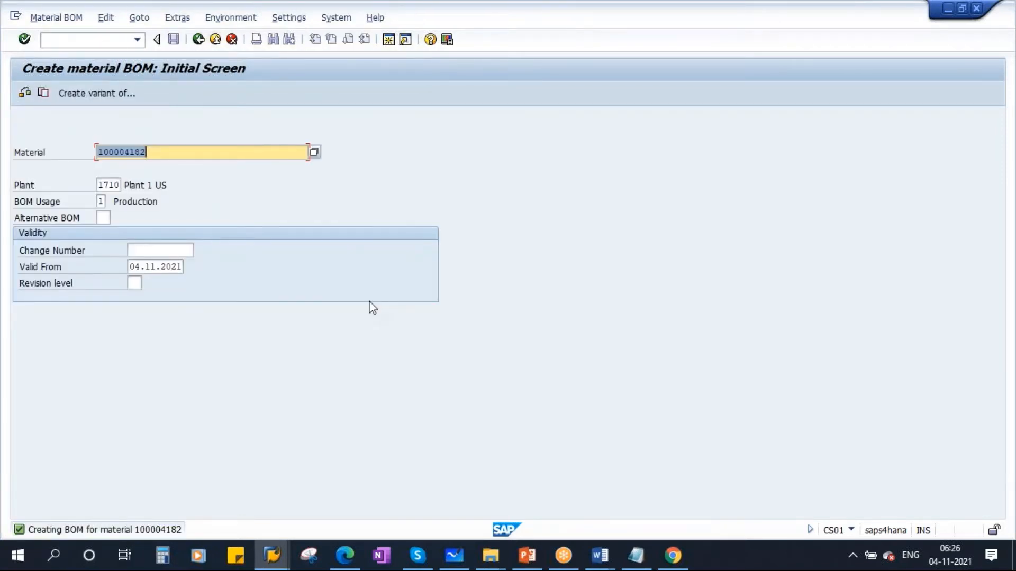
Switch to the SAP PP - BOM presentation in PowerPoint and show the BOM Structure slide
{"action": "left_click", "coordinate": [527, 556]}
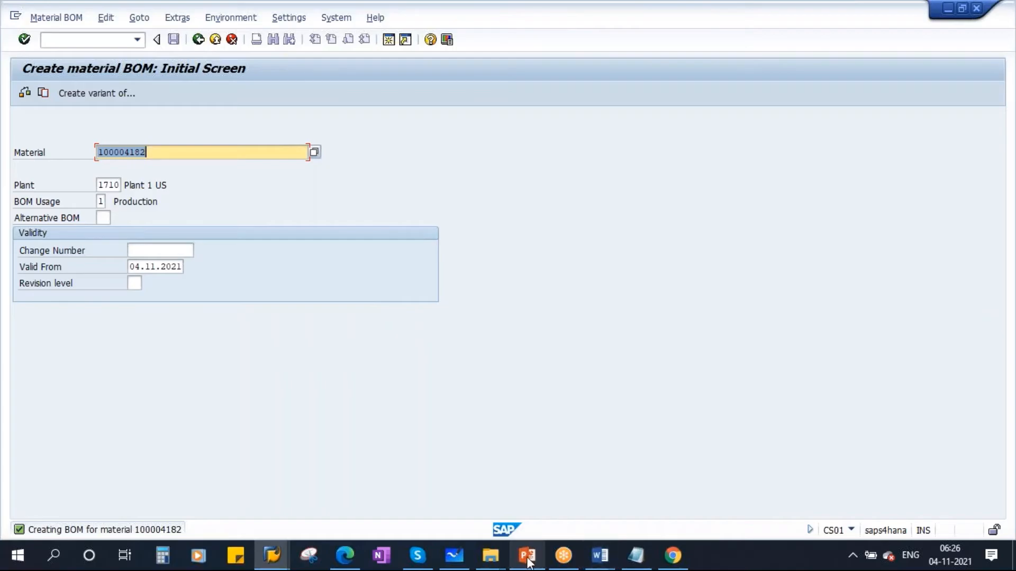
{"action": "scroll", "coordinate": [122, 423], "scroll_direction": "down", "scroll_amount": 9}
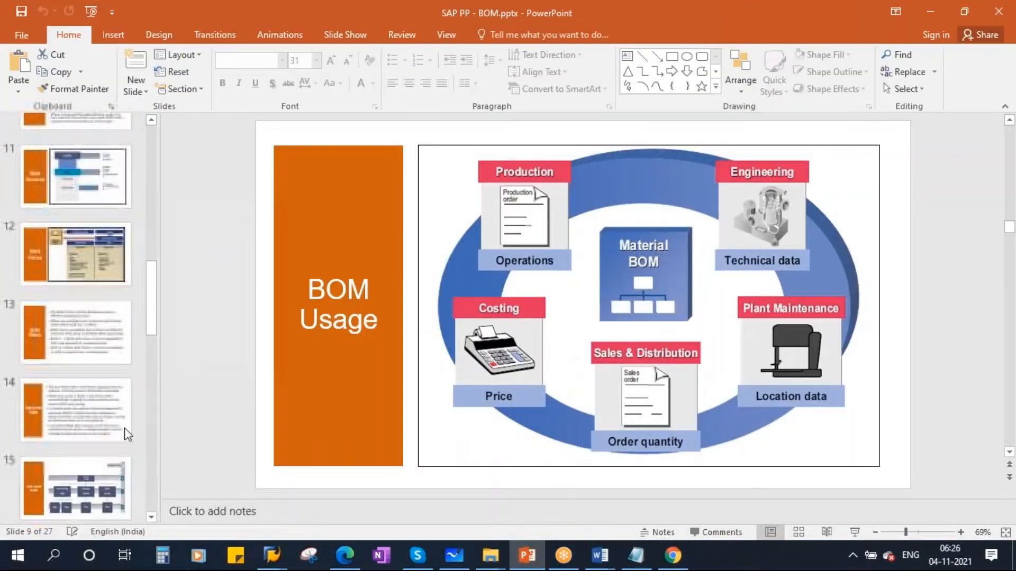
{"action": "scroll", "coordinate": [110, 345], "scroll_direction": "up", "scroll_amount": 9}
{"action": "left_click", "coordinate": [101, 423]}
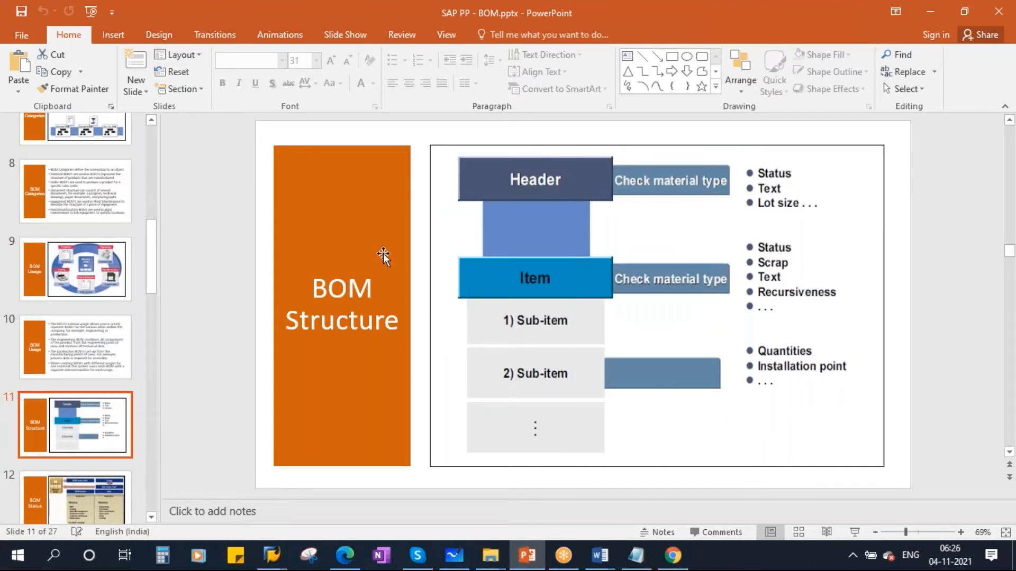
Close the SAP session displaying material 6960 and return to the initial screen for creating a material BOM
{"action": "left_click", "coordinate": [271, 555]}
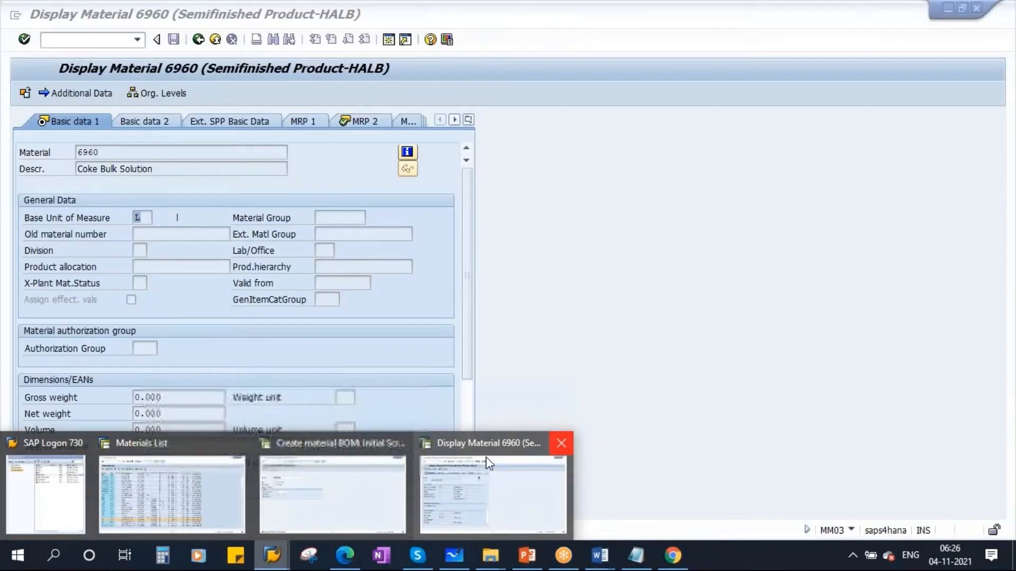
{"action": "left_click", "coordinate": [558, 442]}
{"action": "left_click", "coordinate": [375, 479]}
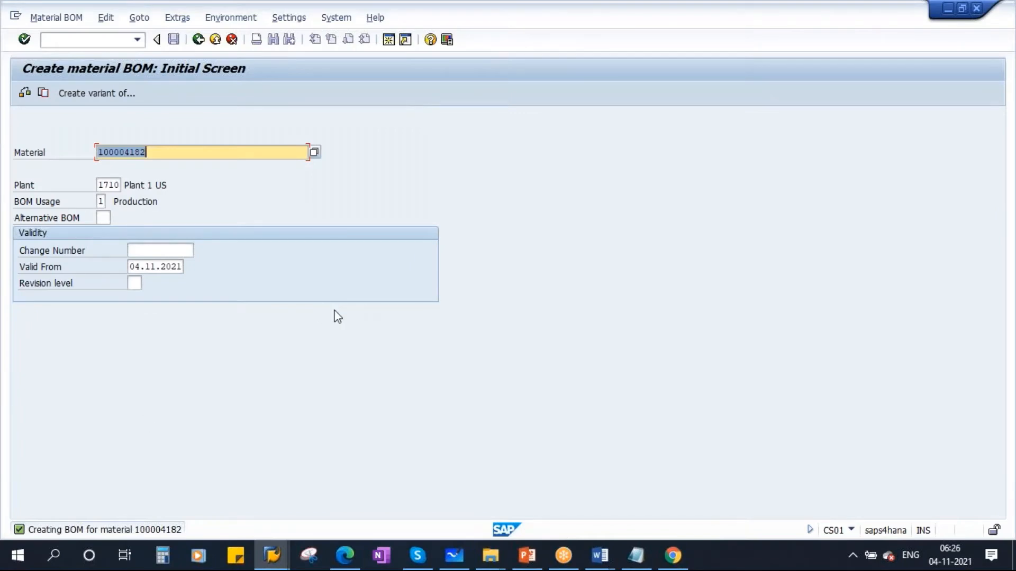
Open the production BOM of material 100004182 in plant 1710 in change mode, keeping BOM usage 1
{"action": "left_click", "coordinate": [47, 22]}
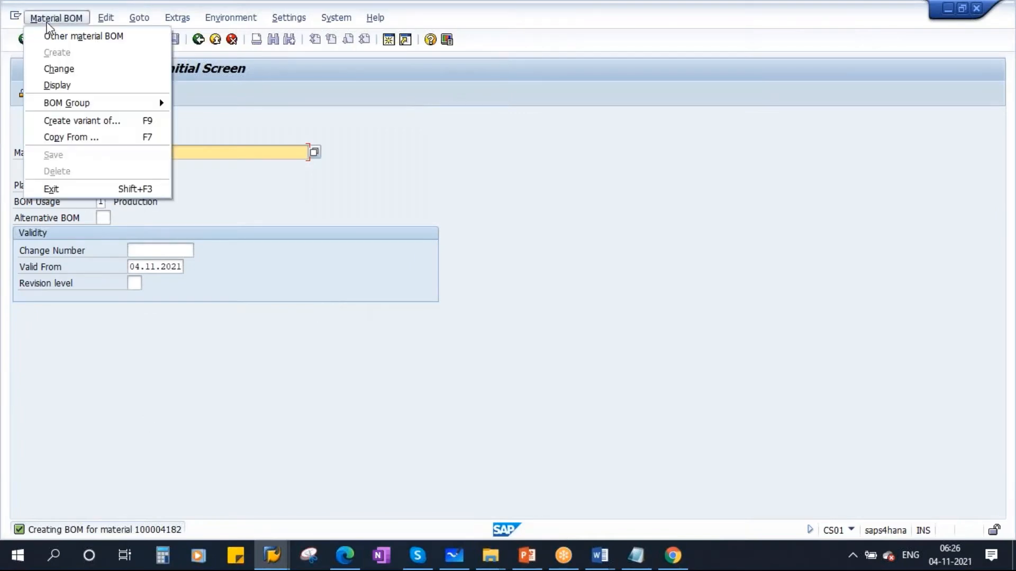
{"action": "left_click", "coordinate": [60, 70]}
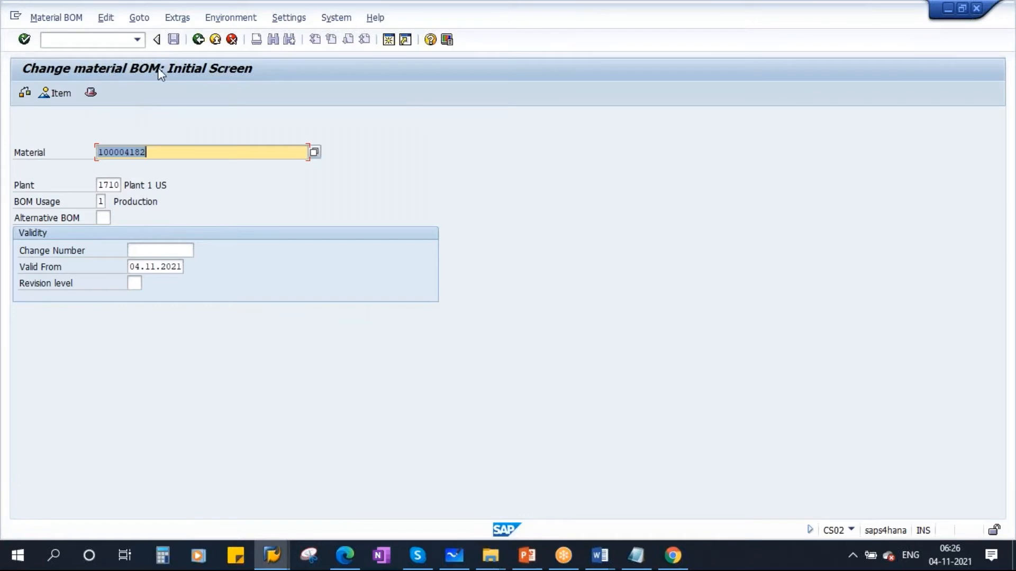
{"action": "left_click", "coordinate": [109, 185]}
{"action": "left_click", "coordinate": [100, 201]}
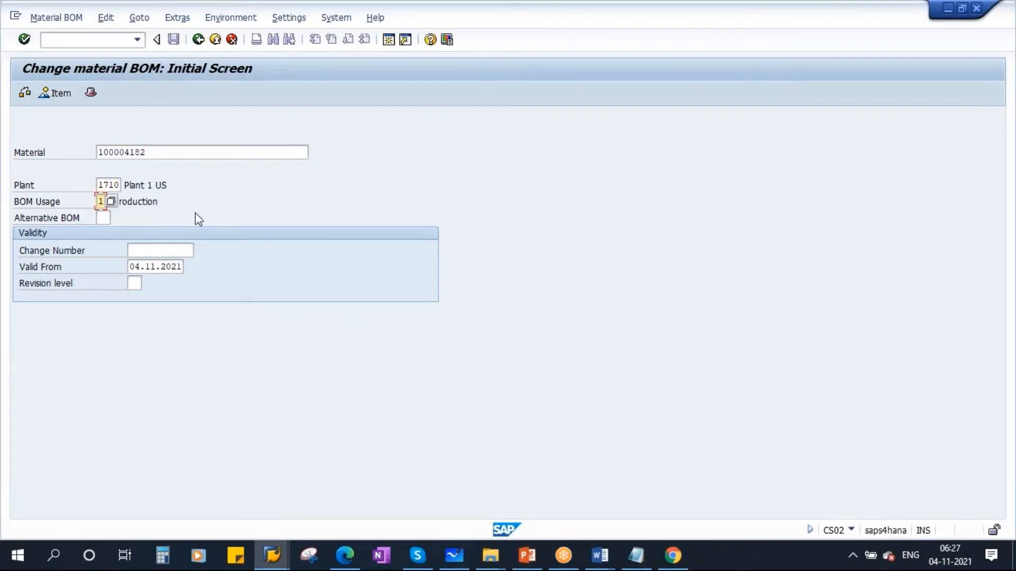
{"action": "key", "text": "Return"}
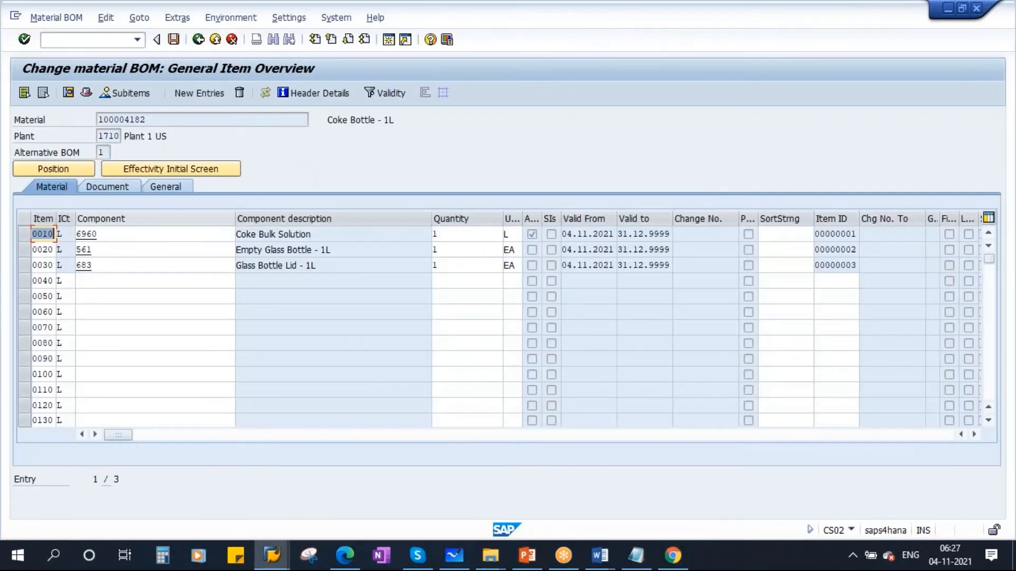
Review the BOM Structure slide in PowerPoint, then display the header overview of the Coke Bottle - 1L BOM in SAP
{"action": "left_click", "coordinate": [526, 555]}
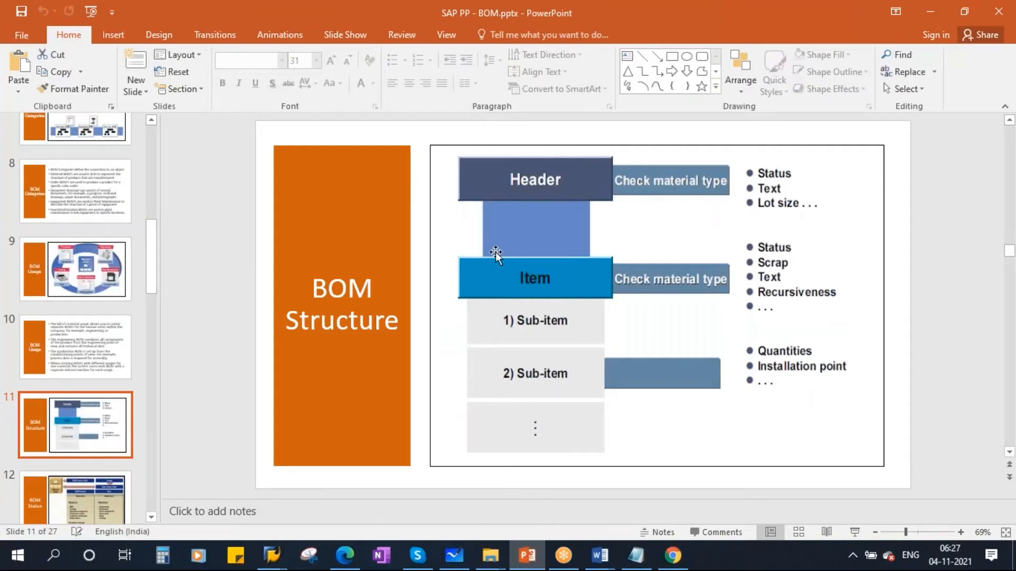
{"action": "left_click", "coordinate": [272, 555]}
{"action": "left_click", "coordinate": [397, 495]}
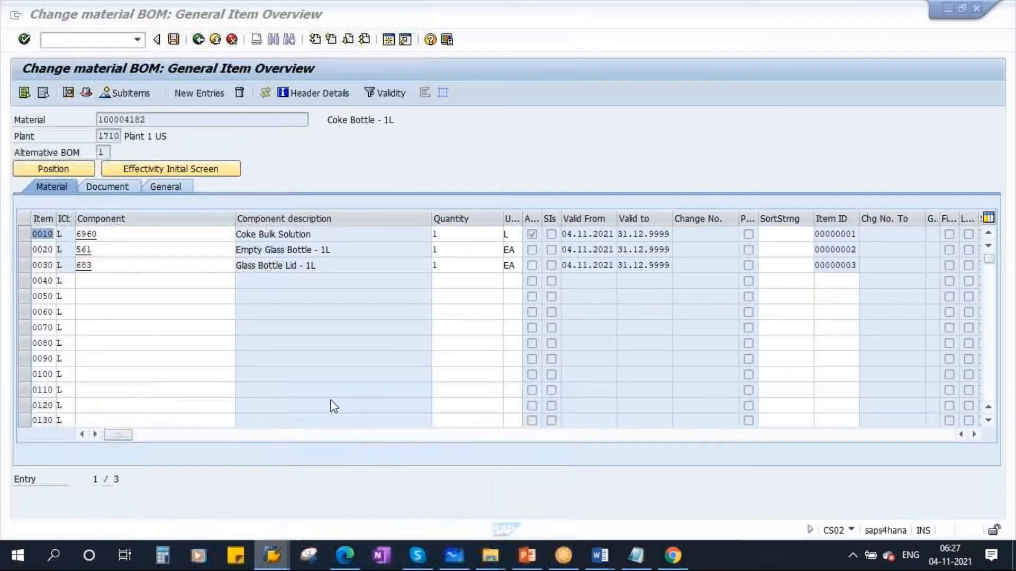
{"action": "left_click", "coordinate": [87, 93]}
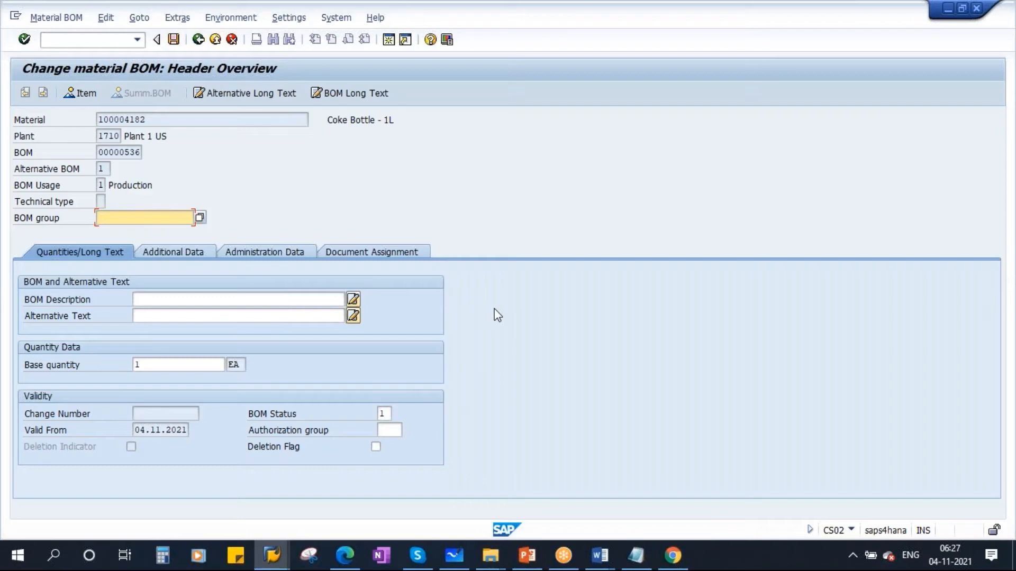
Examine the BOM header's material, plant, BOM number, alternative, usage and base quantity fields
{"action": "left_click_drag", "start_coordinate": [157, 118], "coordinate": [89, 117]}
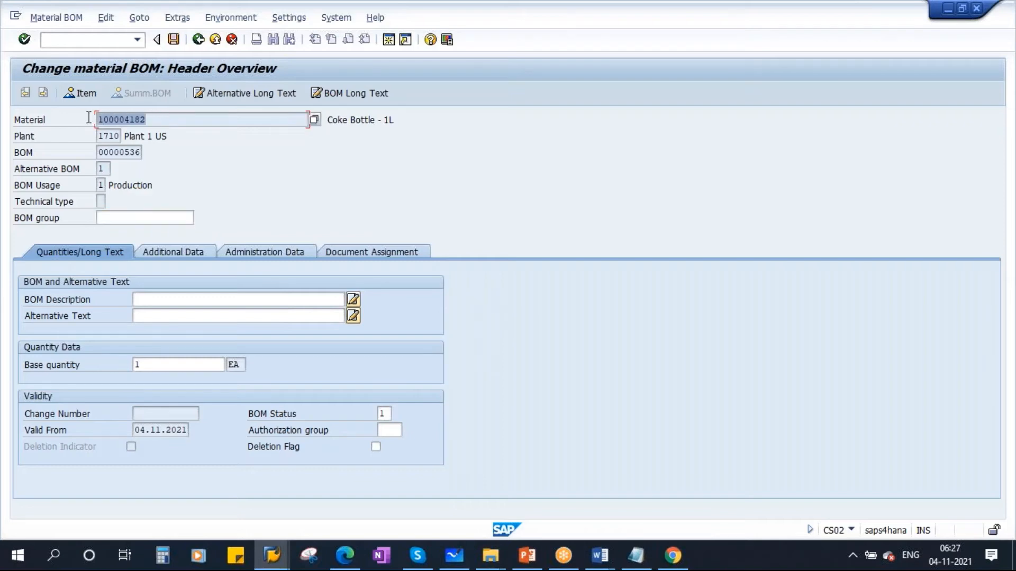
{"action": "left_click_drag", "start_coordinate": [169, 117], "coordinate": [96, 136]}
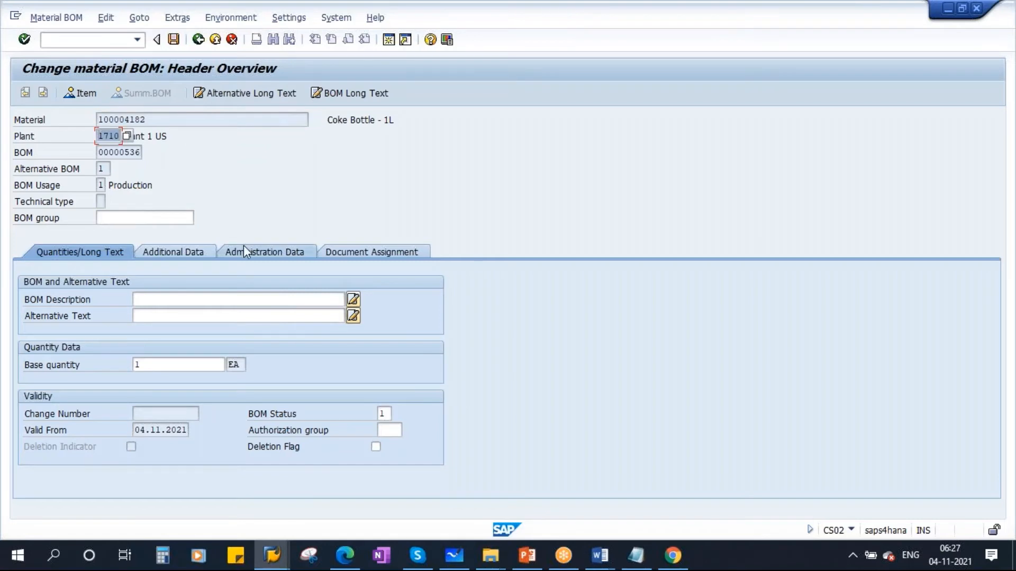
{"action": "left_click", "coordinate": [100, 152]}
{"action": "left_click_drag", "start_coordinate": [100, 153], "coordinate": [162, 155]}
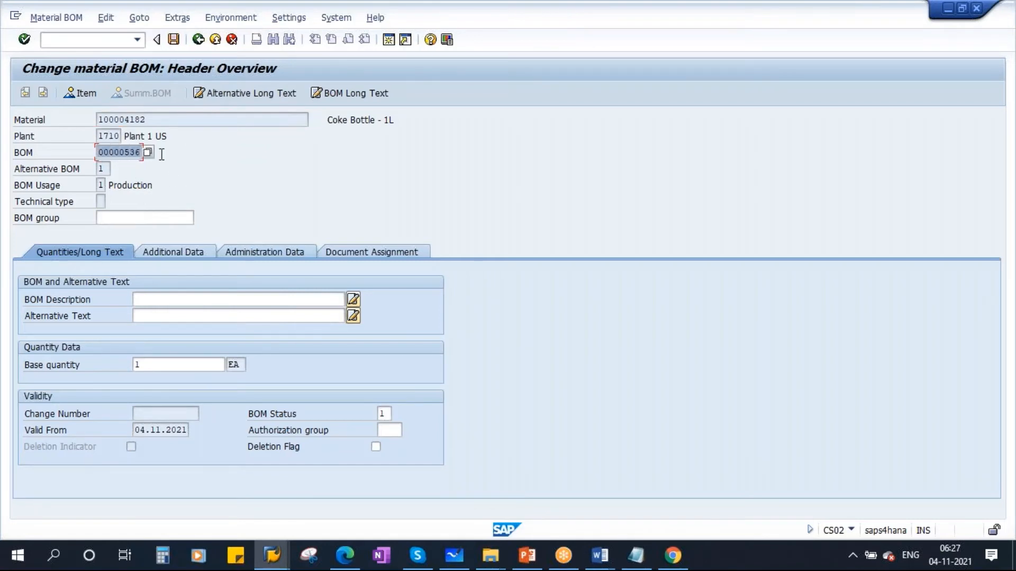
{"action": "left_click", "coordinate": [99, 152]}
{"action": "left_click_drag", "start_coordinate": [100, 152], "coordinate": [320, 232]}
{"action": "double_click", "coordinate": [105, 169]}
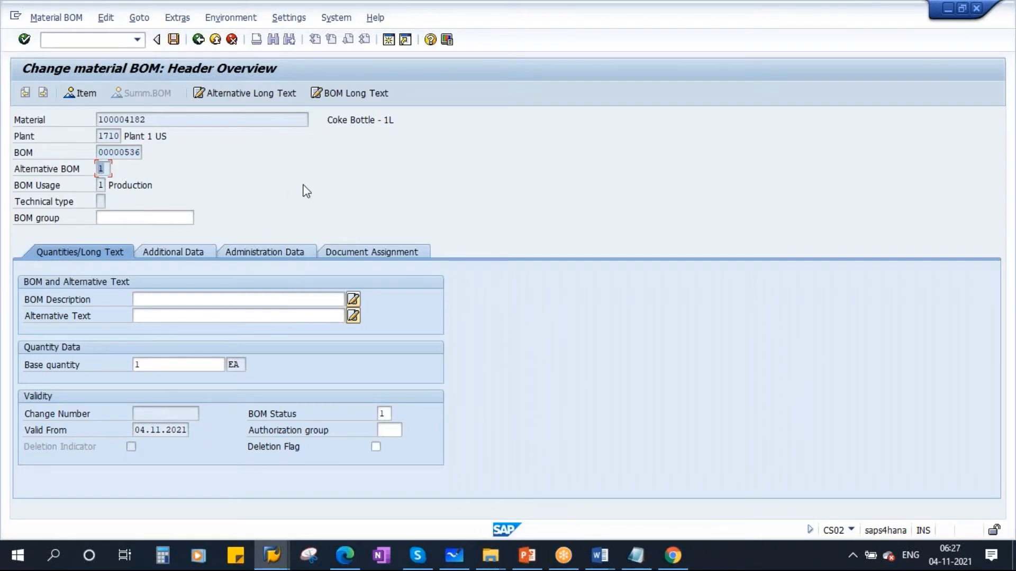
{"action": "left_click", "coordinate": [101, 185]}
{"action": "left_click_drag", "start_coordinate": [154, 186], "coordinate": [110, 186]}
{"action": "left_click", "coordinate": [101, 186]}
{"action": "left_click_drag", "start_coordinate": [150, 367], "coordinate": [126, 371]}
Capture the header overview in Snipping Tool, circle the base quantity and add a check mark beside it, then return to SAP
{"action": "left_click", "coordinate": [307, 556]}
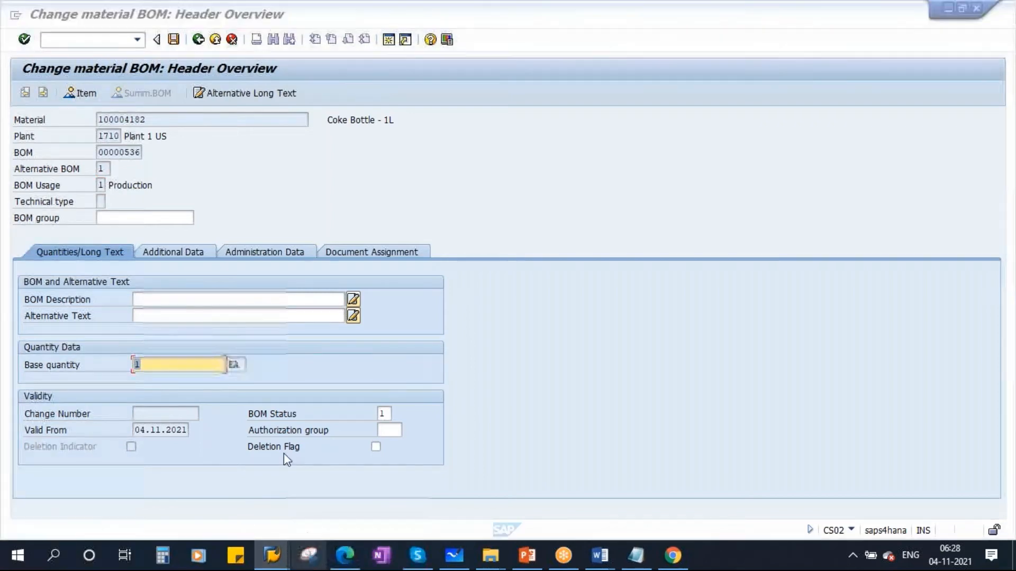
{"action": "left_click", "coordinate": [680, 298]}
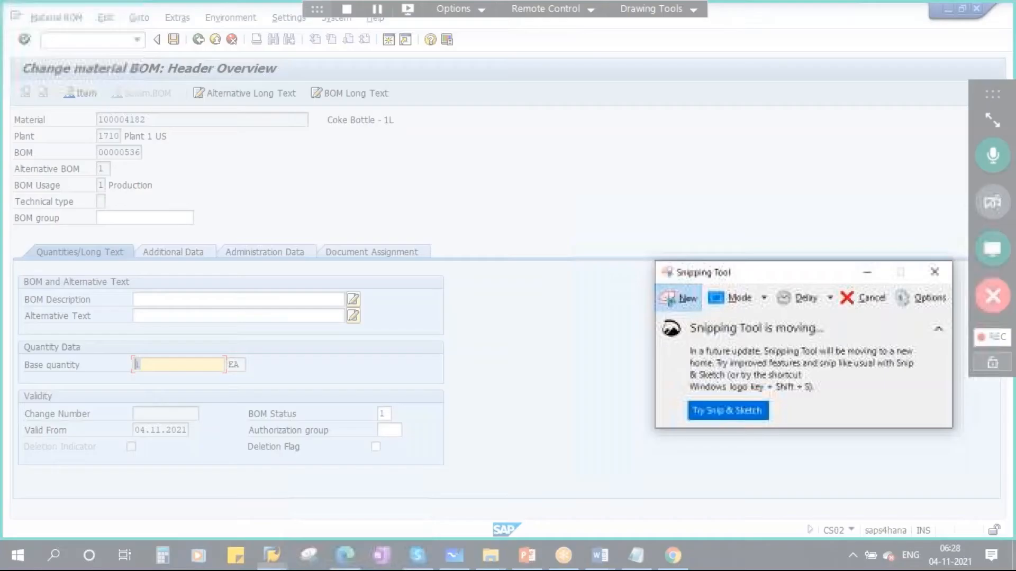
{"action": "mouse_move", "coordinate": [9, 62]}
{"action": "left_mouse_down"}
{"action": "mouse_move", "coordinate": [90, 238]}
{"action": "mouse_move", "coordinate": [351, 363]}
{"action": "mouse_move", "coordinate": [474, 497]}
{"action": "left_mouse_up"}
{"action": "mouse_move", "coordinate": [109, 358]}
{"action": "left_mouse_down"}
{"action": "mouse_move", "coordinate": [86, 375]}
{"action": "mouse_move", "coordinate": [241, 405]}
{"action": "mouse_move", "coordinate": [328, 360]}
{"action": "mouse_move", "coordinate": [102, 355]}
{"action": "left_mouse_up"}
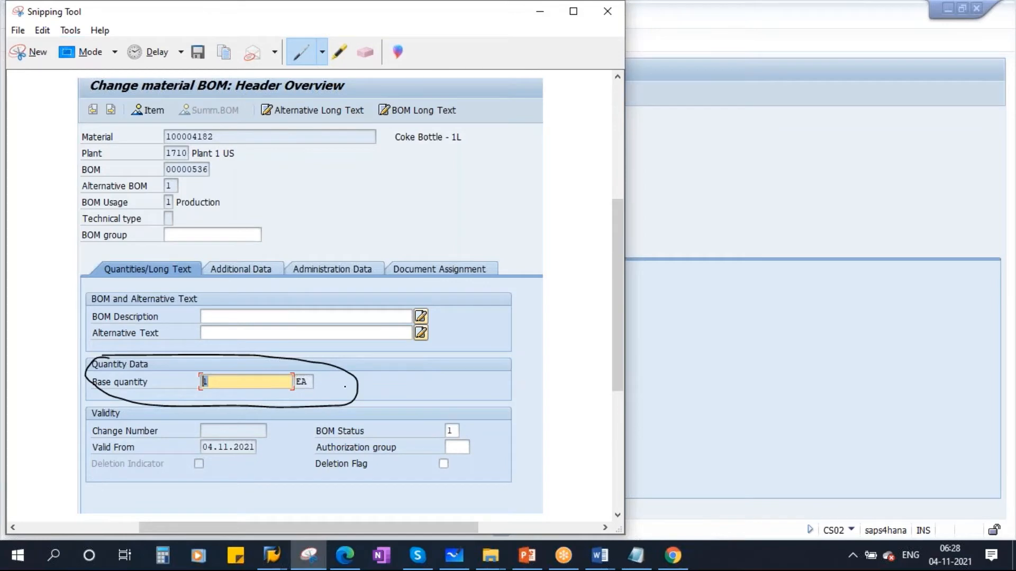
{"action": "left_click_drag", "start_coordinate": [345, 387], "coordinate": [408, 366]}
{"action": "left_click_drag", "start_coordinate": [178, 15], "coordinate": [198, 96]}
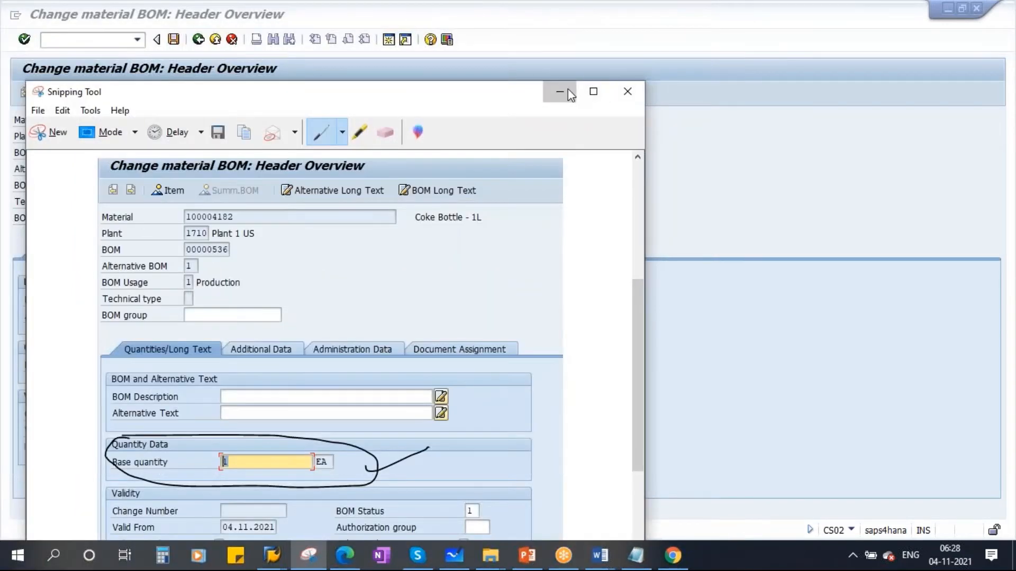
{"action": "left_click", "coordinate": [567, 88]}
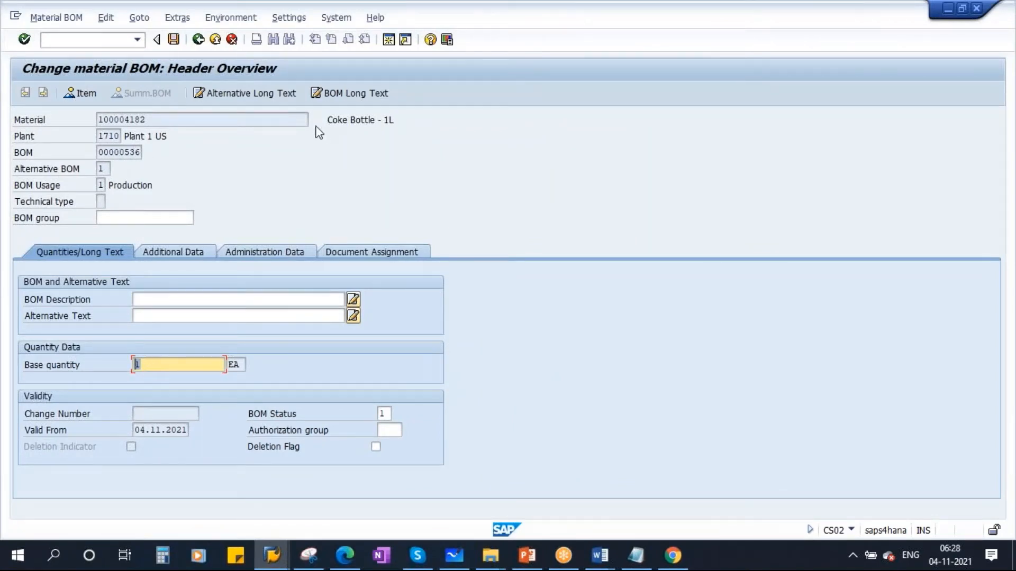
Compare the header's material description and base quantity with the quantities of the three components in the item overview
{"action": "left_click_drag", "start_coordinate": [325, 120], "coordinate": [455, 122]}
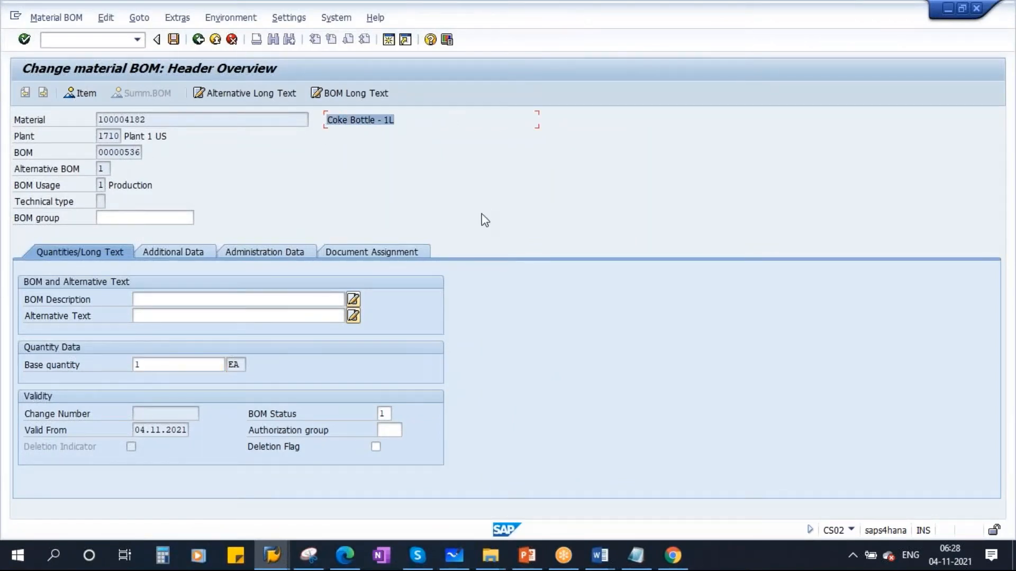
{"action": "left_click", "coordinate": [138, 365]}
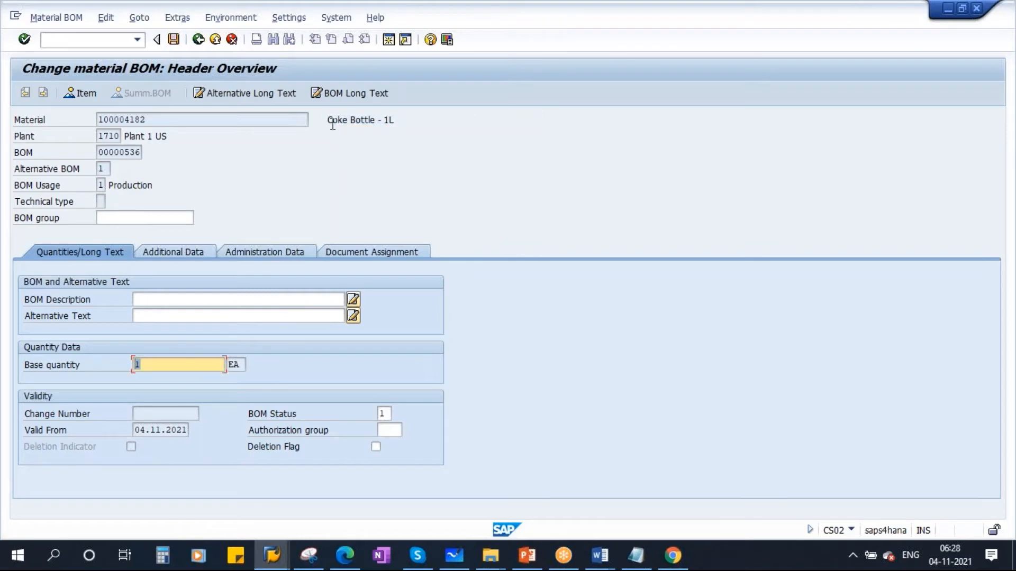
{"action": "left_click_drag", "start_coordinate": [325, 120], "coordinate": [439, 126]}
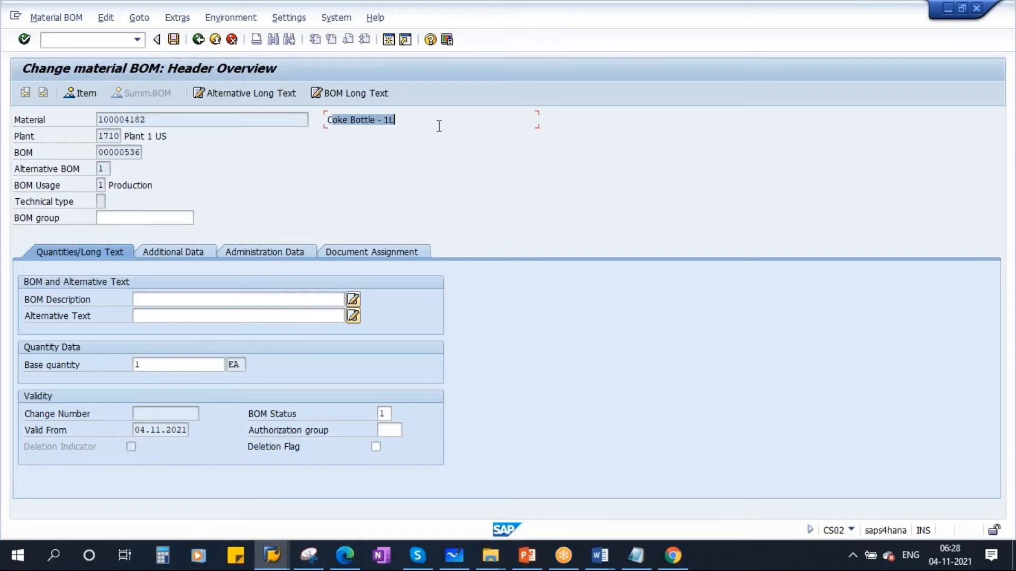
{"action": "left_click", "coordinate": [84, 92]}
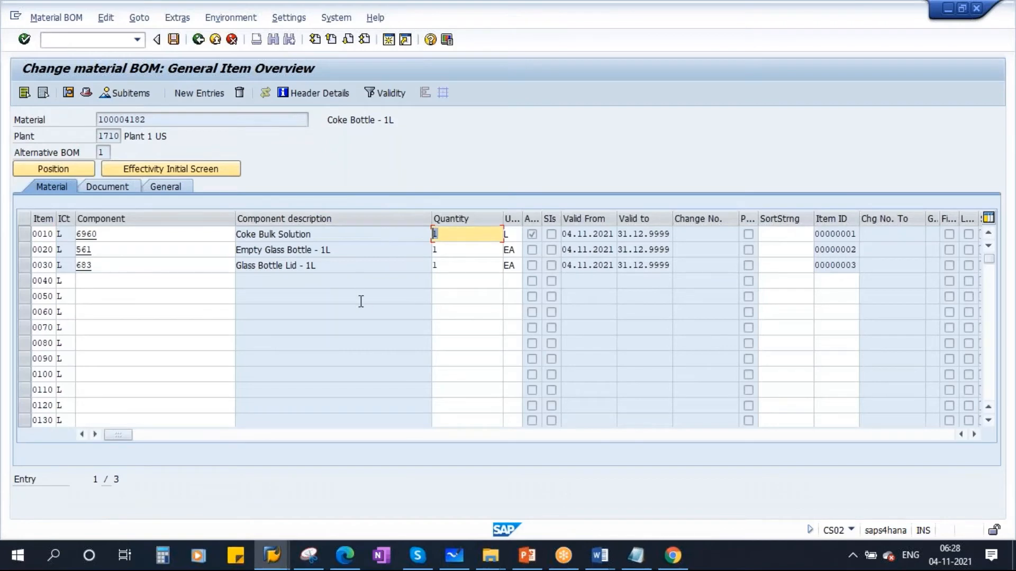
{"action": "left_click", "coordinate": [446, 251]}
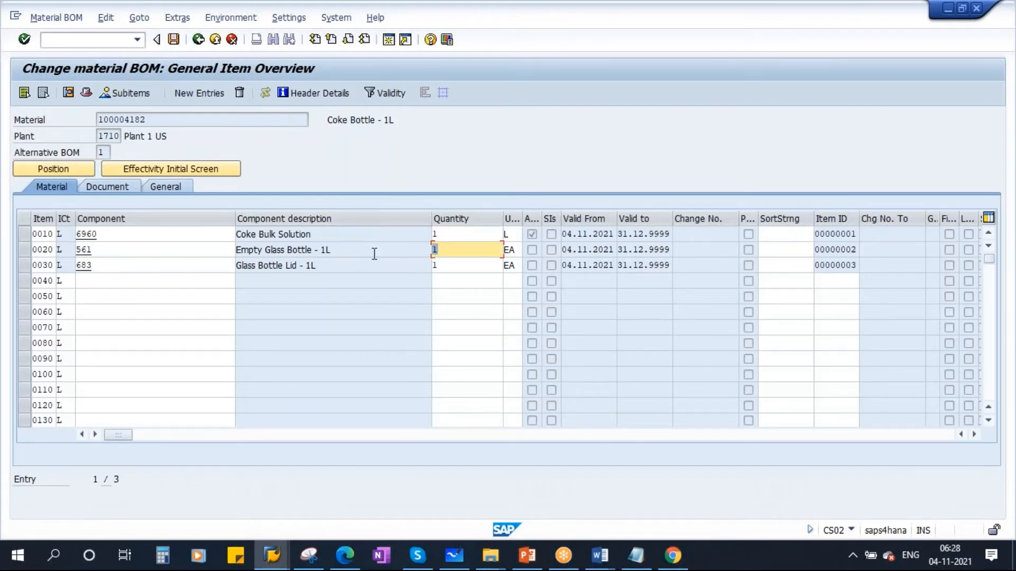
{"action": "left_click", "coordinate": [449, 267]}
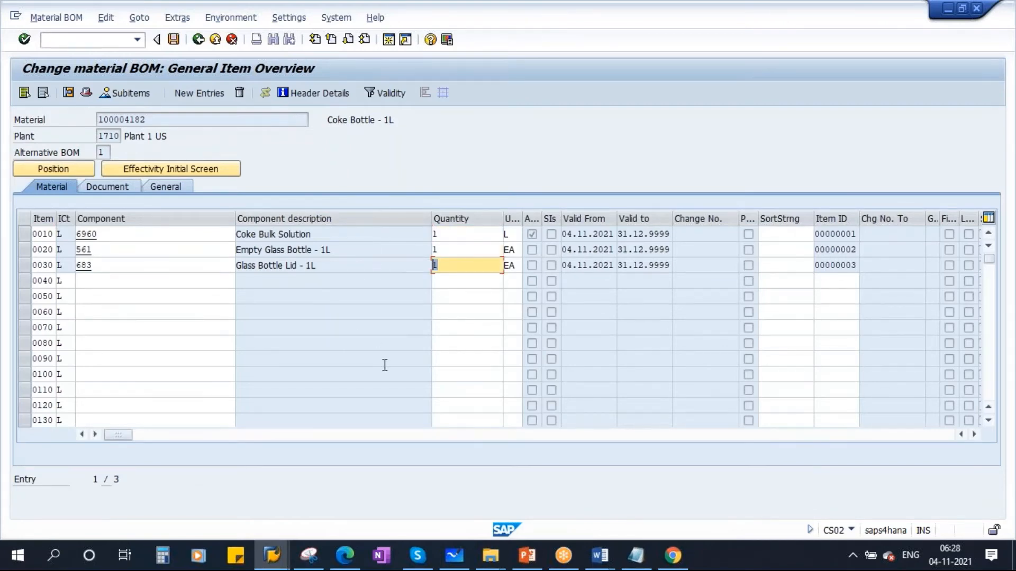
{"action": "left_click", "coordinate": [445, 234]}
{"action": "left_click", "coordinate": [447, 249]}
{"action": "left_click", "coordinate": [441, 265]}
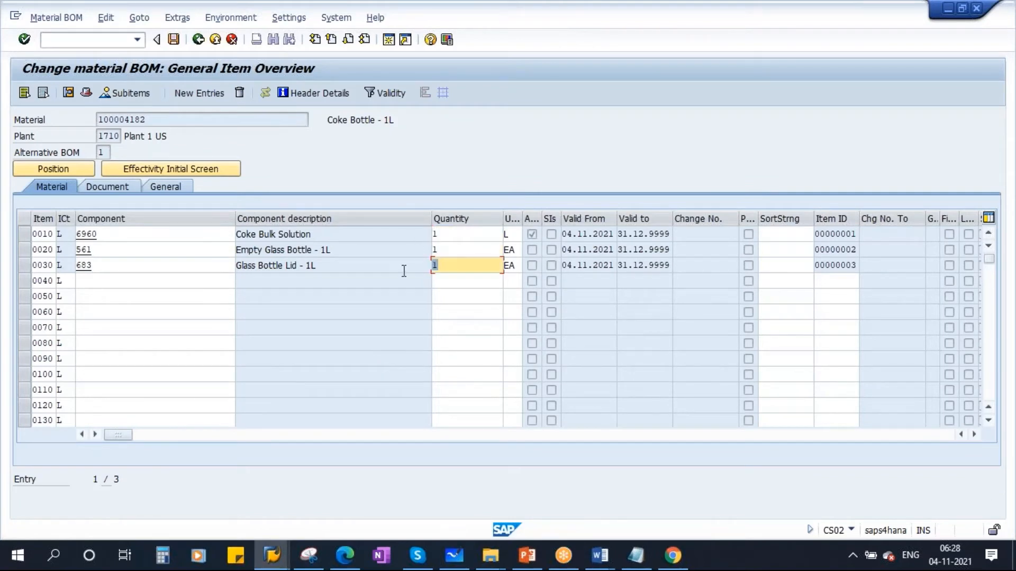
{"action": "left_click", "coordinate": [452, 235]}
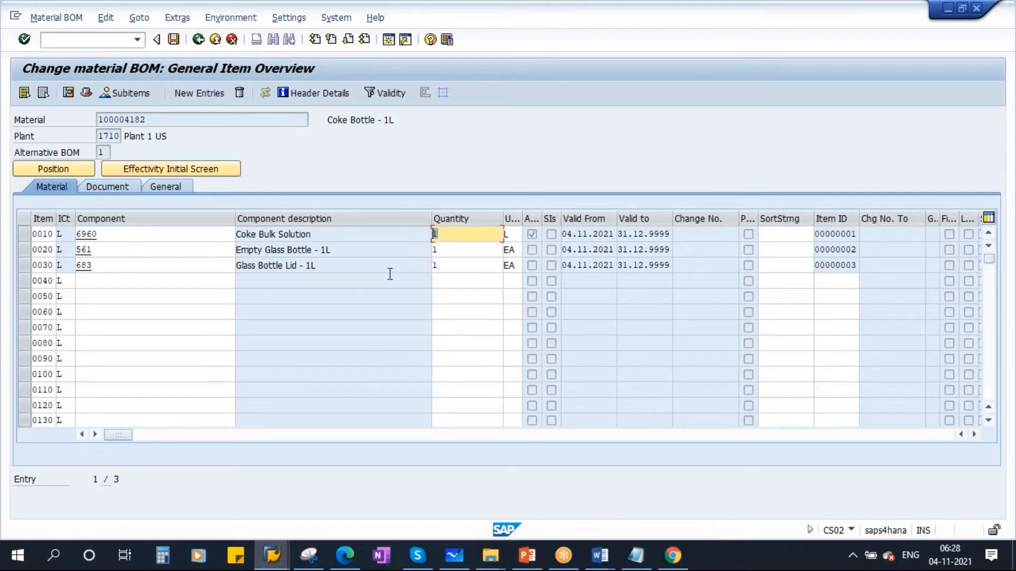
View the 1 liter glass Coke bottle image in Chrome, then return to the Coke Bulk Solution quantity in SAP
{"action": "left_click", "coordinate": [673, 555]}
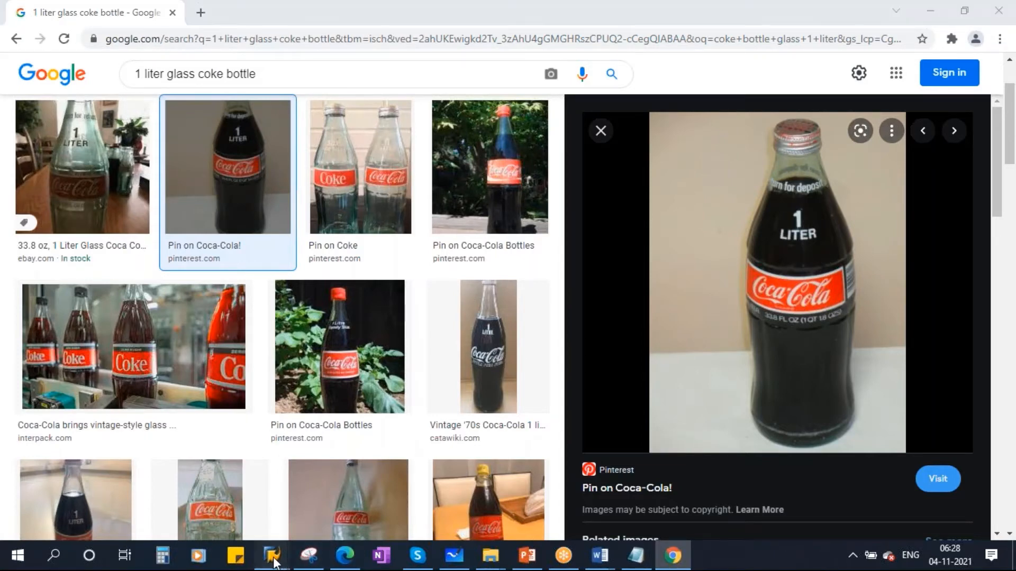
{"action": "mouse_move", "coordinate": [272, 555]}
{"action": "left_click", "coordinate": [381, 503]}
{"action": "left_click", "coordinate": [435, 236]}
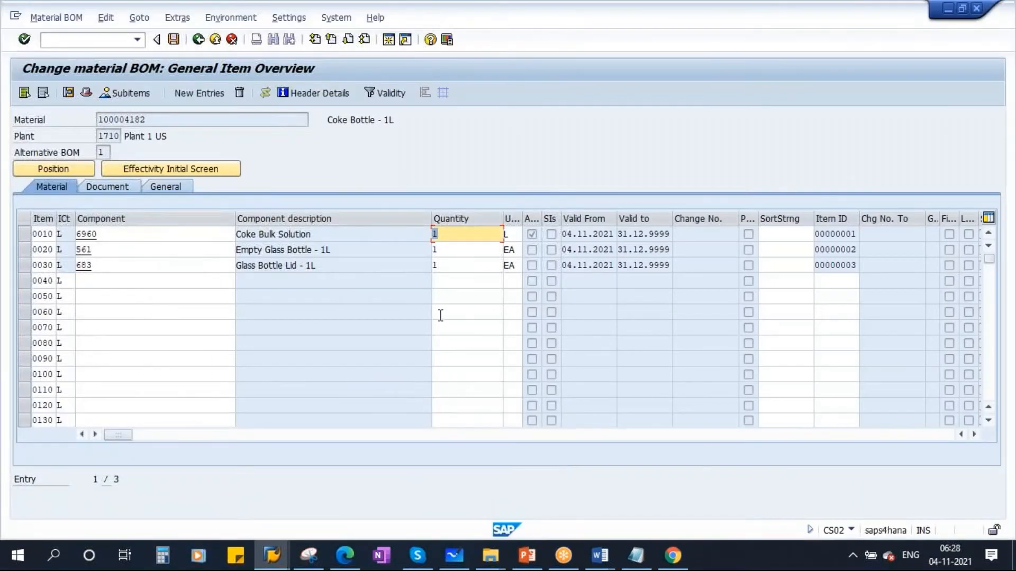
Return to the header overview, check the base quantity and save the Coke Bottle - 1L BOM
{"action": "left_click", "coordinate": [86, 94]}
{"action": "left_click", "coordinate": [155, 367]}
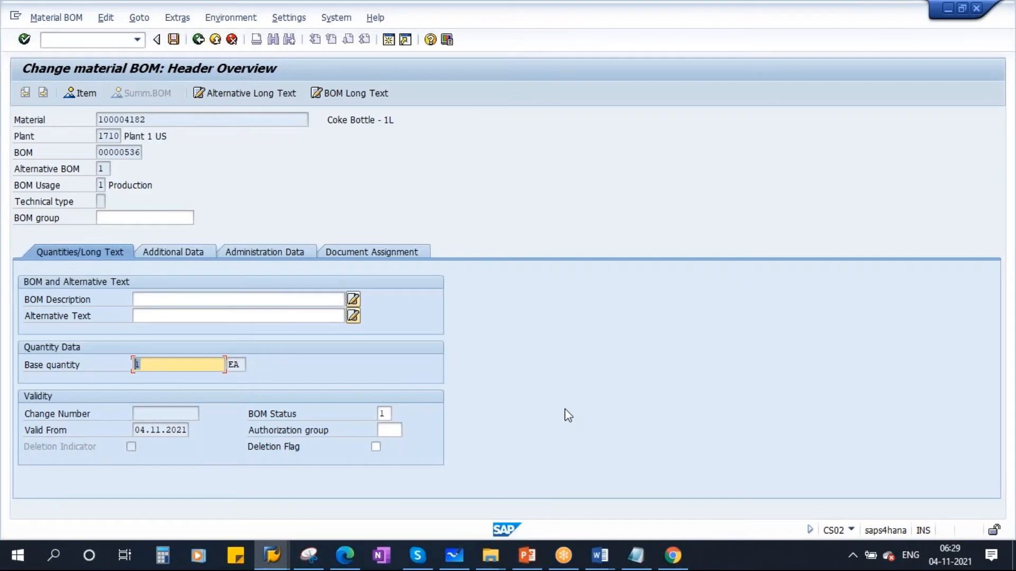
{"action": "left_click", "coordinate": [174, 39]}
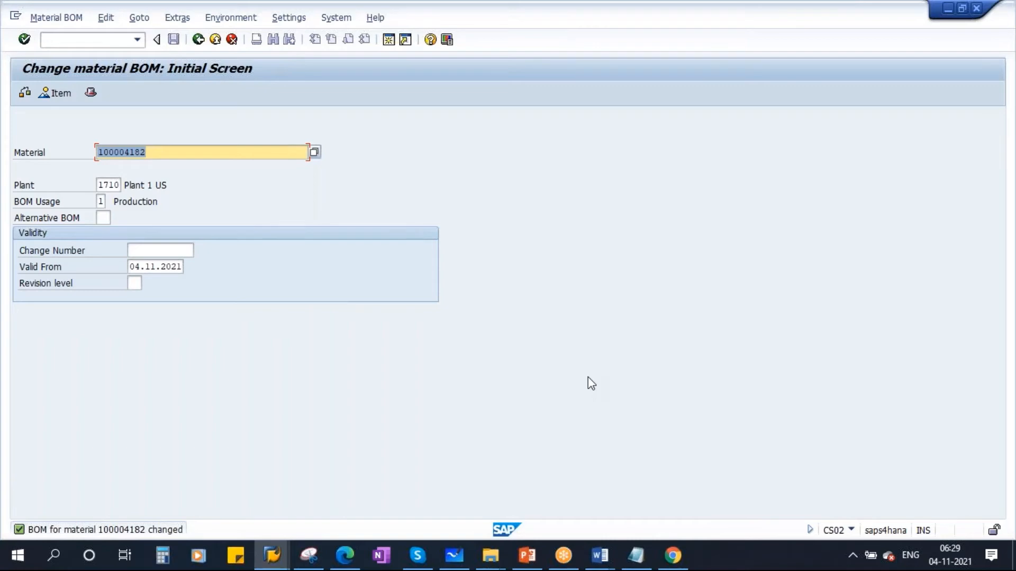
Show the Coke bottle image in Chrome again, then return to the initial screen for changing a material BOM
{"action": "left_click", "coordinate": [677, 564]}
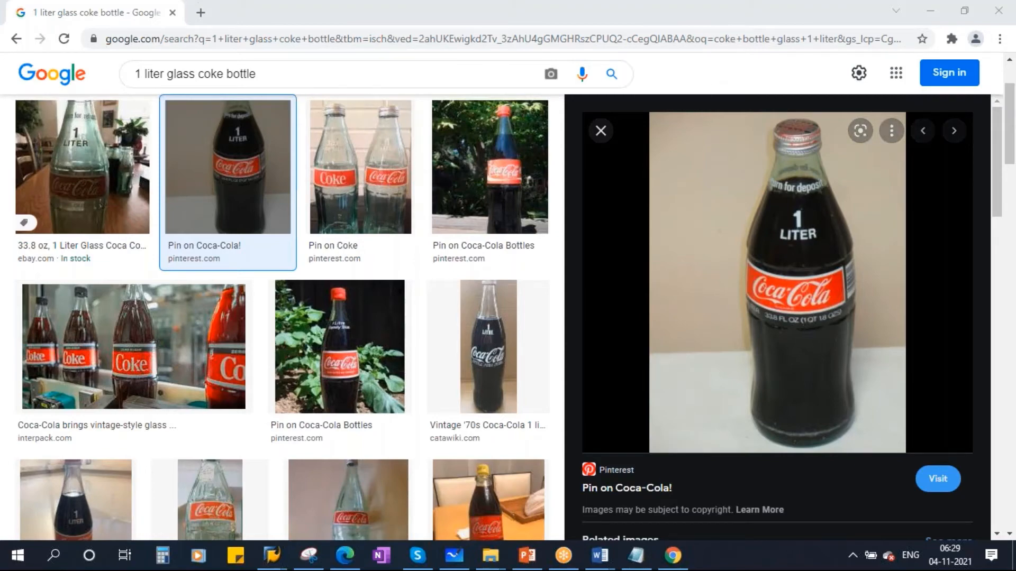
{"action": "mouse_move", "coordinate": [271, 553]}
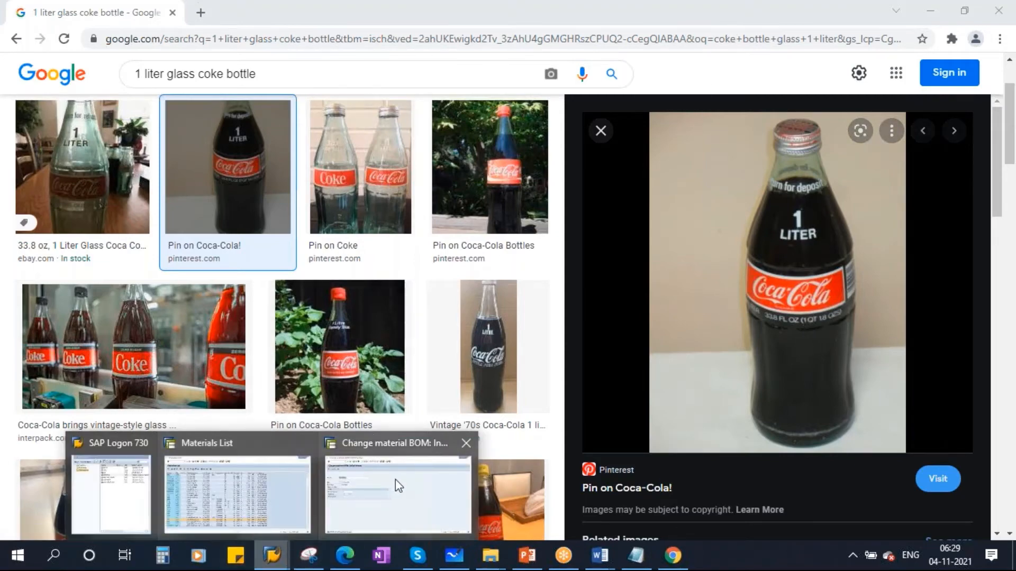
{"action": "left_click", "coordinate": [397, 482]}
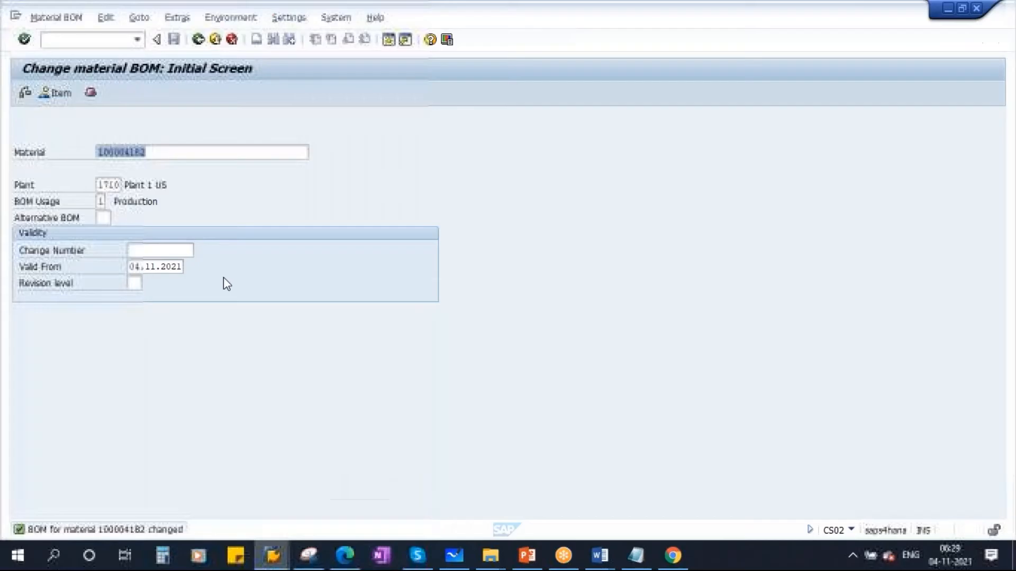
{"action": "left_click", "coordinate": [750, 59]}
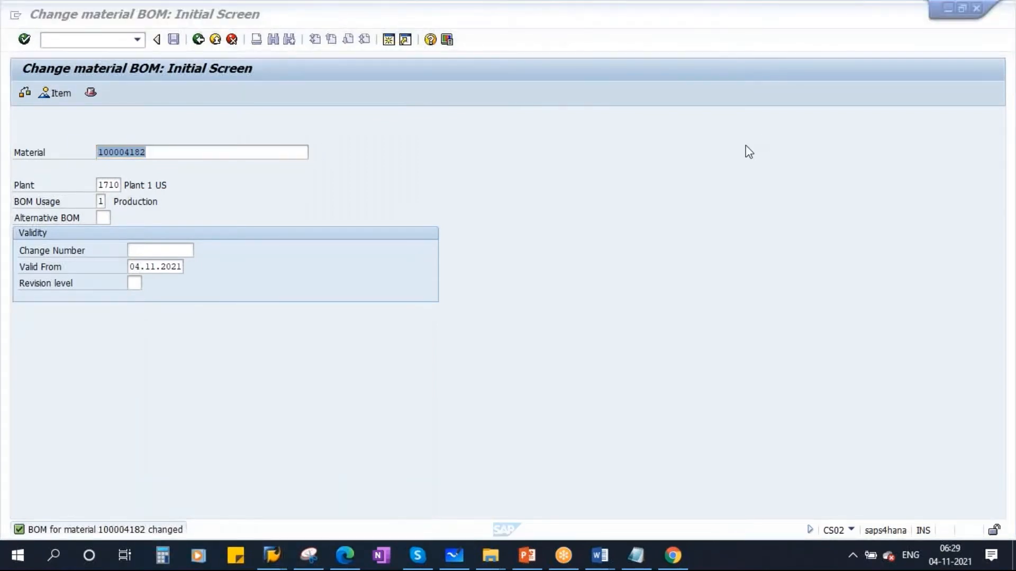
{"action": "left_click", "coordinate": [314, 180]}
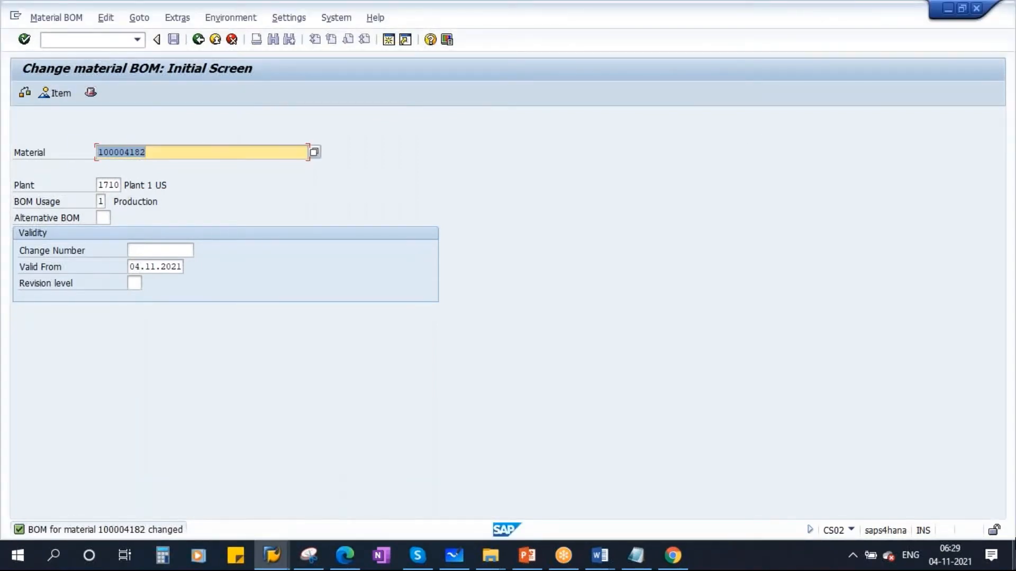
Display the BOM of material 100004182 in CS03 for a required quantity of 1000 and examine each component's quantity
{"action": "left_click", "coordinate": [43, 18]}
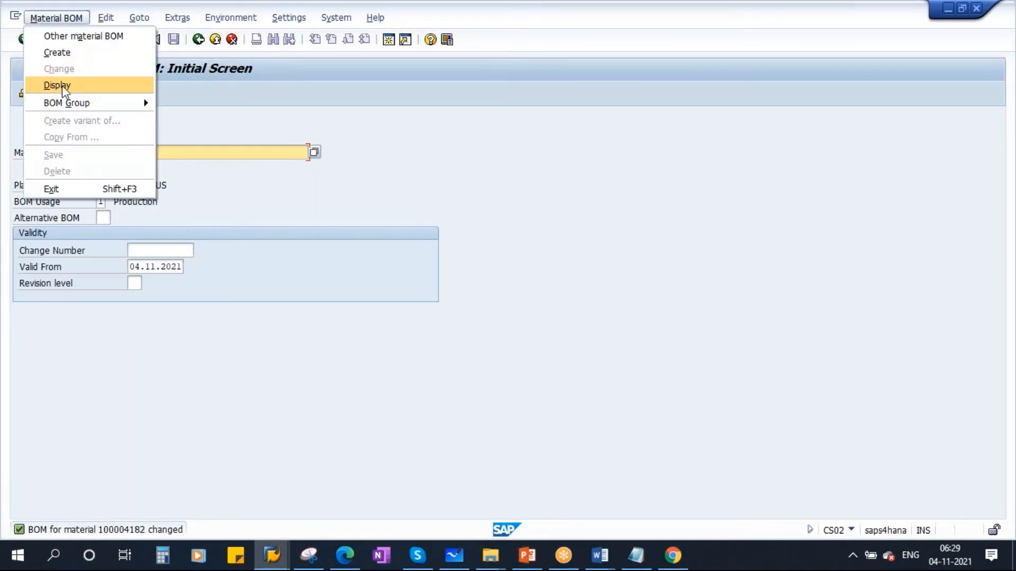
{"action": "left_click", "coordinate": [62, 84]}
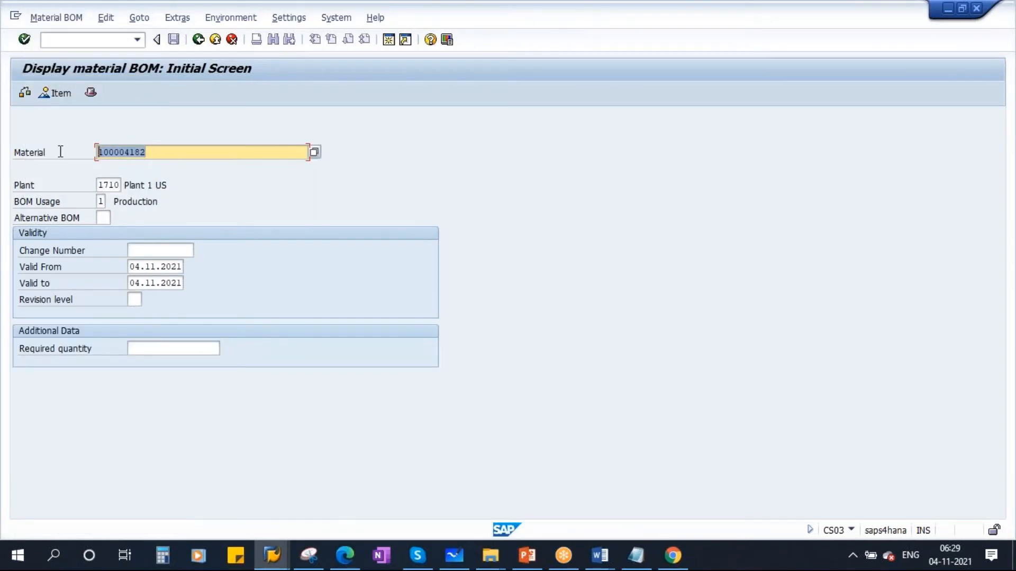
{"action": "left_click", "coordinate": [109, 185]}
{"action": "left_click", "coordinate": [101, 203]}
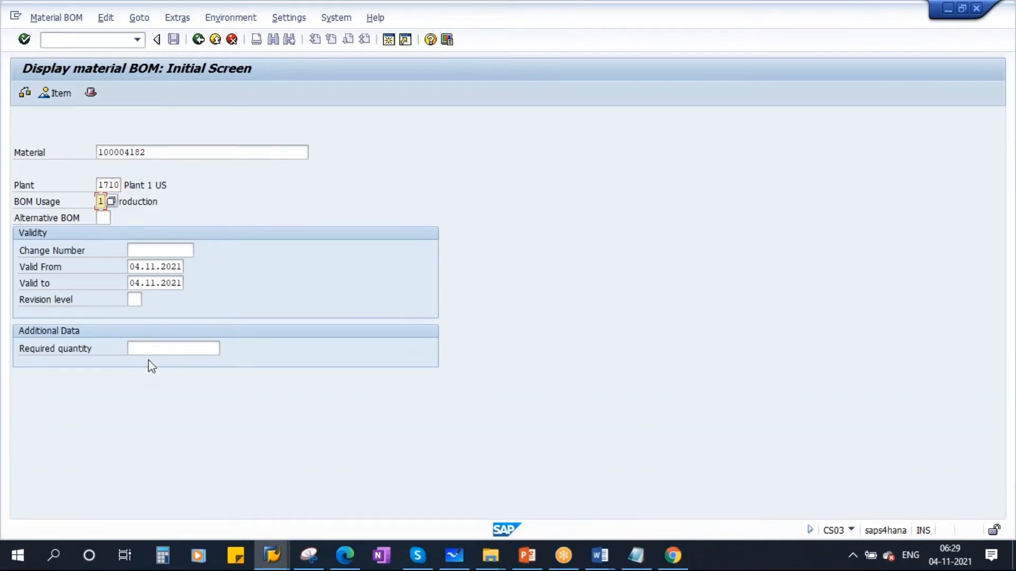
{"action": "left_click", "coordinate": [152, 351]}
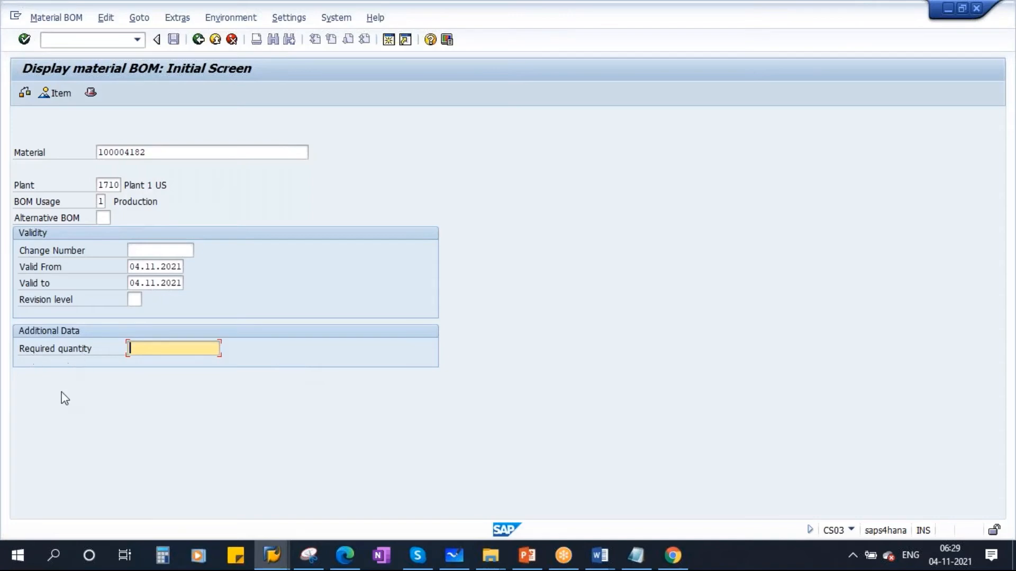
{"action": "type", "text": "1000"}
{"action": "left_click", "coordinate": [24, 40]}
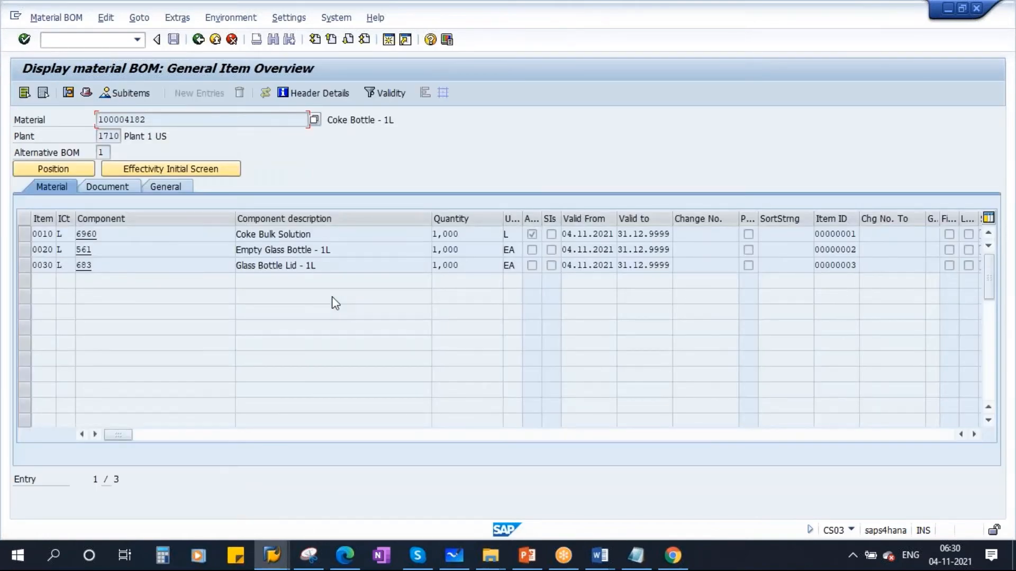
{"action": "left_click_drag", "start_coordinate": [474, 236], "coordinate": [405, 236]}
{"action": "key", "text": "Down"}
{"action": "key", "text": "Down"}
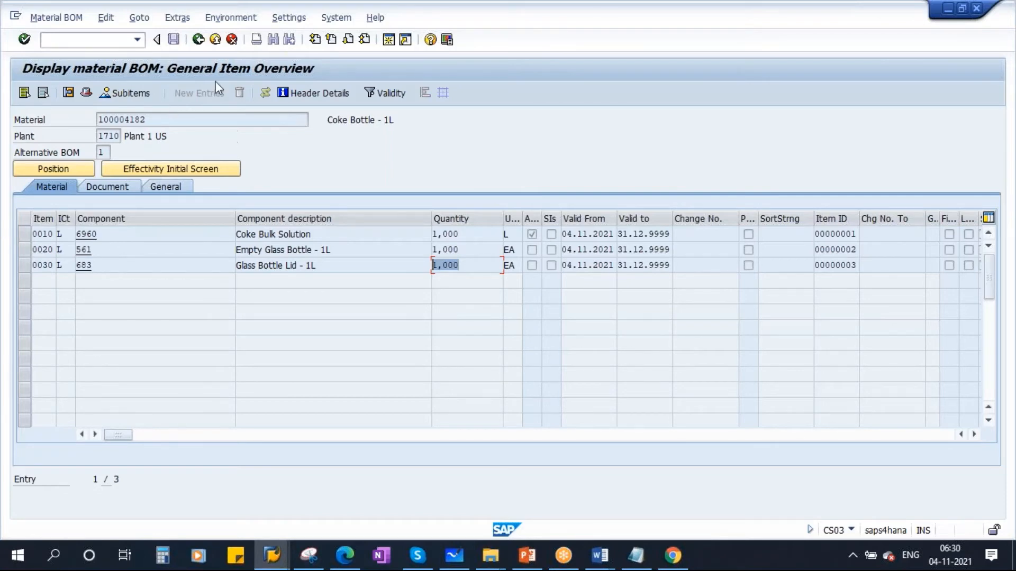
Leave the BOM display and reopen the item overview of material 100004182 in change mode
{"action": "left_click", "coordinate": [198, 40]}
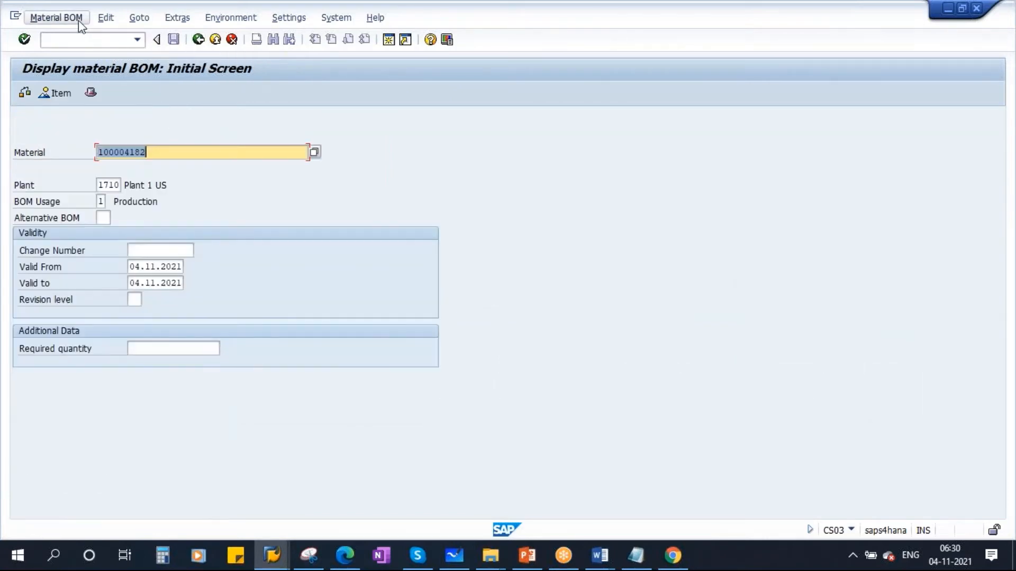
{"action": "left_click", "coordinate": [78, 19]}
{"action": "left_click", "coordinate": [58, 68]}
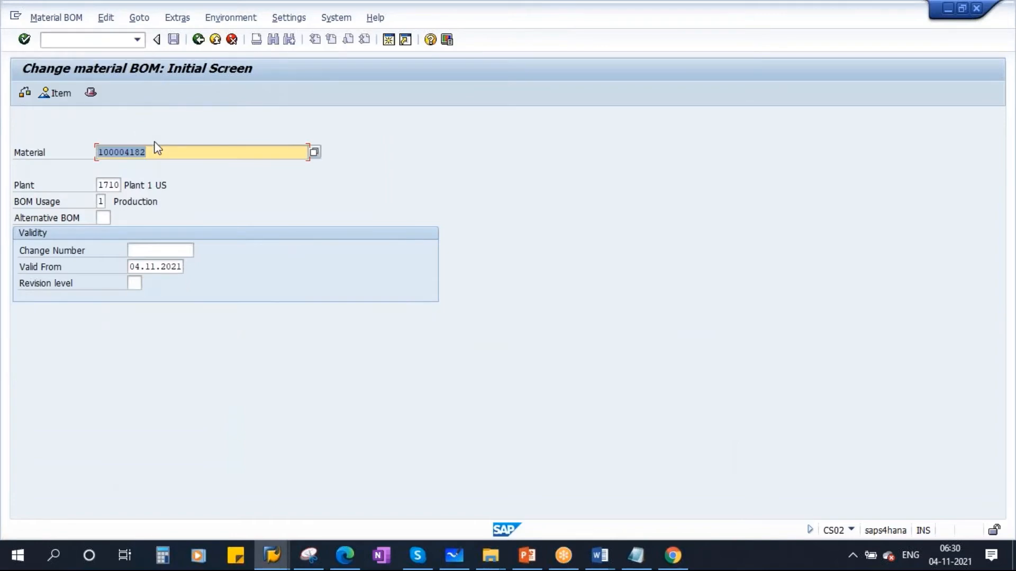
{"action": "key", "text": "Return"}
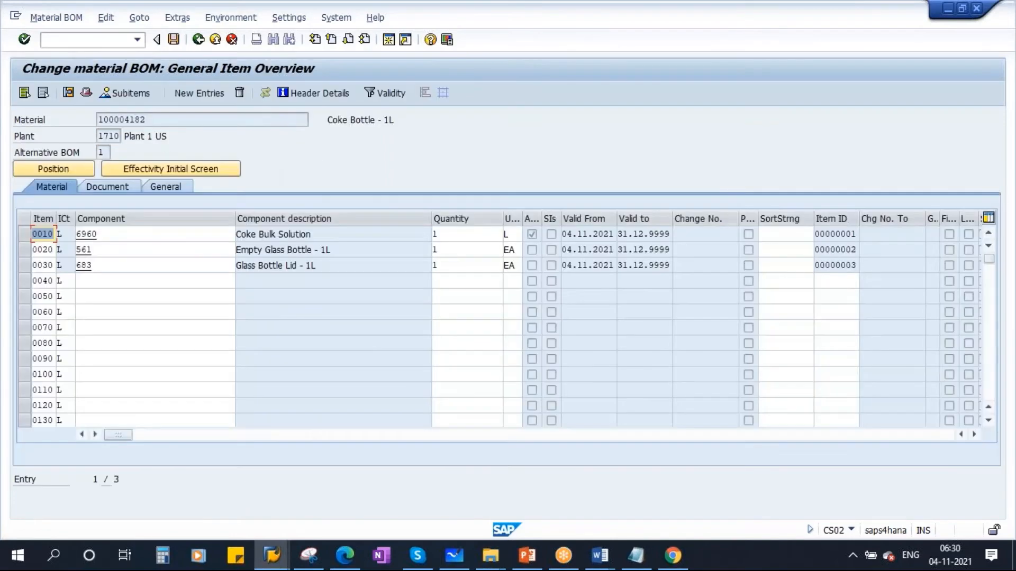
Open the BOM's header overview and examine its base quantity and BOM status
{"action": "left_click", "coordinate": [86, 92]}
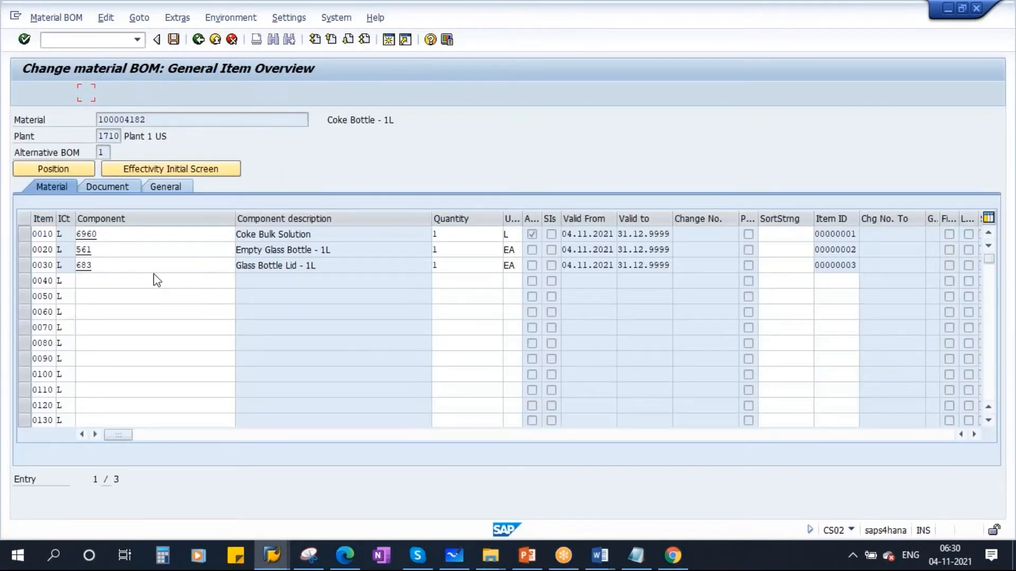
{"action": "left_click_drag", "start_coordinate": [172, 364], "coordinate": [70, 363]}
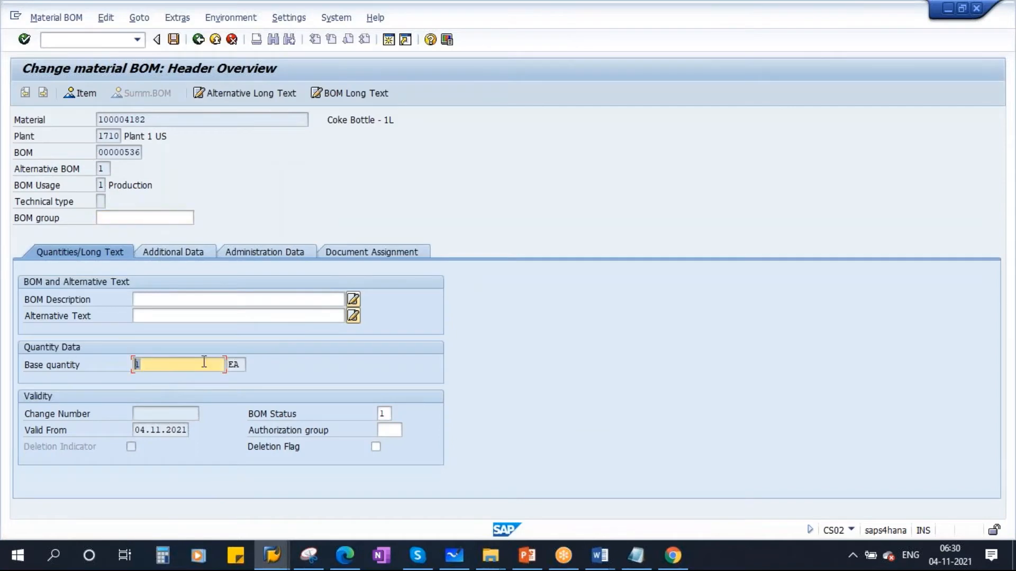
{"action": "left_click_drag", "start_coordinate": [204, 363], "coordinate": [35, 363]}
{"action": "left_click", "coordinate": [383, 414]}
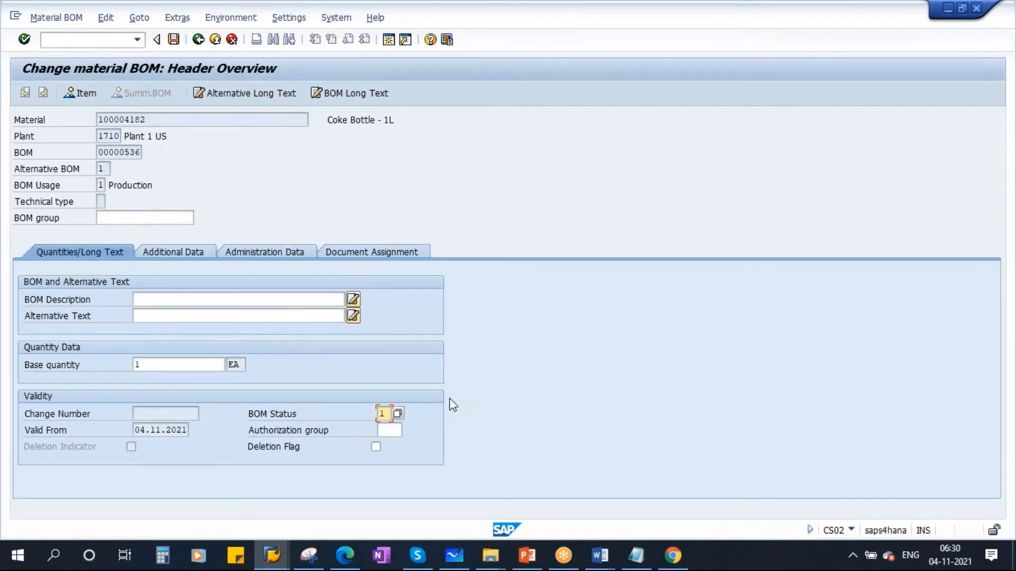
Switch to the Notepad notes and insert the label "BOM category :" before "Material BOM" in the first line
{"action": "left_click", "coordinate": [635, 557]}
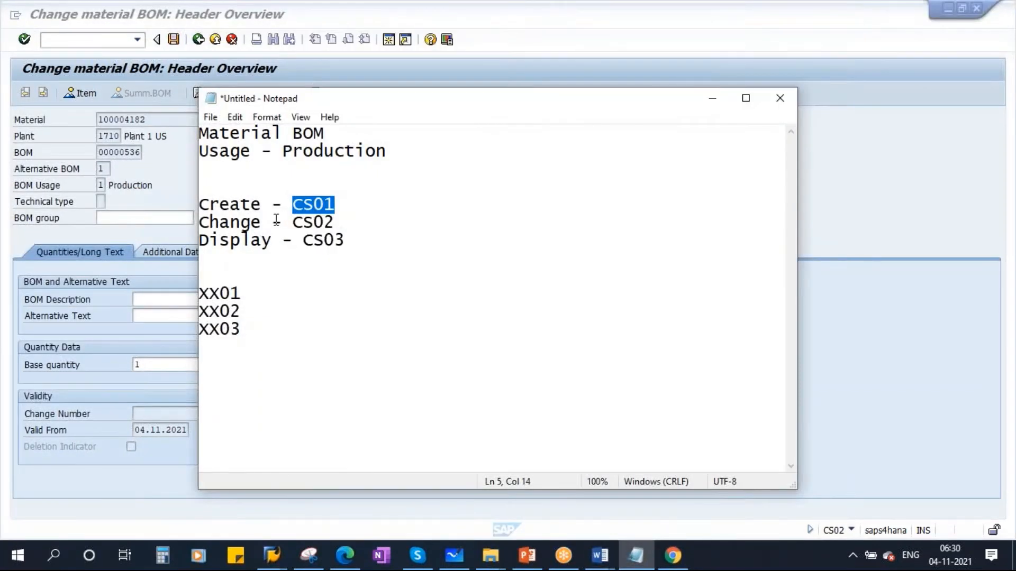
{"action": "left_click", "coordinate": [202, 133]}
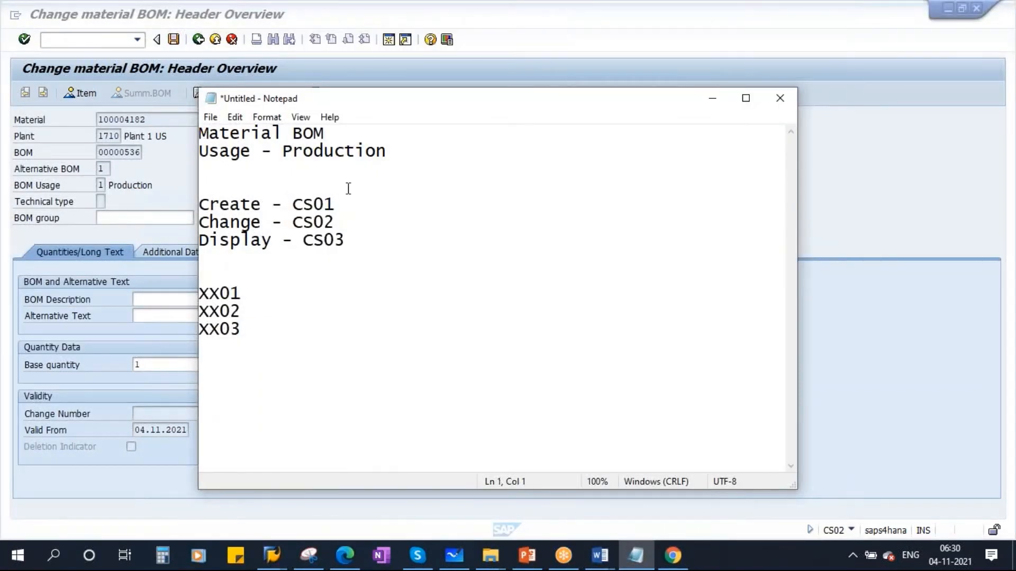
{"action": "type", "text": "bom"}
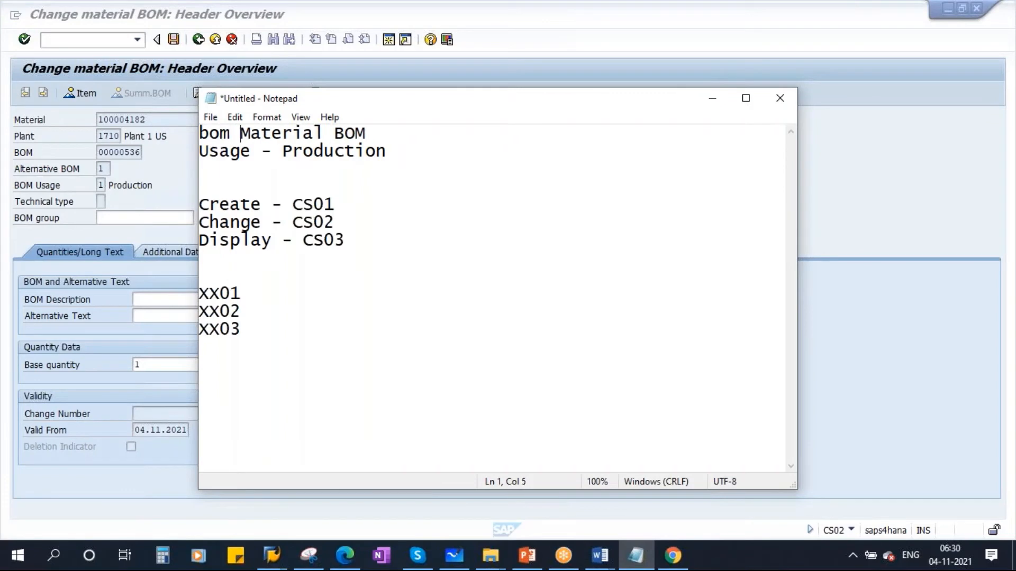
{"action": "key", "text": "BackSpace"}
{"action": "key", "text": "BackSpace"}
{"action": "key", "text": "BackSpace"}
{"action": "key", "text": "BackSpace"}
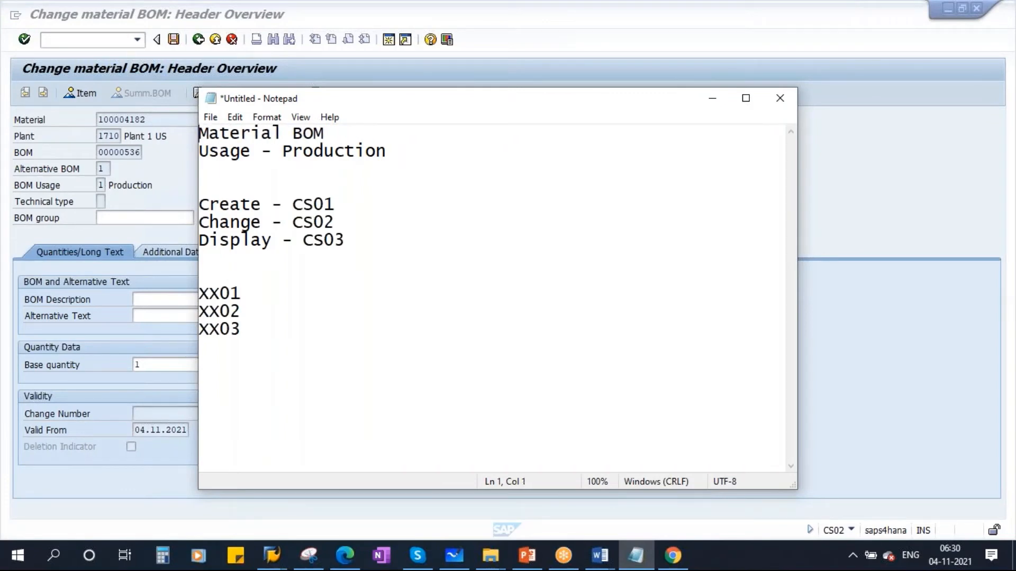
{"action": "key", "text": "Caps_Lock"}
{"action": "type", "text": "B"}
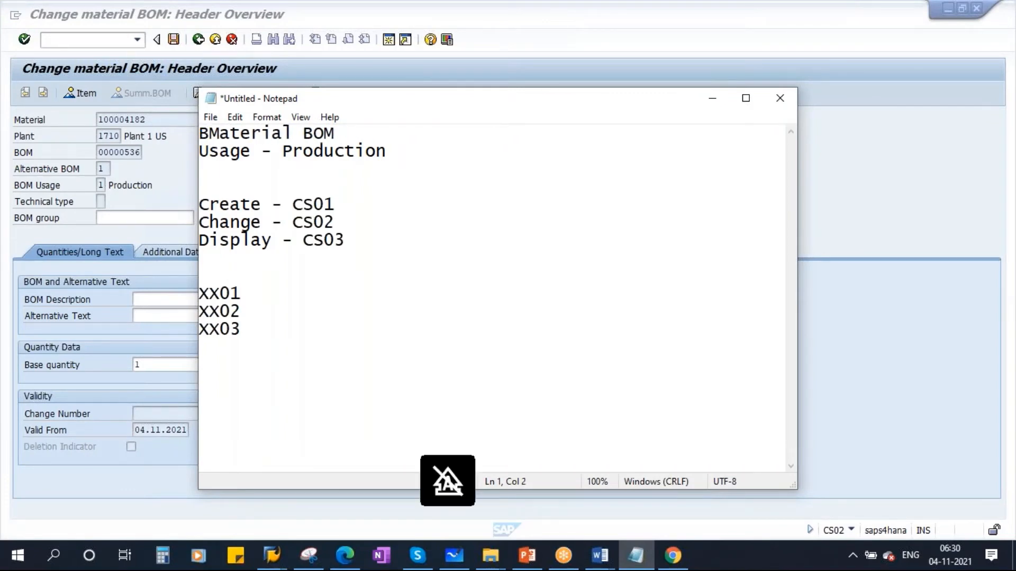
{"action": "type", "text": "om"}
{"action": "key", "text": "Caps_Lock"}
{"action": "key", "text": "BackSpace"}
{"action": "key", "text": "BackSpace"}
{"action": "key", "text": "BackSpace"}
{"action": "type", "text": "OM"}
{"action": "key", "text": "Caps_Lock"}
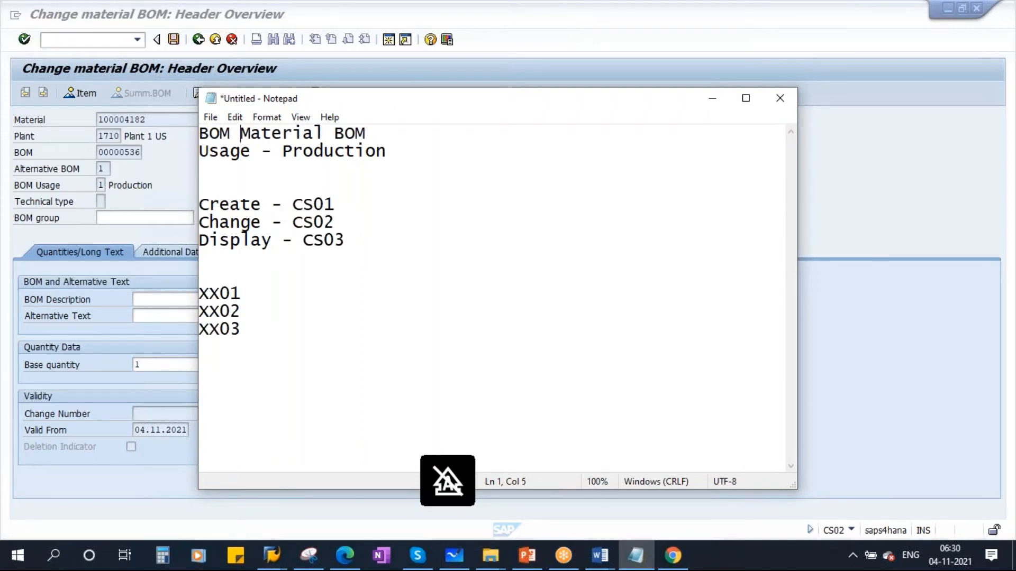
{"action": "type", "text": "cate"}
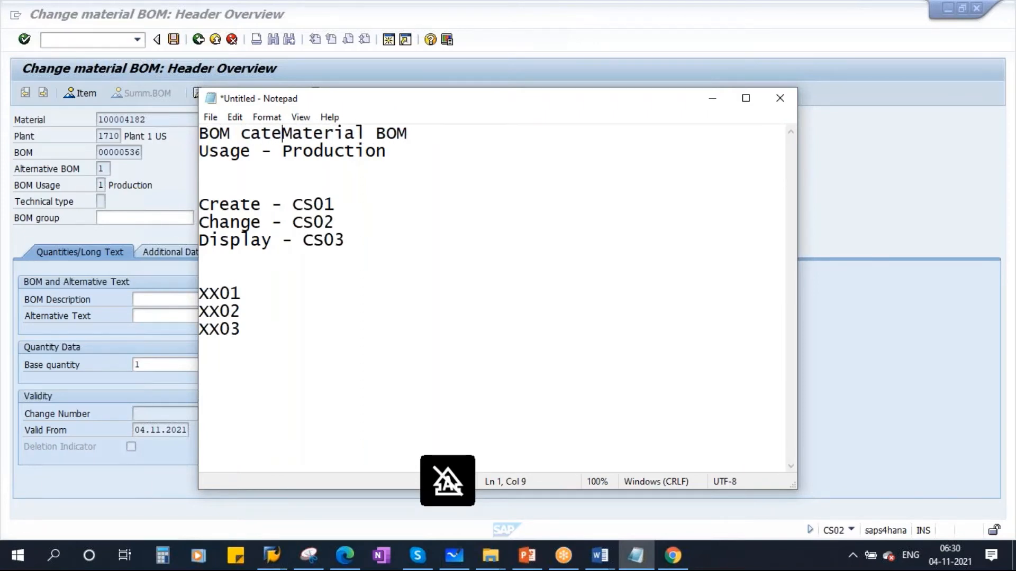
{"action": "type", "text": "gory "}
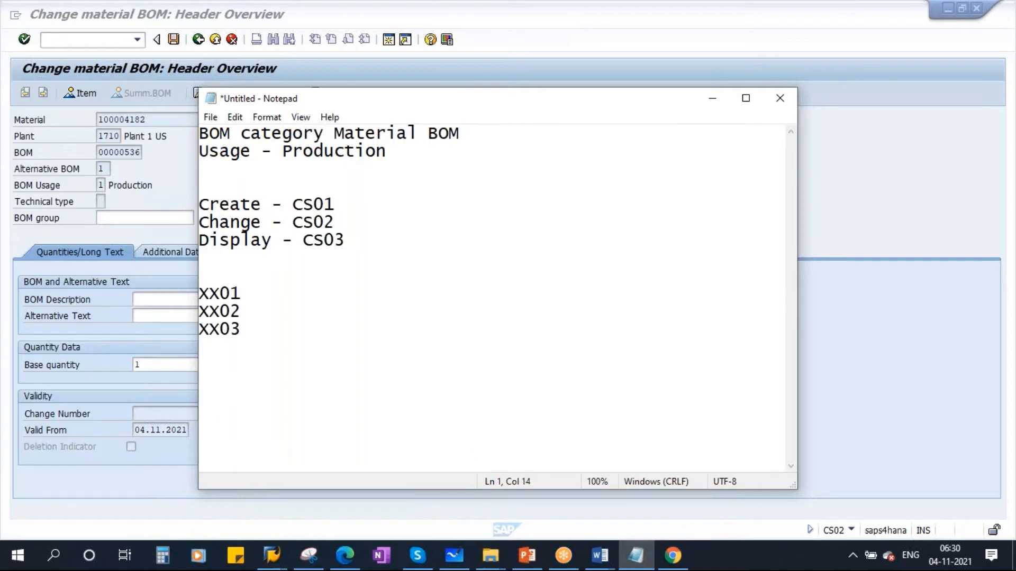
{"action": "type", "text": ":"}
Insert "BOM" before "Usage - Production" in the second line of the notes
{"action": "key", "text": "Down"}
{"action": "key", "text": "Left"}
{"action": "key", "text": "Left"}
{"action": "key", "text": "Left"}
{"action": "key", "text": "Left"}
{"action": "key", "text": "Left"}
{"action": "key", "text": "Left"}
{"action": "key", "text": "Left"}
{"action": "key", "text": "Left"}
{"action": "key", "text": "Left"}
{"action": "key", "text": "Left"}
{"action": "key", "text": "Left"}
{"action": "key", "text": "Left"}
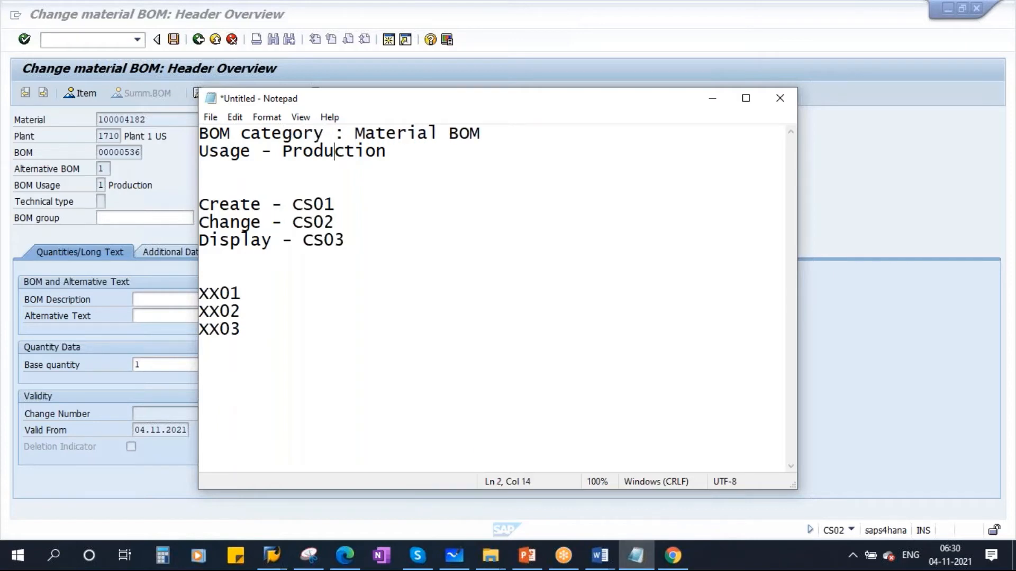
{"action": "key", "text": "Left"}
{"action": "key", "text": "Left"}
{"action": "key", "text": "Left"}
{"action": "type", "text": "B"}
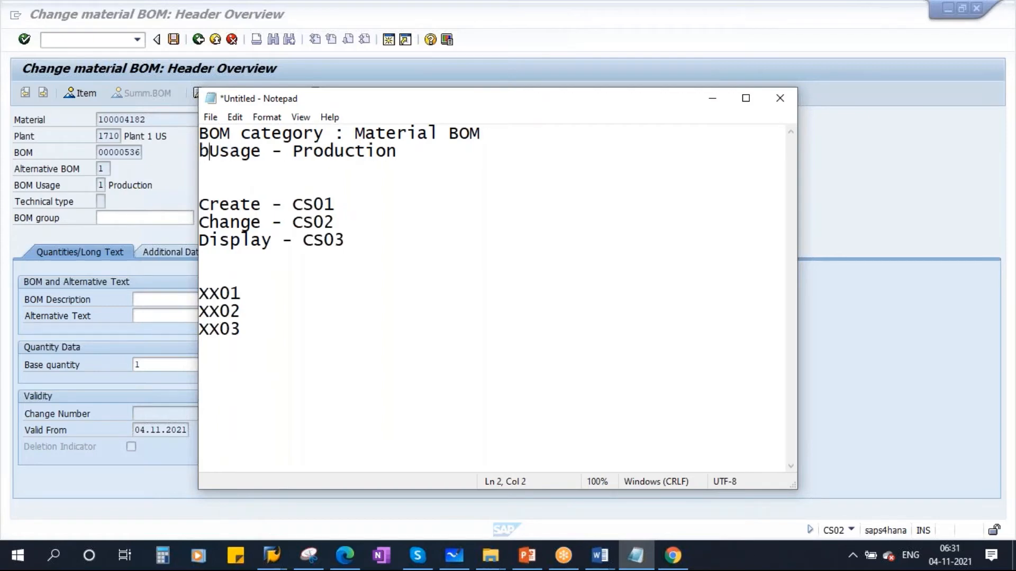
{"action": "key", "text": "BackSpace"}
{"action": "key", "text": "Caps_Lock"}
{"action": "type", "text": "BOM"}
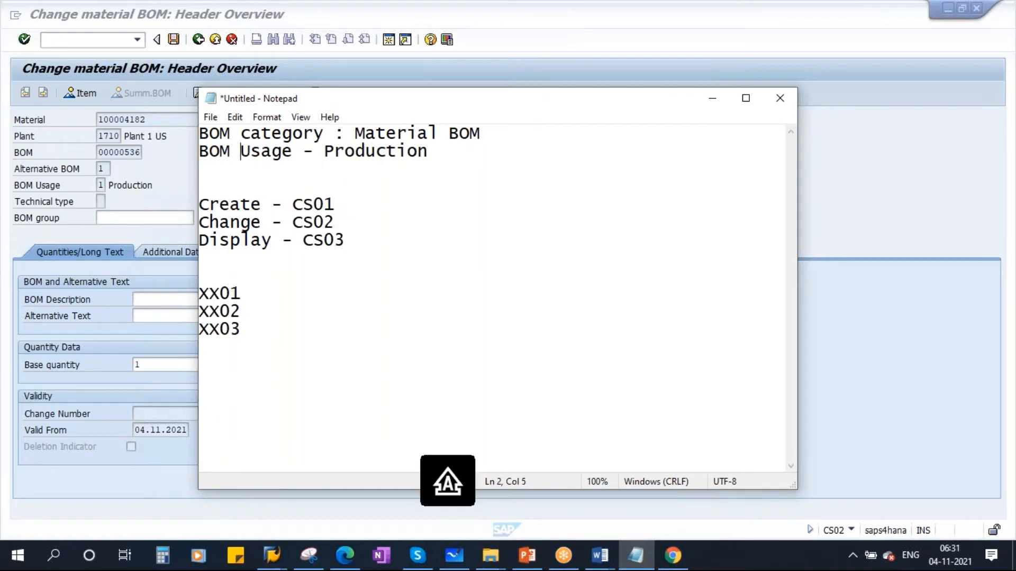
Add the line "BOM status:" below the BOM usage line, leaving a blank line between them
{"action": "key", "text": "Right"}
{"action": "key", "text": "Right"}
{"action": "key", "text": "Right"}
{"action": "key", "text": "Right"}
{"action": "key", "text": "Right"}
{"action": "key", "text": "Right"}
{"action": "key", "text": "Right"}
{"action": "key", "text": "Right"}
{"action": "key", "text": "Right"}
{"action": "key", "text": "Right"}
{"action": "key", "text": "Right"}
{"action": "key", "text": "Right"}
{"action": "key", "text": "Right"}
{"action": "key", "text": "Right"}
{"action": "key", "text": "Right"}
{"action": "key", "text": "Right"}
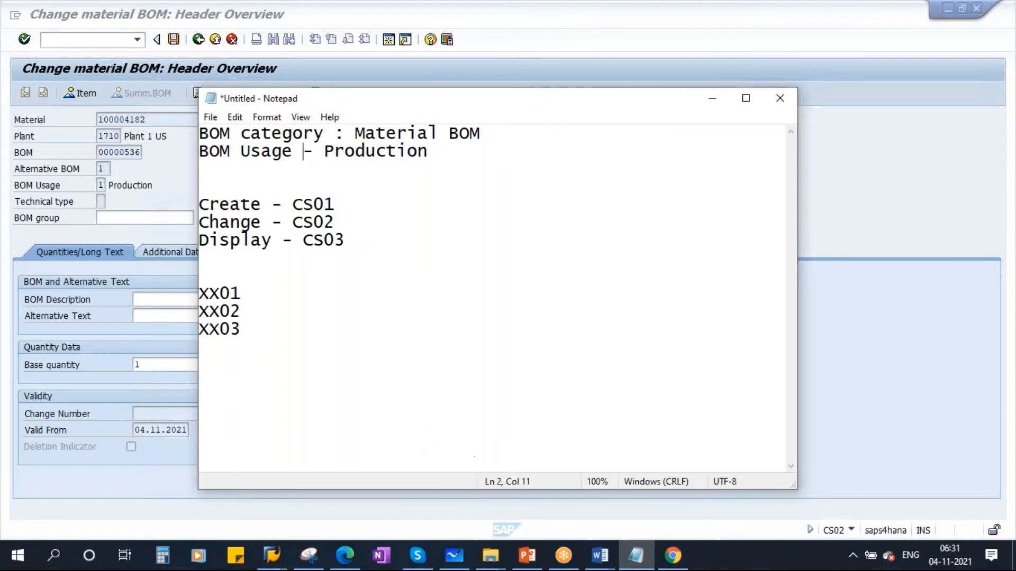
{"action": "key", "text": "Return"}
{"action": "key", "text": "Return"}
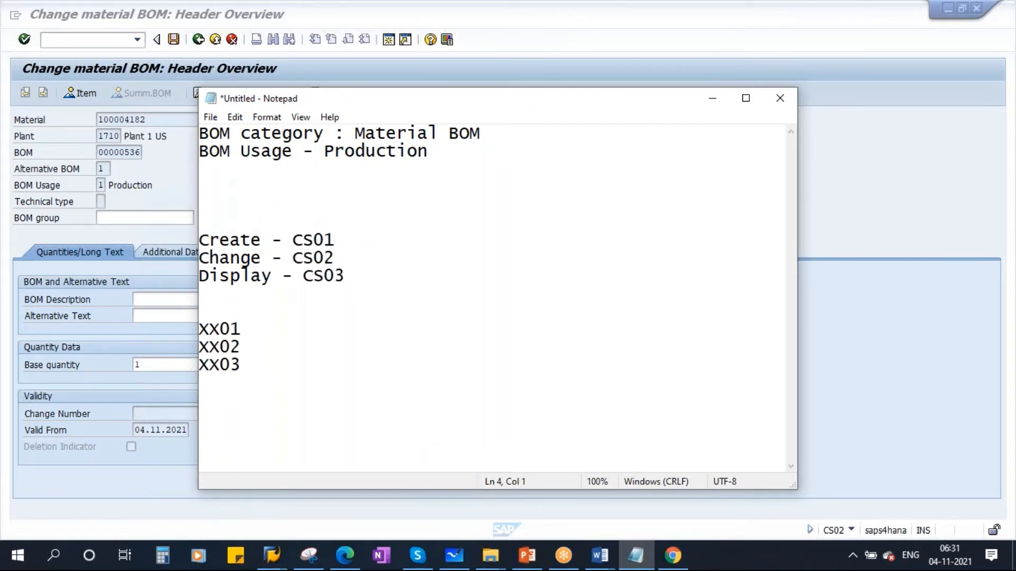
{"action": "type", "text": "BOM"}
{"action": "key", "text": "Caps_Lock"}
{"action": "type", "text": "st"}
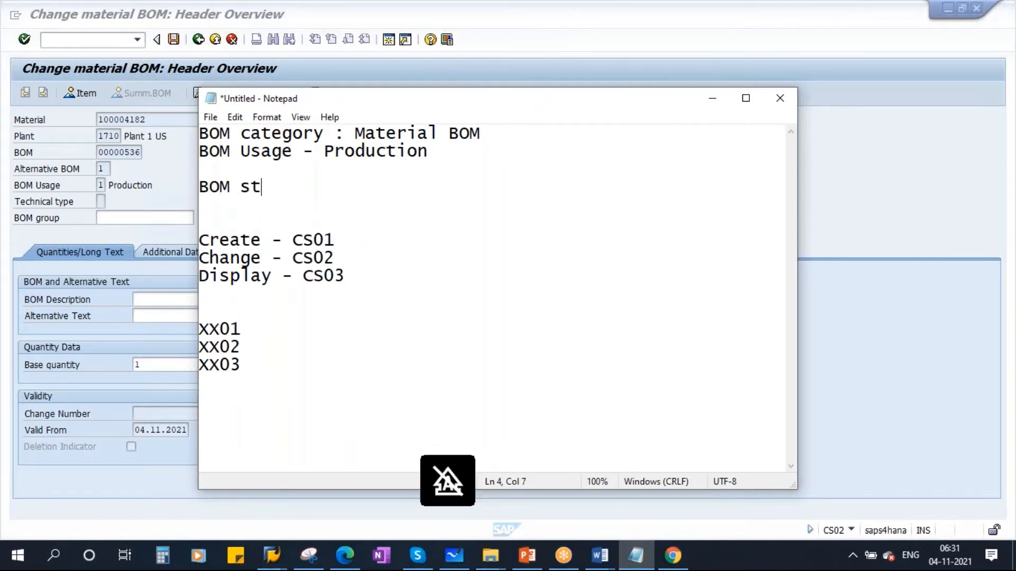
{"action": "type", "text": "atus:"}
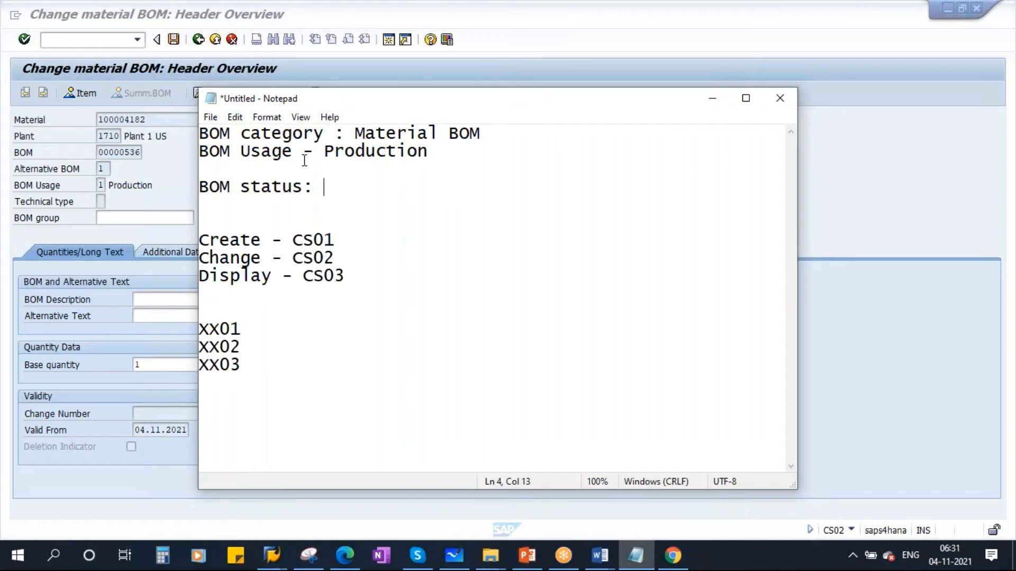
Highlight "Material BOM" and "Production" in the notes to review the BOM category and usage
{"action": "left_click_drag", "start_coordinate": [356, 133], "coordinate": [501, 134]}
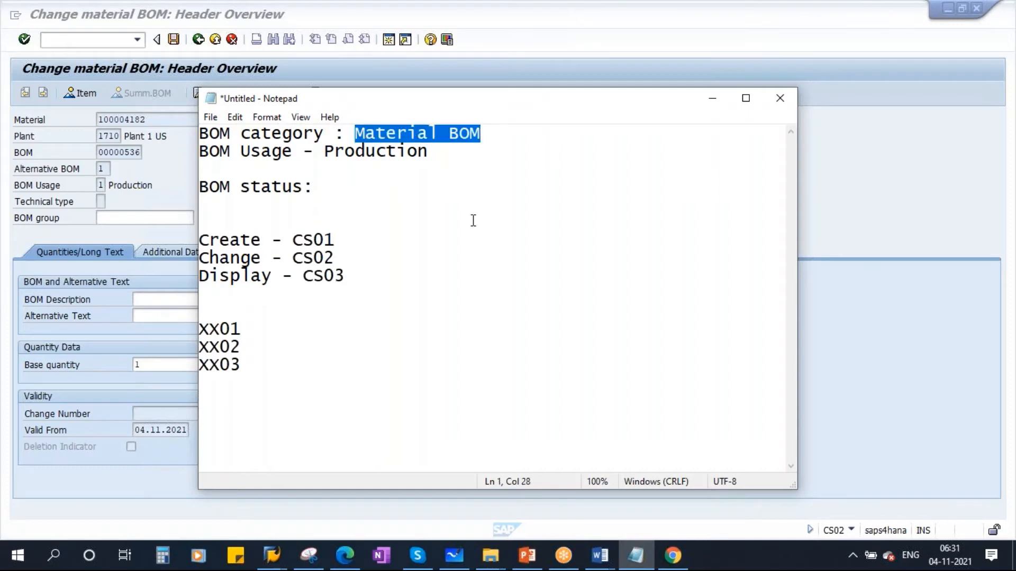
{"action": "left_click", "coordinate": [471, 133]}
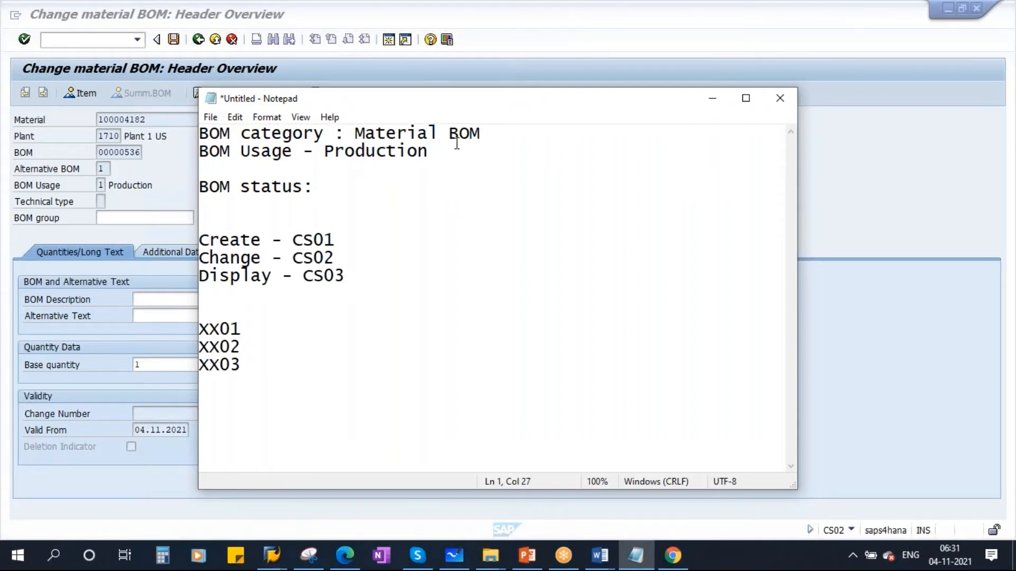
{"action": "left_click", "coordinate": [441, 135]}
{"action": "left_click_drag", "start_coordinate": [324, 154], "coordinate": [442, 152]}
{"action": "left_click", "coordinate": [328, 185]}
Return to the BOM header in SAP and list the possible BOM status values beside the BOM Status field
{"action": "left_click", "coordinate": [712, 98]}
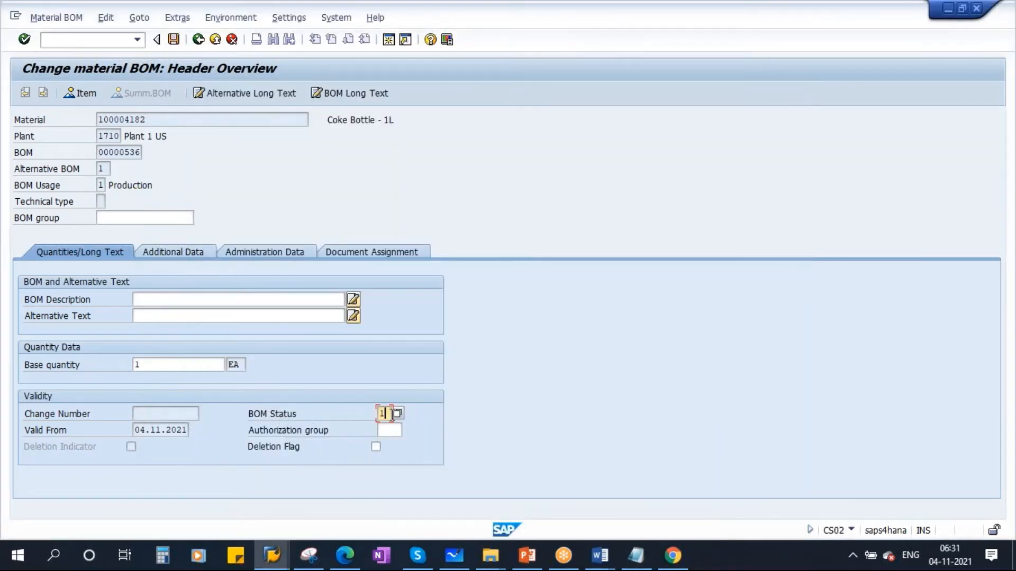
{"action": "left_click", "coordinate": [398, 413]}
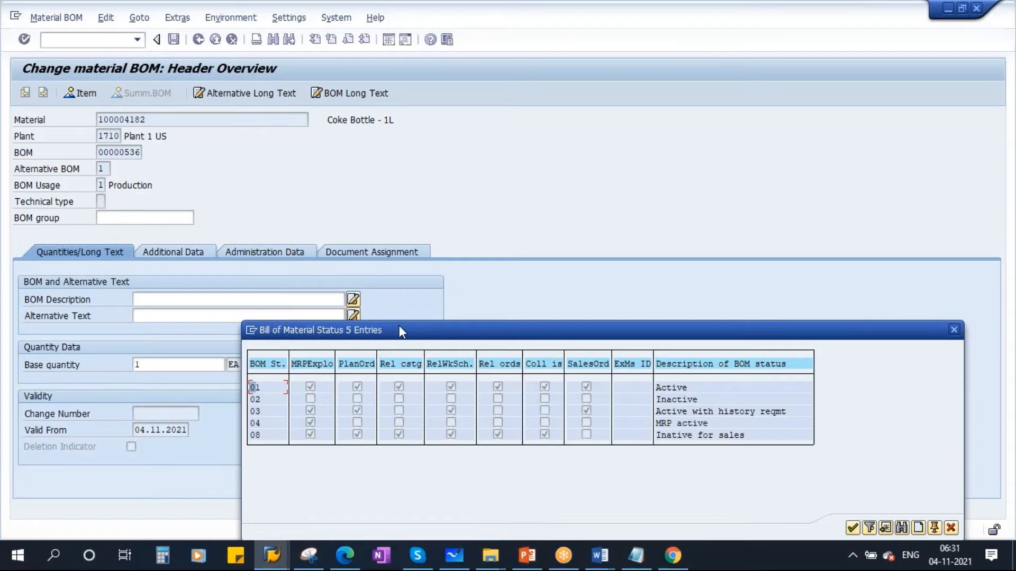
{"action": "left_click_drag", "start_coordinate": [399, 326], "coordinate": [557, 316]}
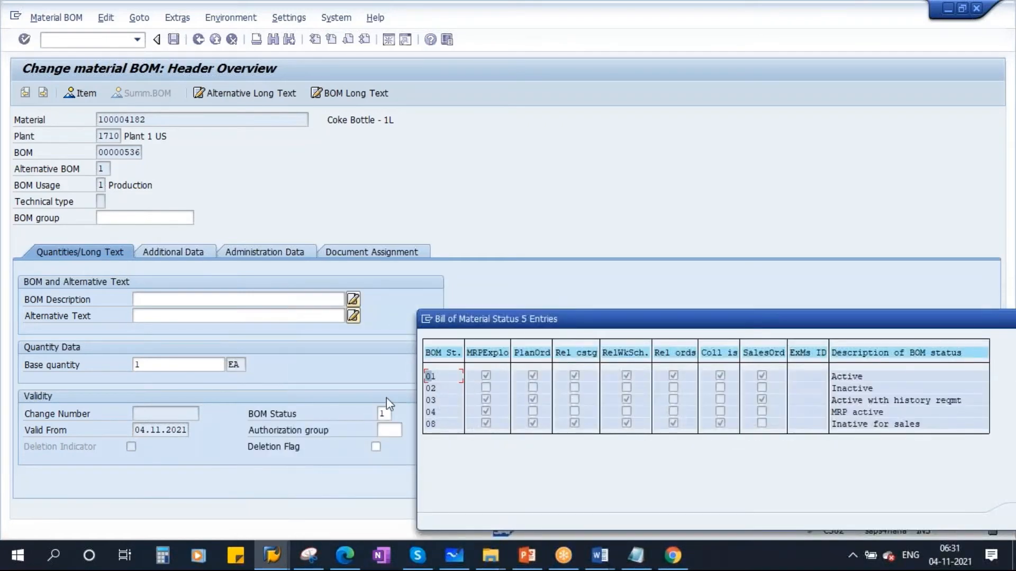
Switch to PowerPoint, show BOM Status slide 13 and highlight the sentence on BOM processing in different application areas
{"action": "left_click", "coordinate": [527, 555]}
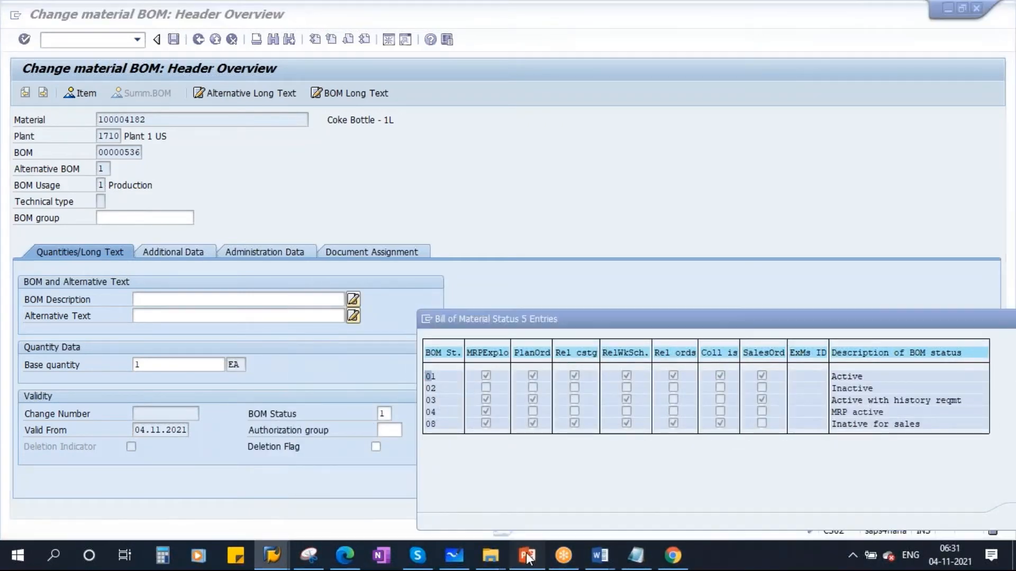
{"action": "left_click", "coordinate": [66, 345]}
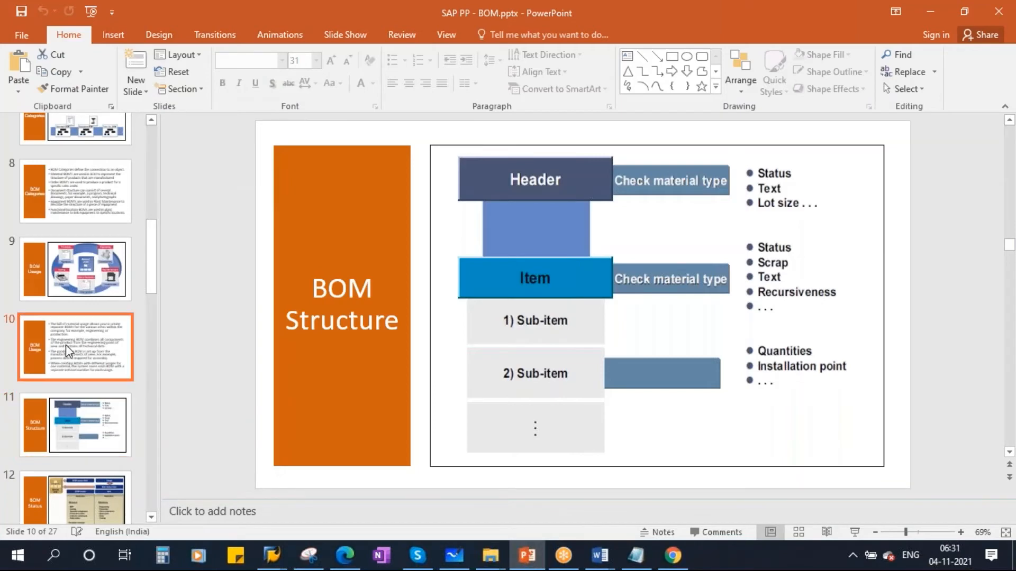
{"action": "scroll", "coordinate": [93, 412], "scroll_direction": "down", "scroll_amount": 3}
{"action": "left_click", "coordinate": [80, 471]}
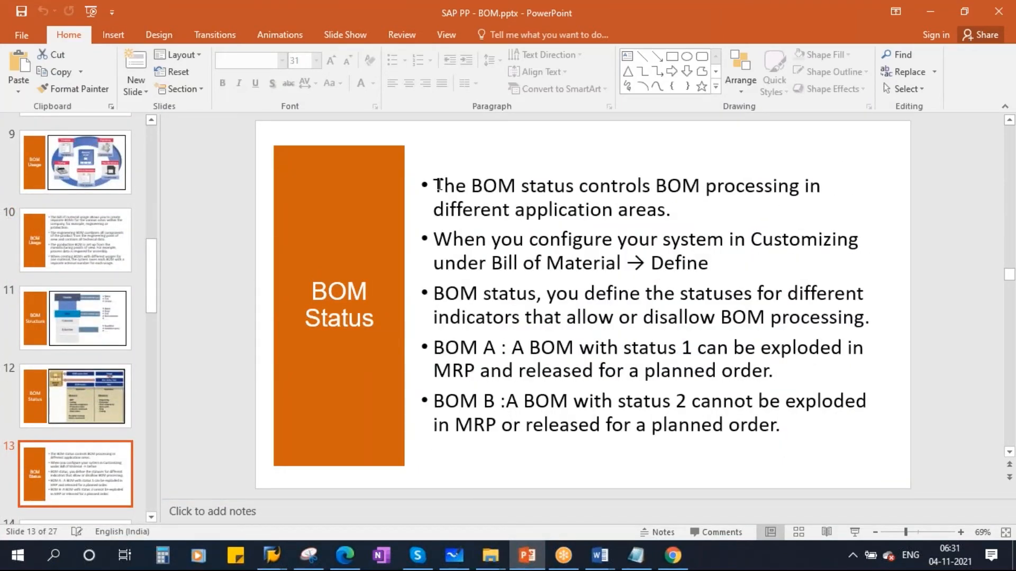
{"action": "left_click_drag", "start_coordinate": [433, 186], "coordinate": [822, 194]}
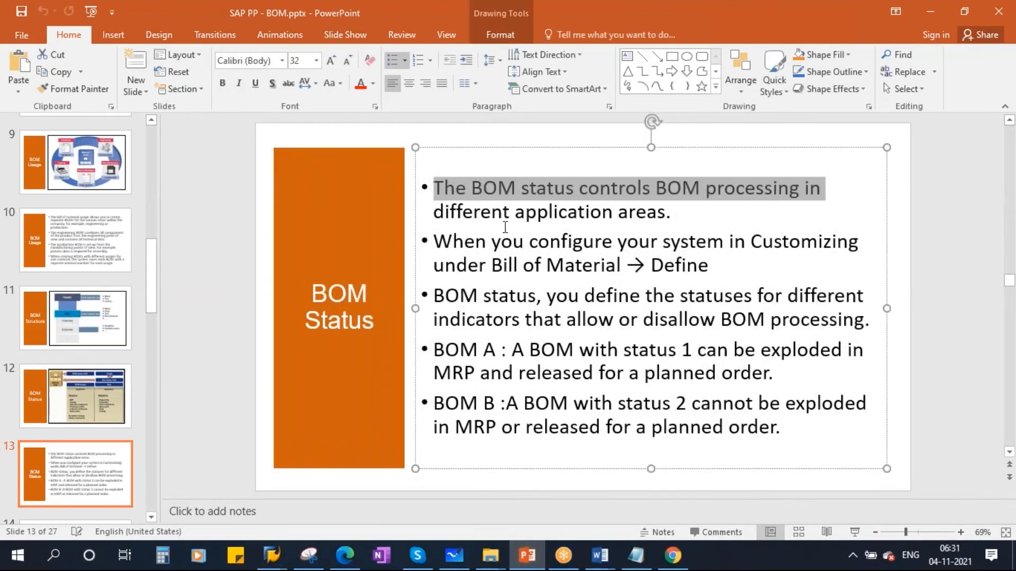
{"action": "left_click_drag", "start_coordinate": [434, 211], "coordinate": [683, 211]}
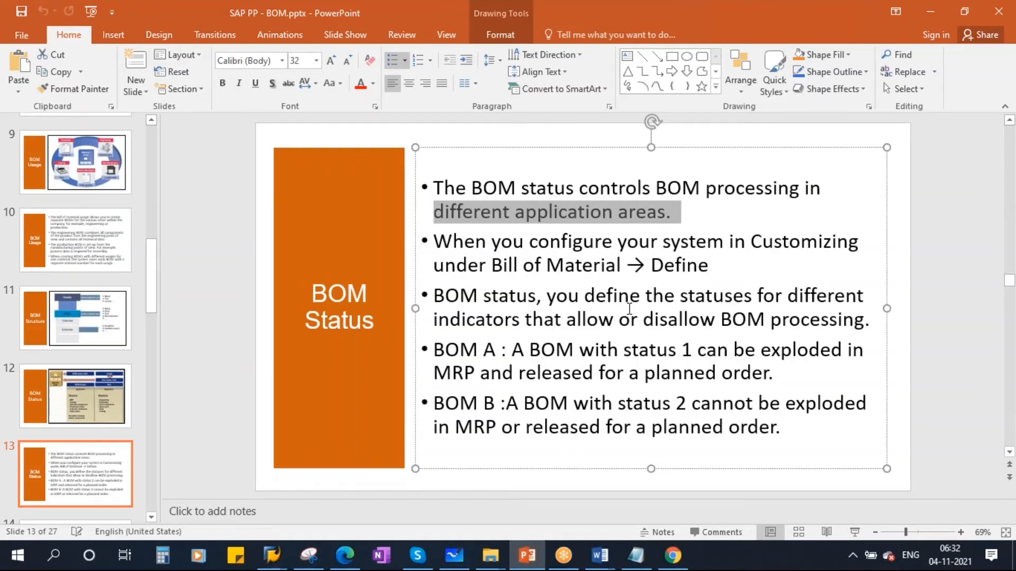
Go back to the change material BOM window in SAP, examine the BOM status list's indicators and close the list
{"action": "mouse_move", "coordinate": [271, 556]}
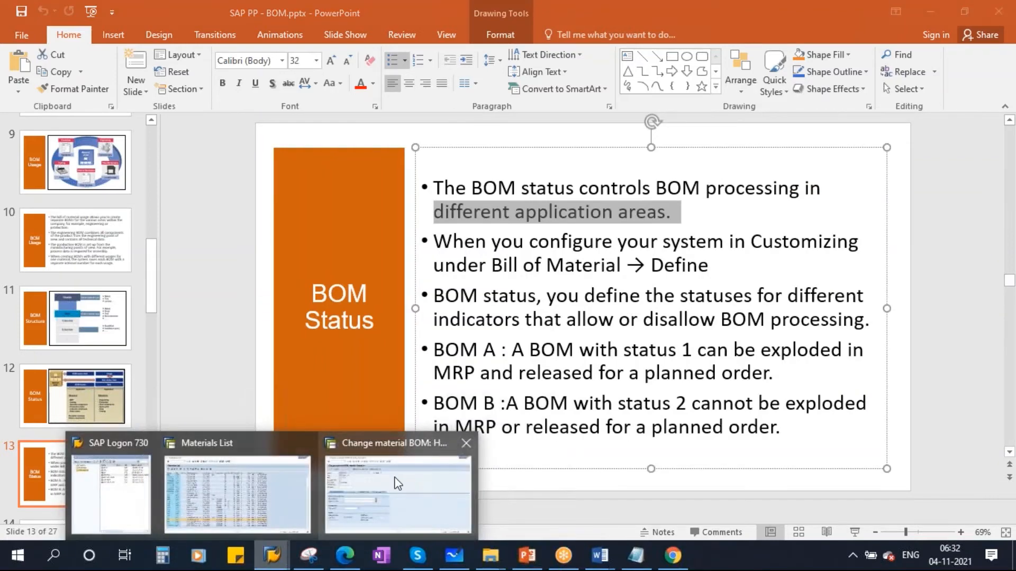
{"action": "left_click", "coordinate": [397, 484]}
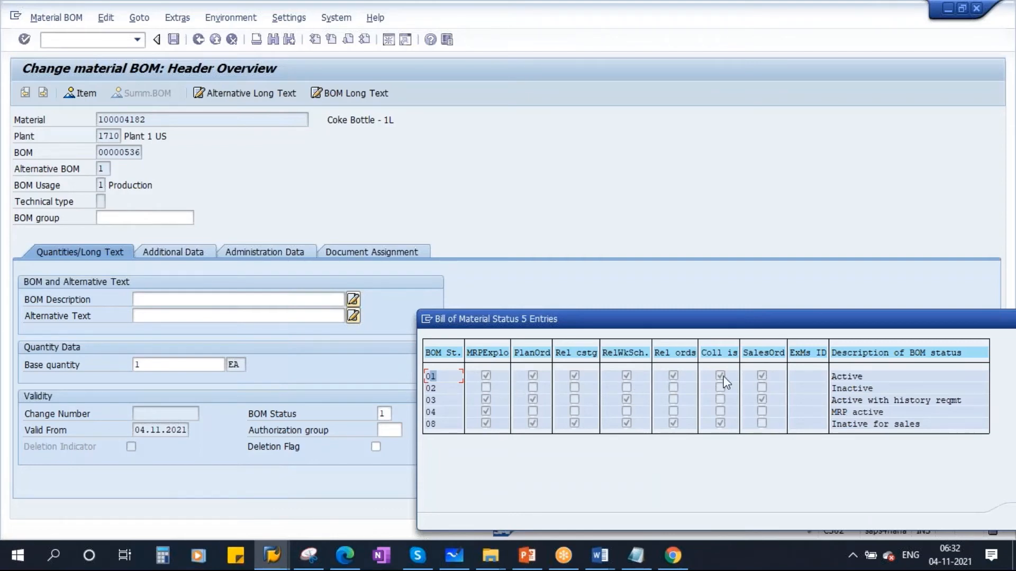
{"action": "left_click_drag", "start_coordinate": [535, 322], "coordinate": [267, 323]}
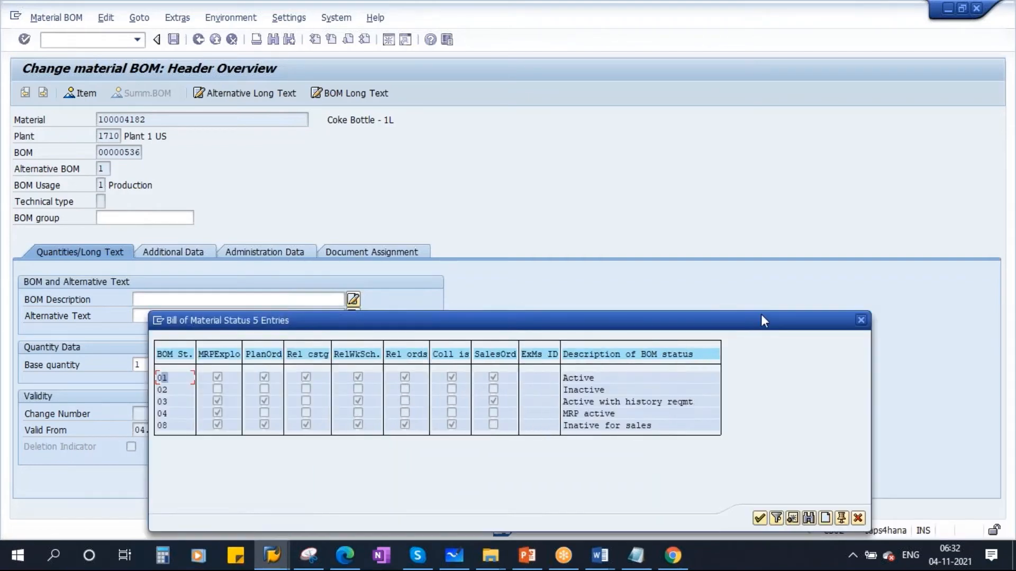
{"action": "left_click", "coordinate": [858, 320]}
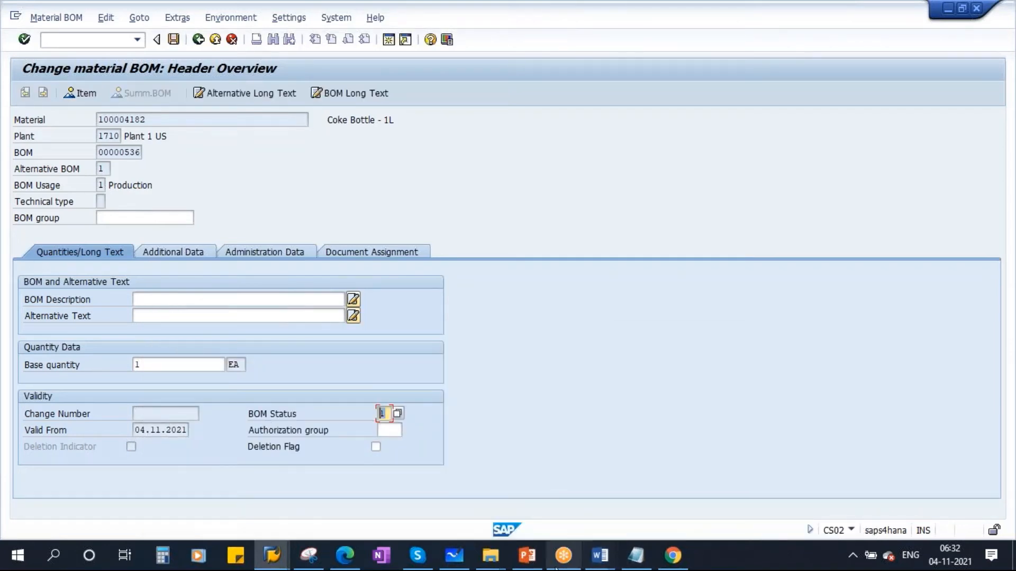
Show BOM Structure slide 11 in PowerPoint, then return to the BOM header overview in SAP
{"action": "left_click", "coordinate": [527, 555]}
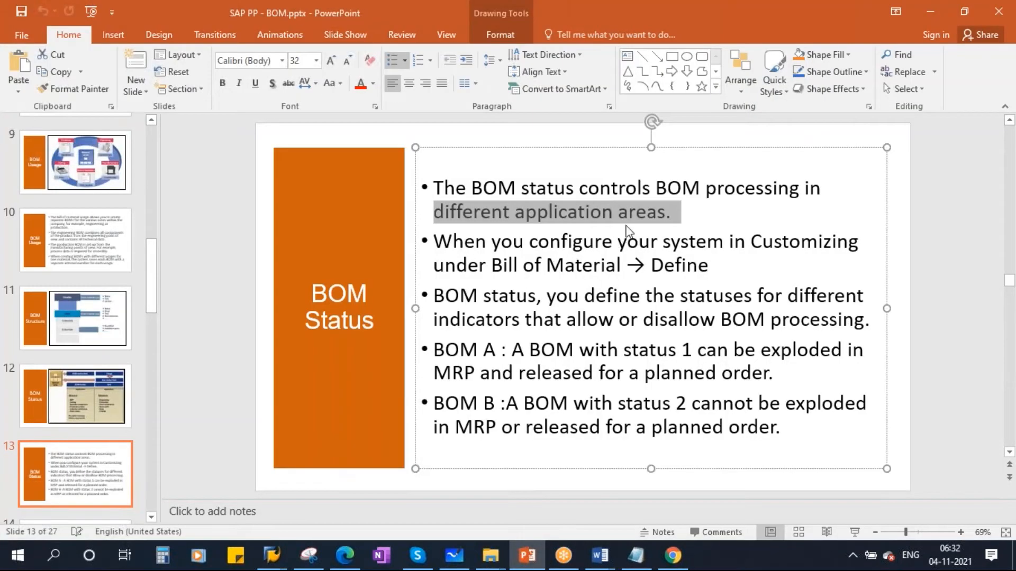
{"action": "left_click", "coordinate": [69, 317]}
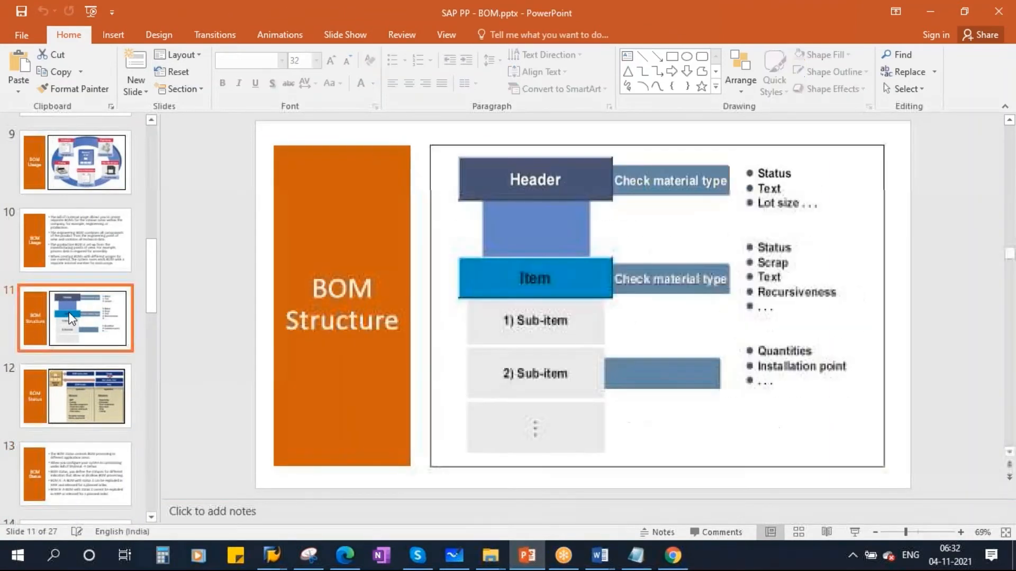
{"action": "left_click", "coordinate": [272, 555]}
{"action": "left_click", "coordinate": [389, 486]}
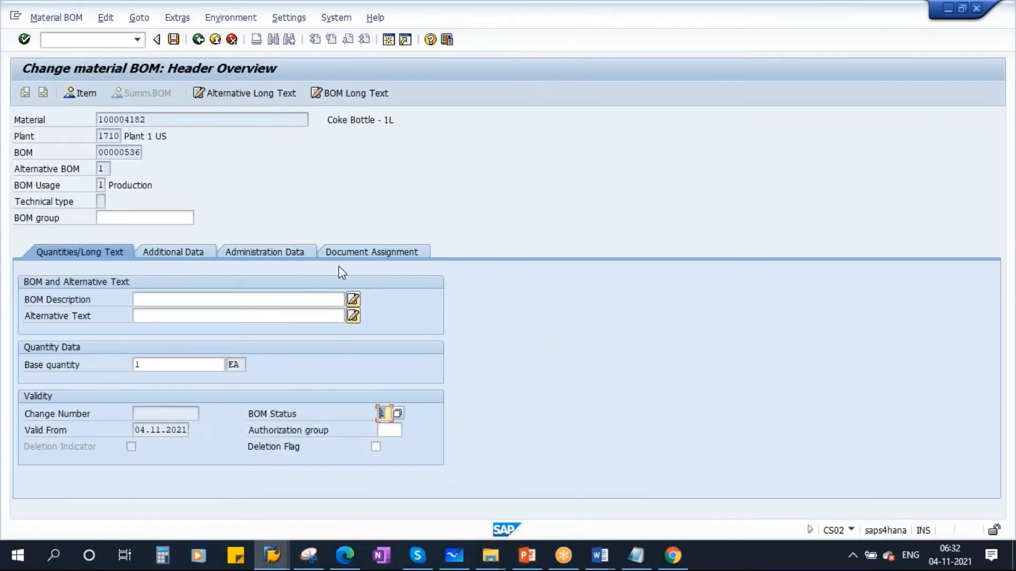
Examine the base quantity in the BOM header, then open the item overview and look at component 6960
{"action": "left_click", "coordinate": [158, 364]}
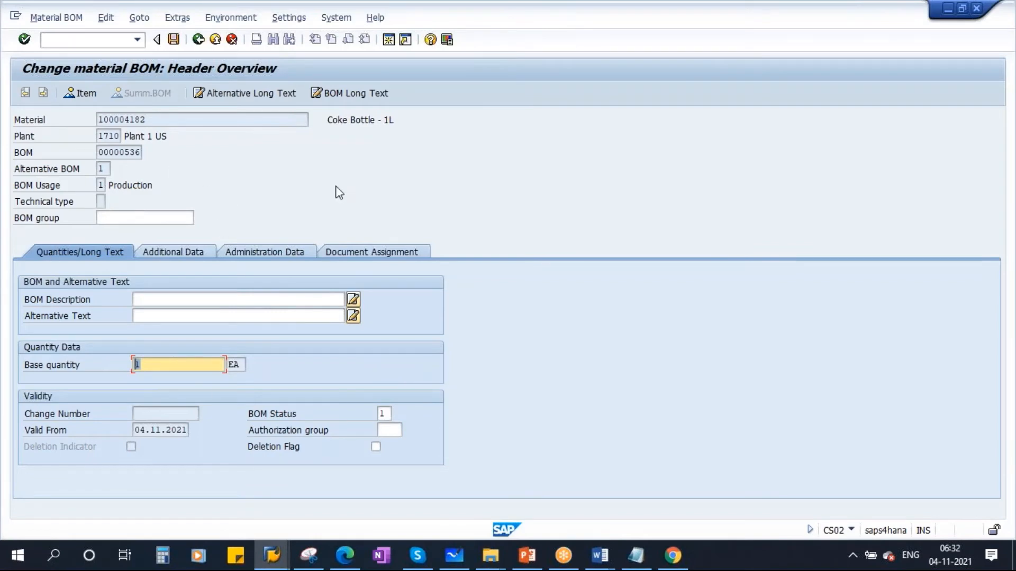
{"action": "left_click", "coordinate": [87, 95]}
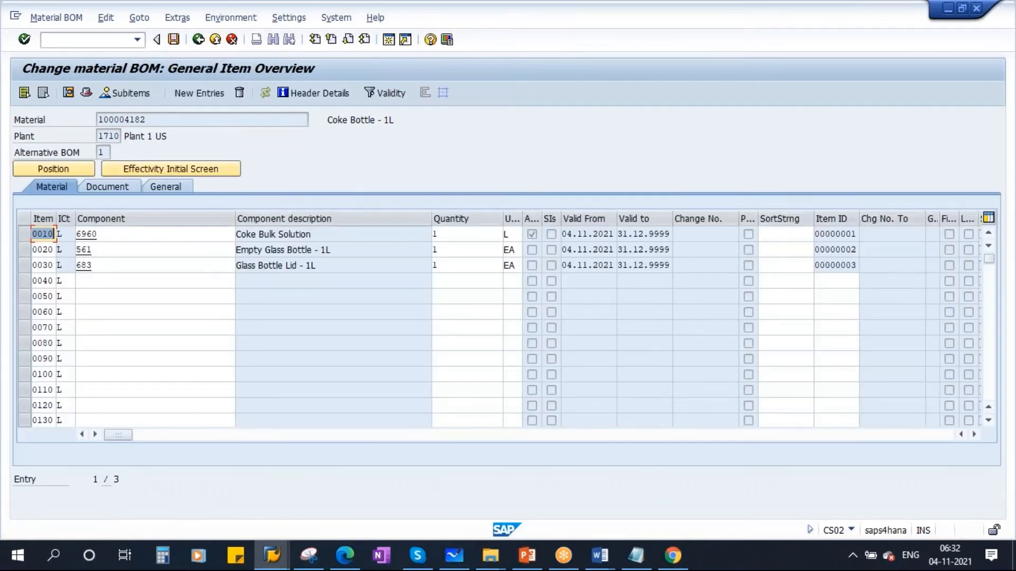
{"action": "double_click", "coordinate": [113, 237]}
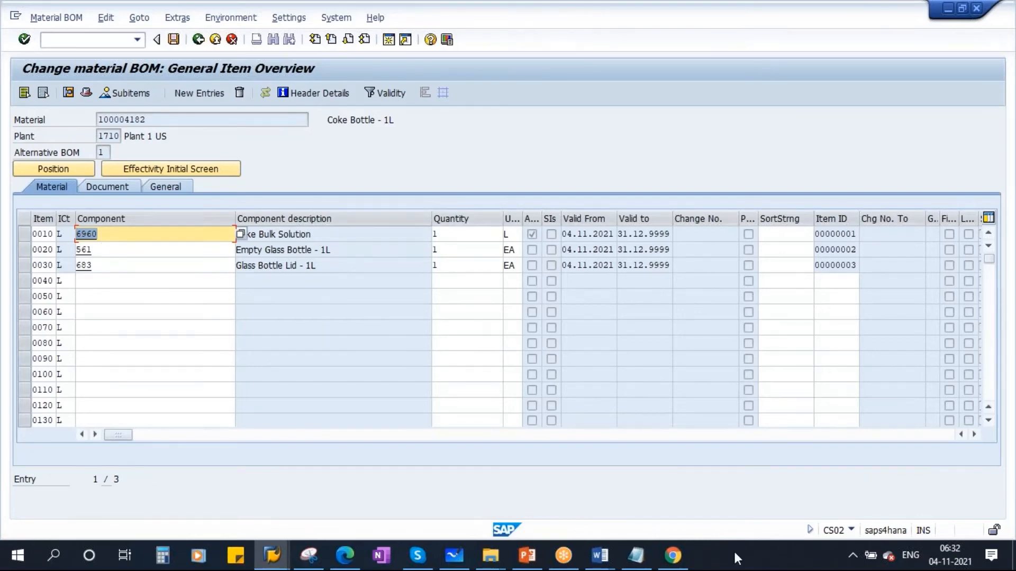
Switch to Notepad, replace the transaction code notes below "BOM status:" with the lines "Header Data" and "Item Data", and minimize it
{"action": "left_click", "coordinate": [527, 555]}
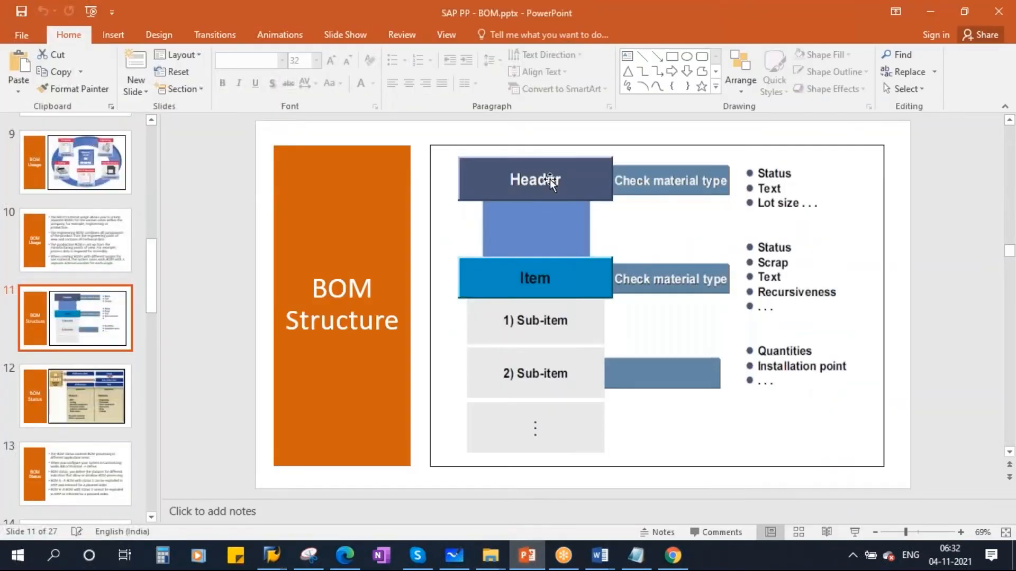
{"action": "left_click", "coordinate": [651, 560]}
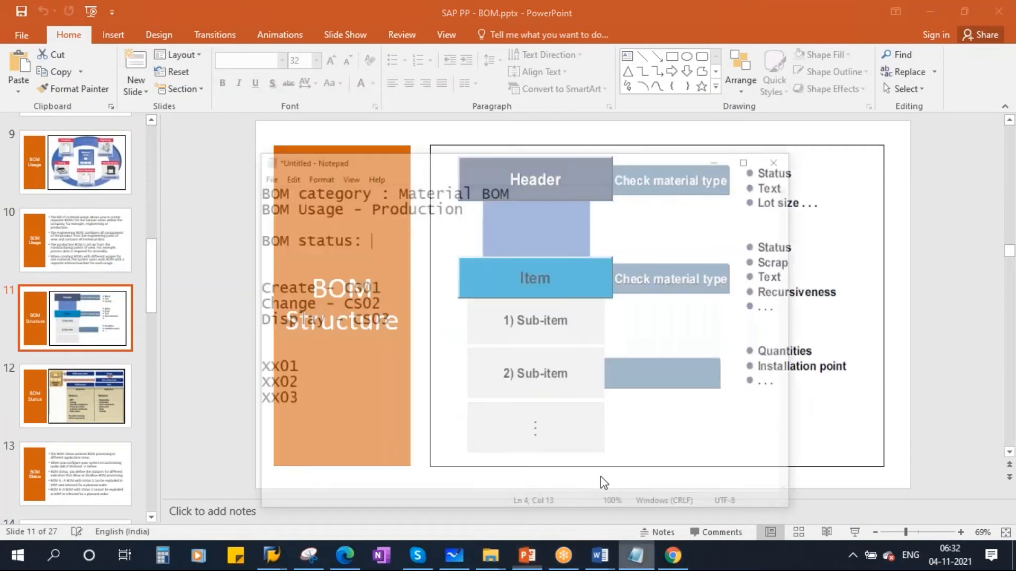
{"action": "left_click_drag", "start_coordinate": [290, 367], "coordinate": [199, 219]}
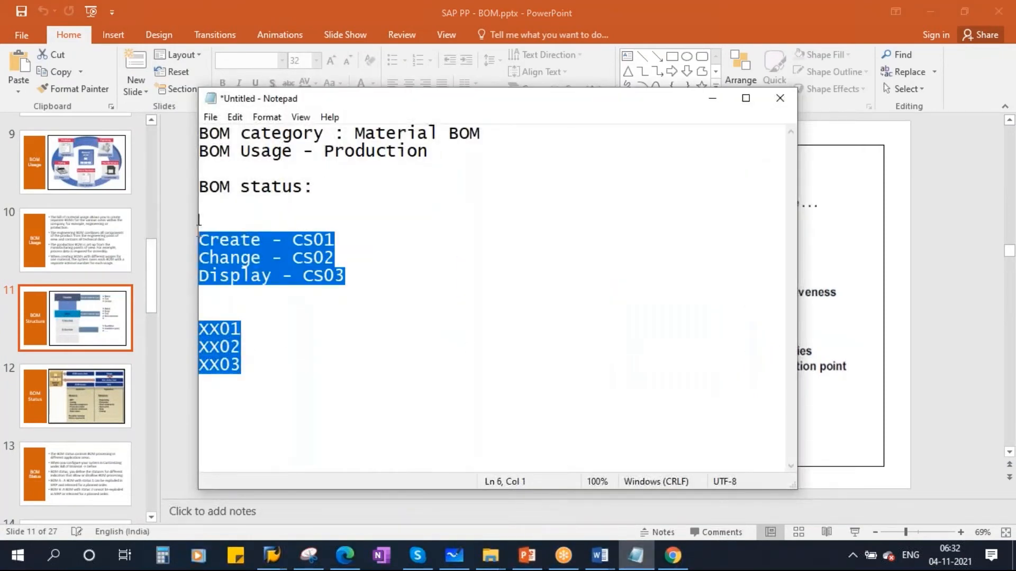
{"action": "key", "text": "Delete"}
{"action": "key", "text": "Return"}
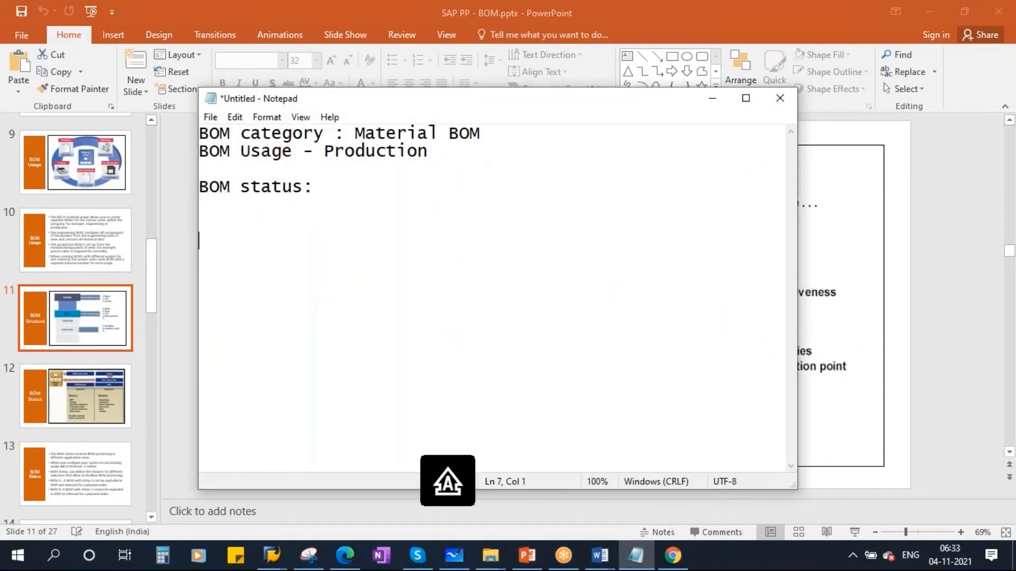
{"action": "type", "text": "Header Data"}
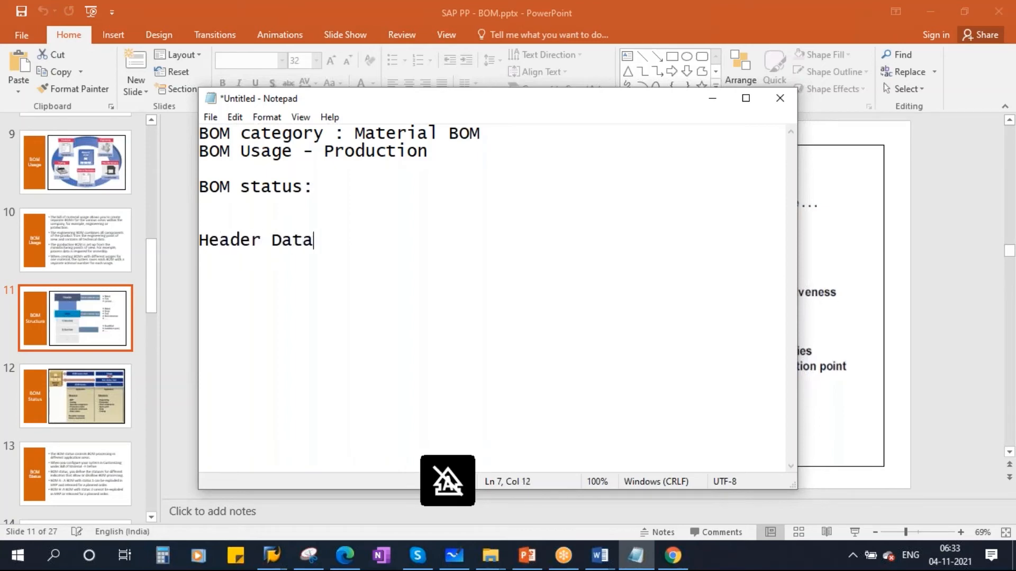
{"action": "key", "text": "Return"}
{"action": "type", "text": "Item Data"}
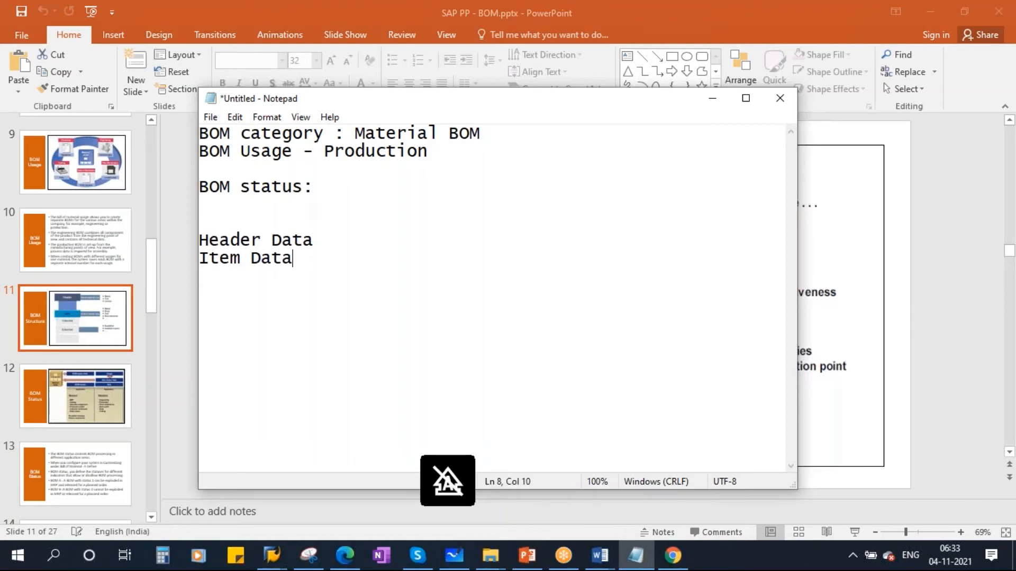
{"action": "left_click", "coordinate": [712, 98]}
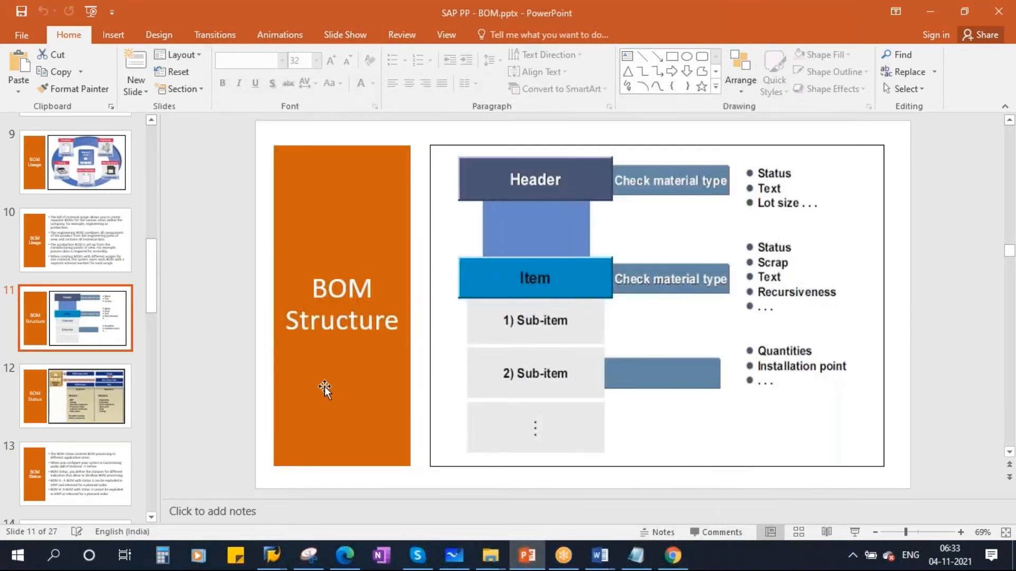
Return to the BOM in SAP, open the details of item 0010 and view its status, administration and document assignment data
{"action": "left_click", "coordinate": [271, 556]}
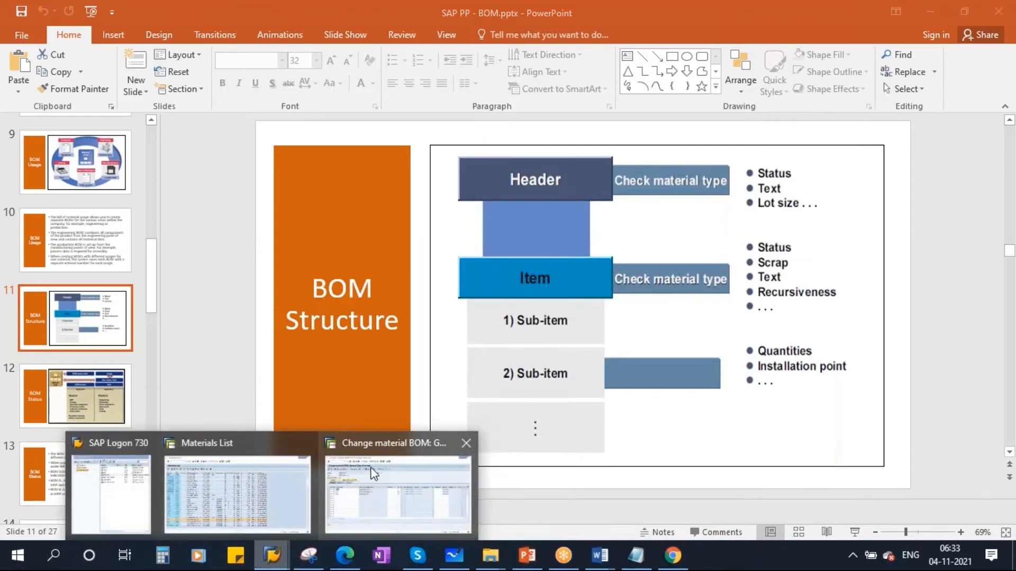
{"action": "left_click", "coordinate": [371, 471]}
{"action": "left_click", "coordinate": [24, 233]}
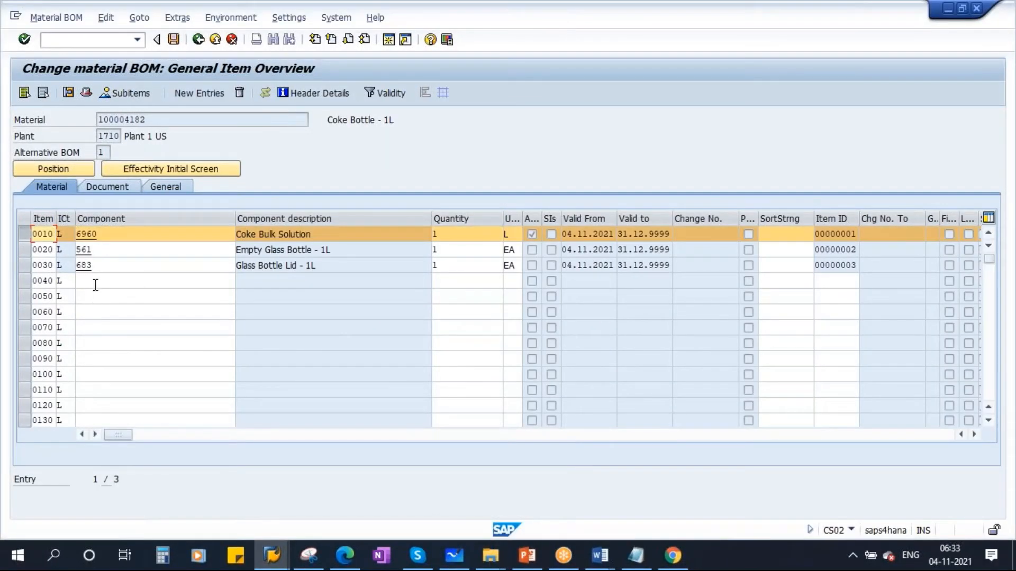
{"action": "left_click", "coordinate": [68, 92]}
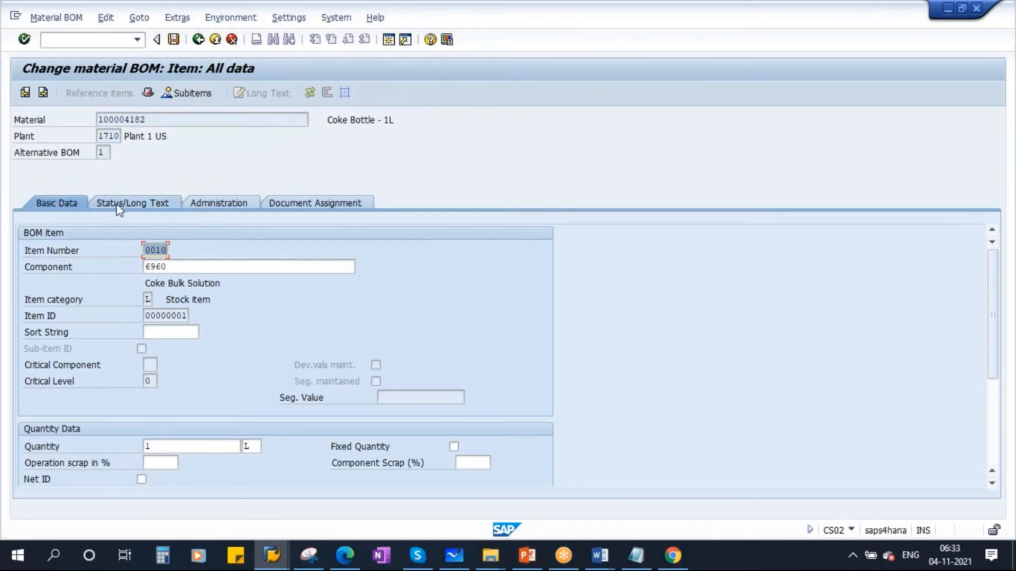
{"action": "left_click", "coordinate": [146, 204]}
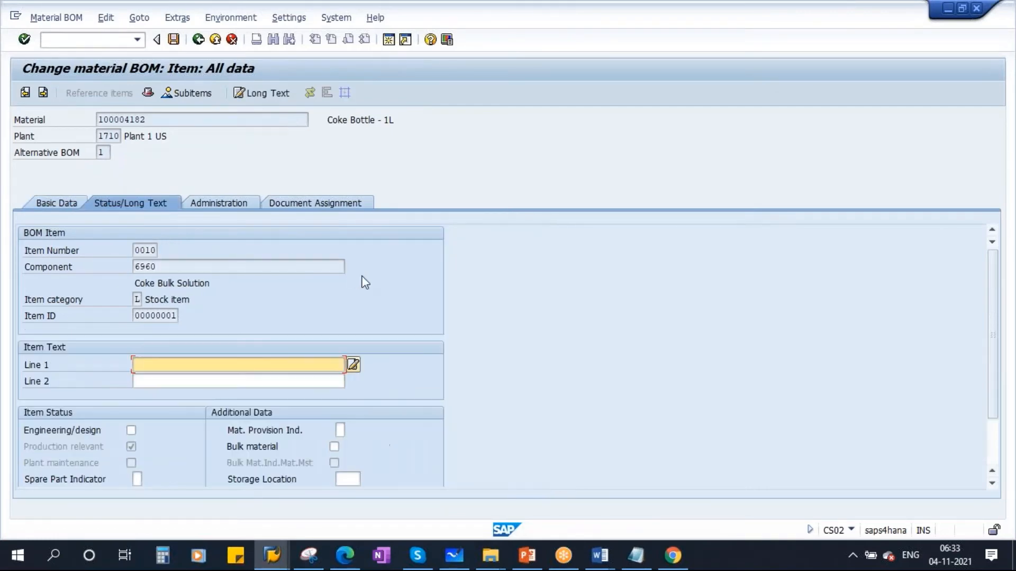
{"action": "left_click", "coordinate": [242, 209]}
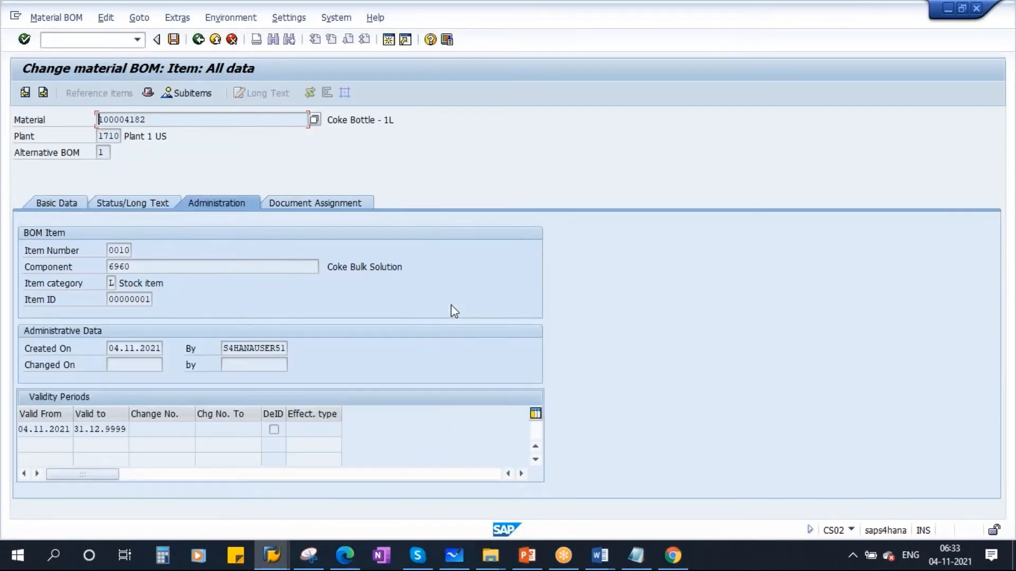
{"action": "left_click", "coordinate": [313, 203]}
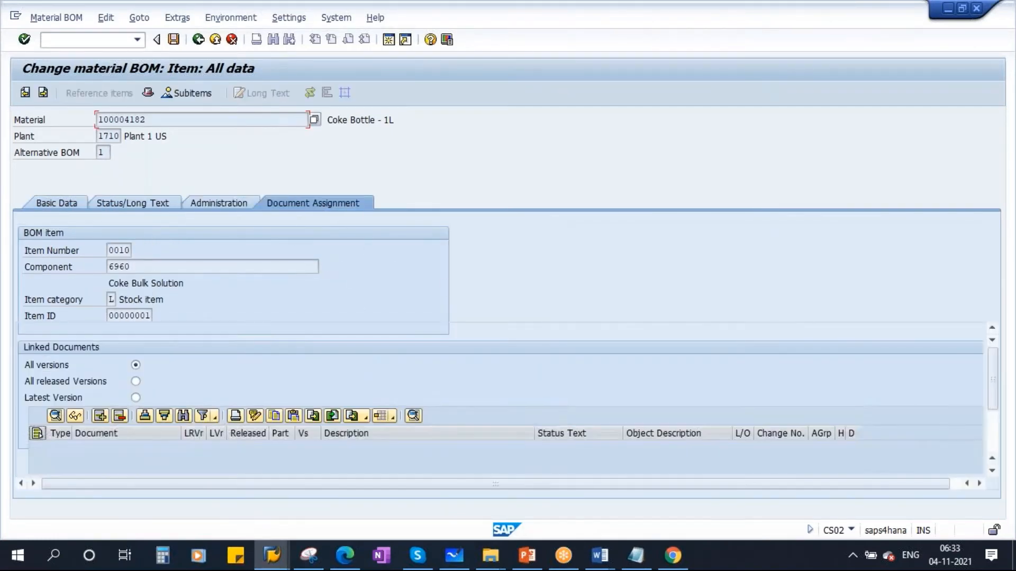
Examine the basic data of item 0010, including component, item category, quantity, unit, component scrap and operation scrap
{"action": "left_click", "coordinate": [64, 204]}
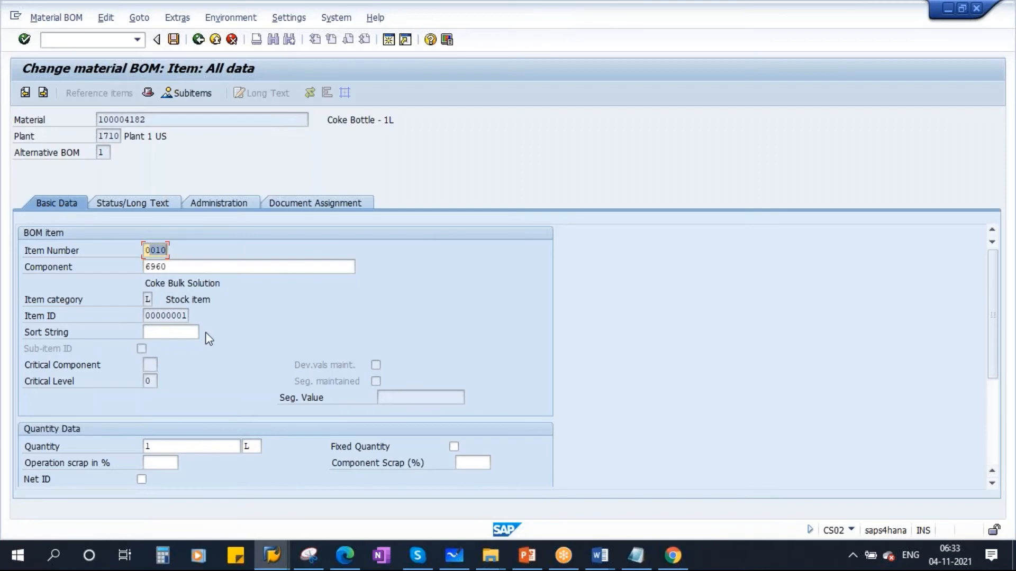
{"action": "key", "text": "Tab"}
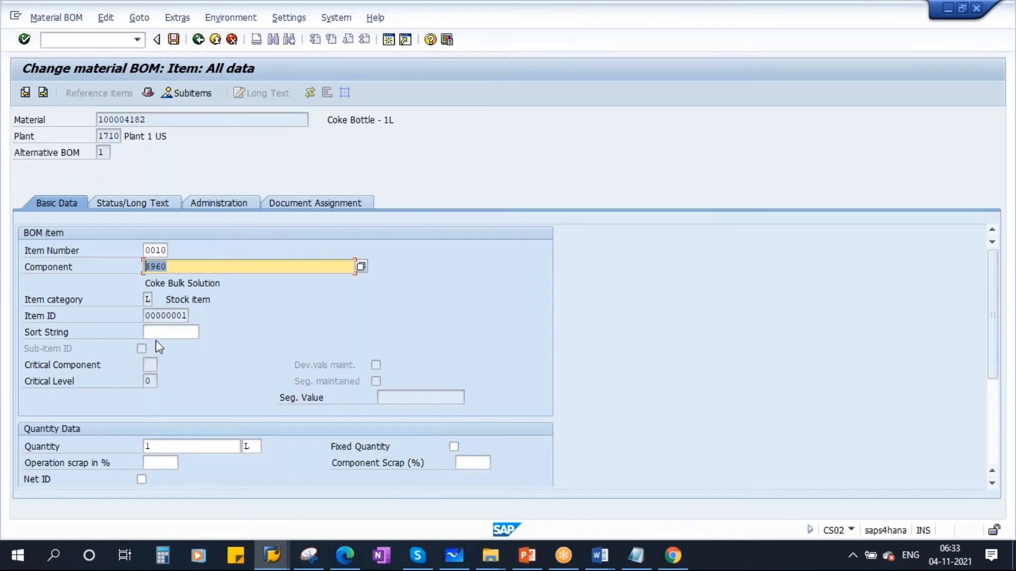
{"action": "left_click", "coordinate": [148, 299]}
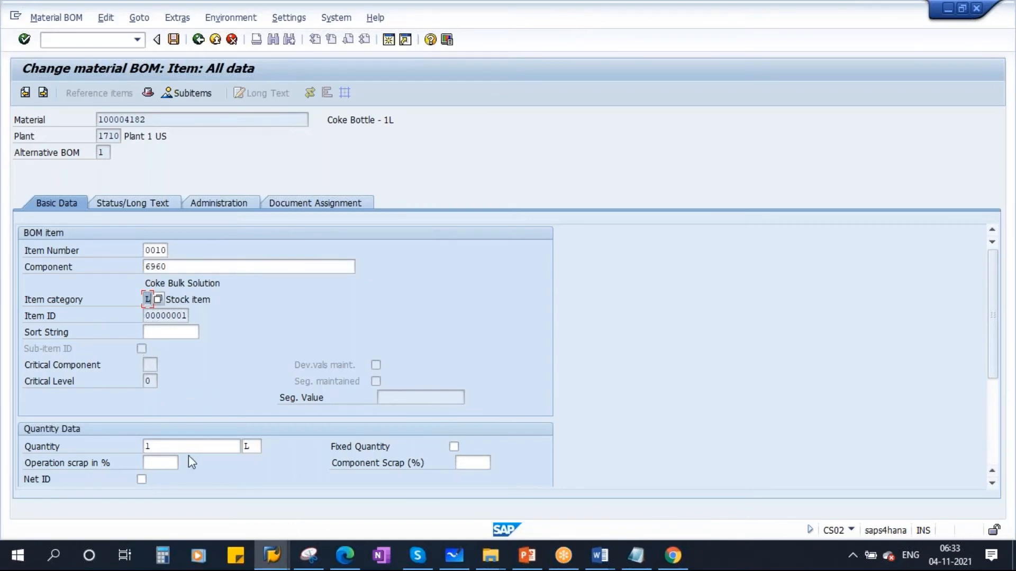
{"action": "left_click", "coordinate": [173, 449]}
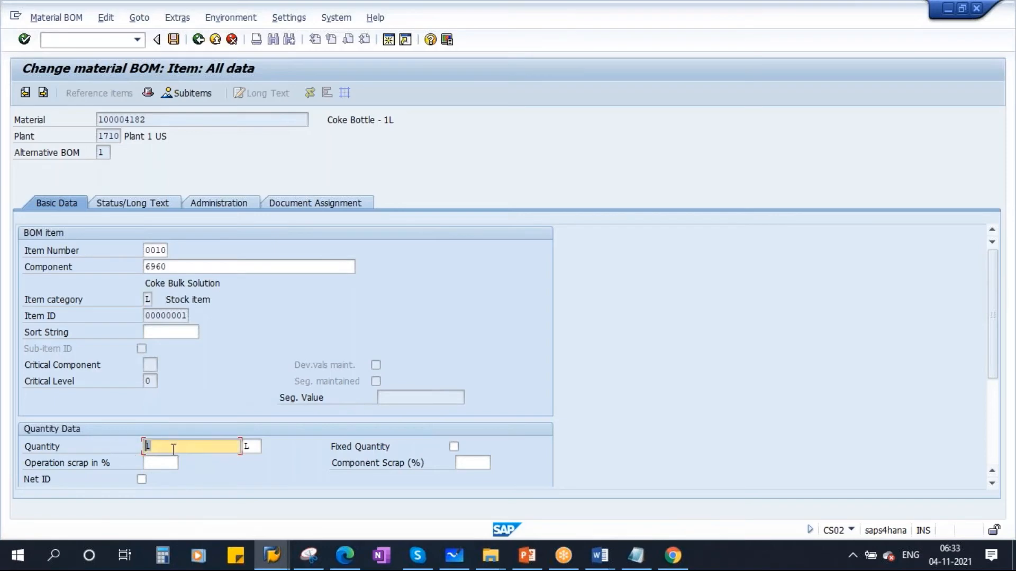
{"action": "left_click", "coordinate": [257, 446]}
{"action": "scroll", "coordinate": [665, 429], "scroll_direction": "down", "scroll_amount": 3}
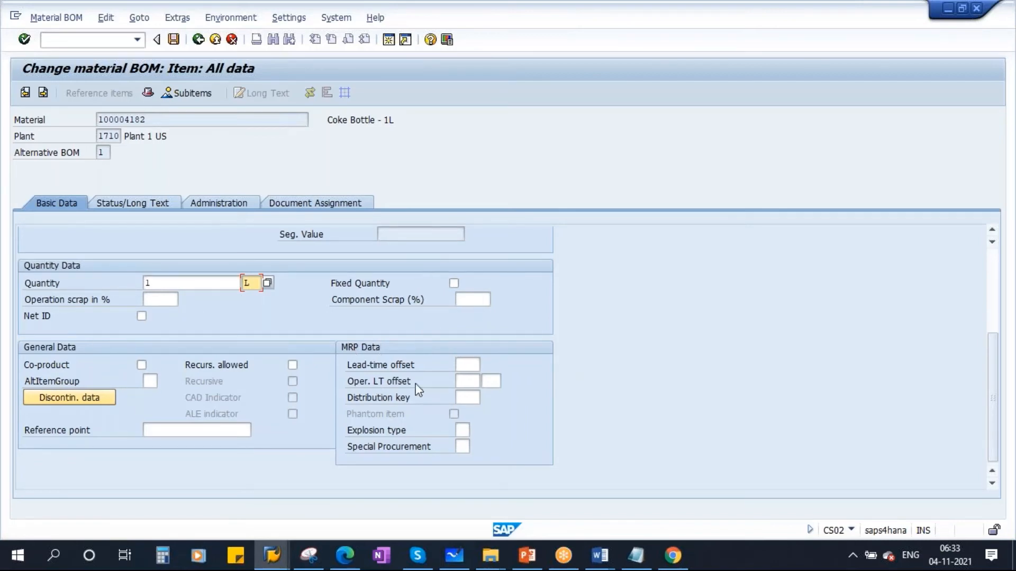
{"action": "left_click", "coordinate": [479, 299]}
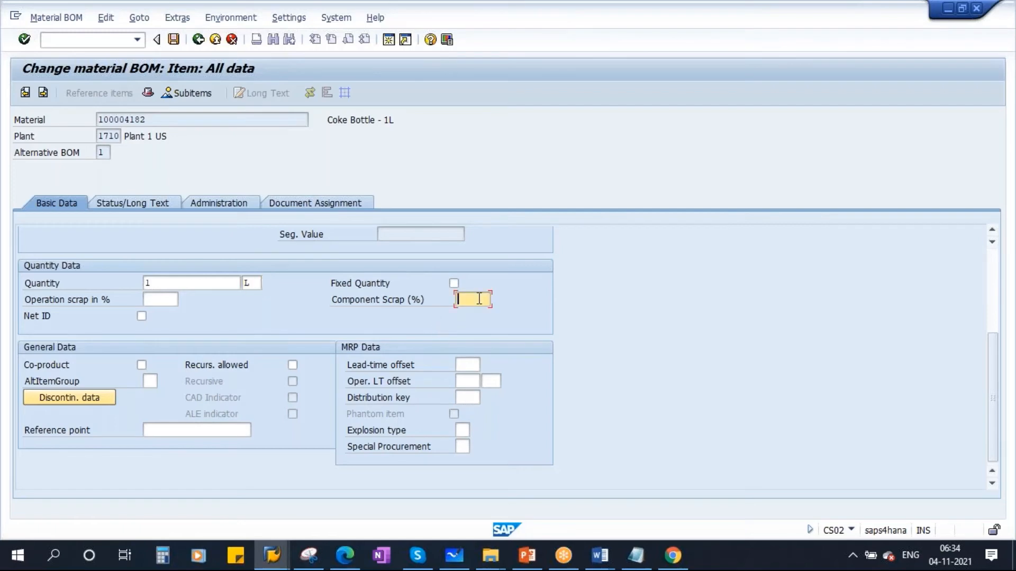
{"action": "left_click", "coordinate": [157, 300]}
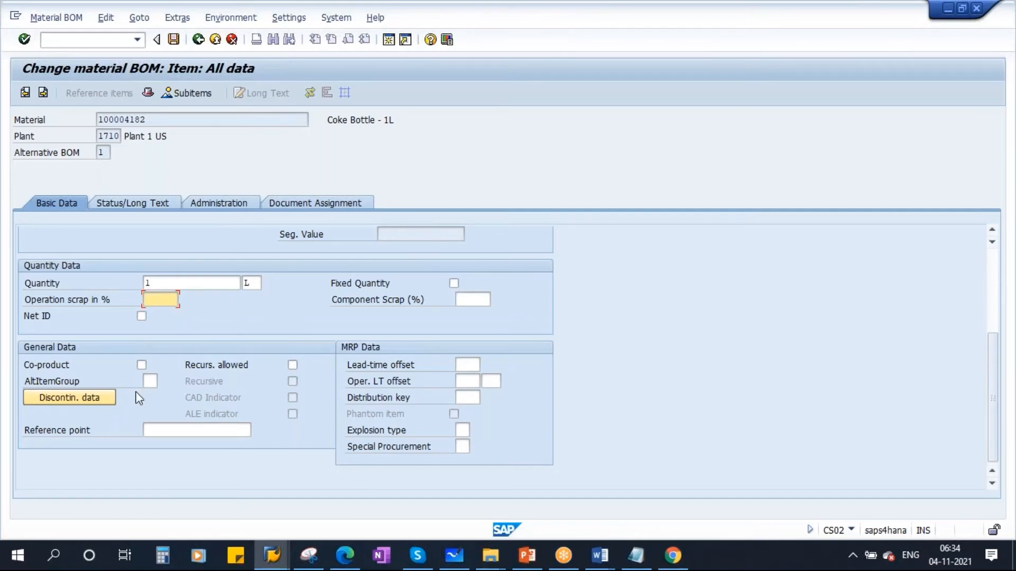
{"action": "scroll", "coordinate": [563, 434], "scroll_direction": "up", "scroll_amount": 5}
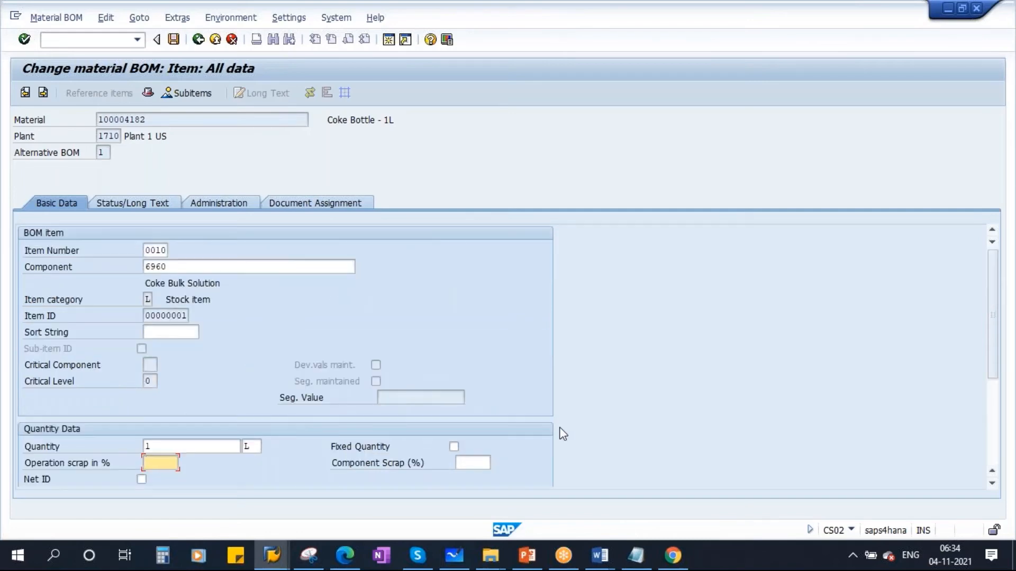
Switch to PowerPoint and present BOM Status slide 12 full screen
{"action": "left_click", "coordinate": [527, 556]}
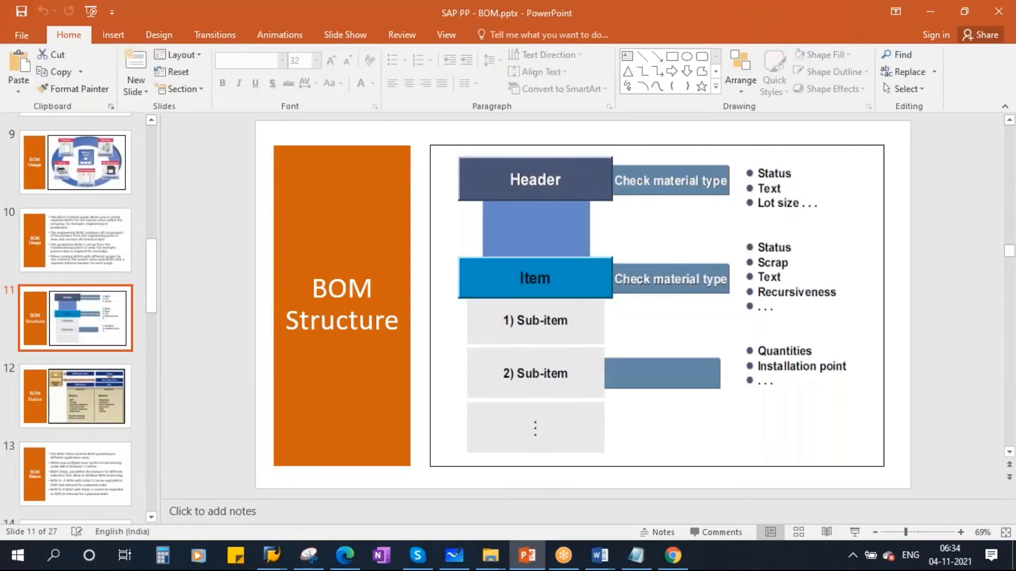
{"action": "left_click", "coordinate": [73, 385]}
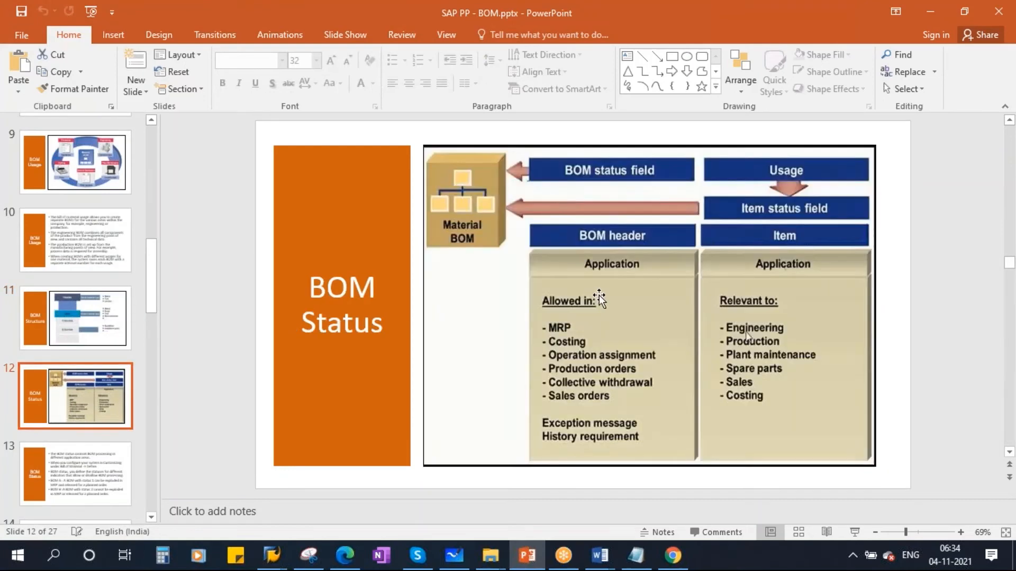
{"action": "left_click", "coordinate": [852, 534]}
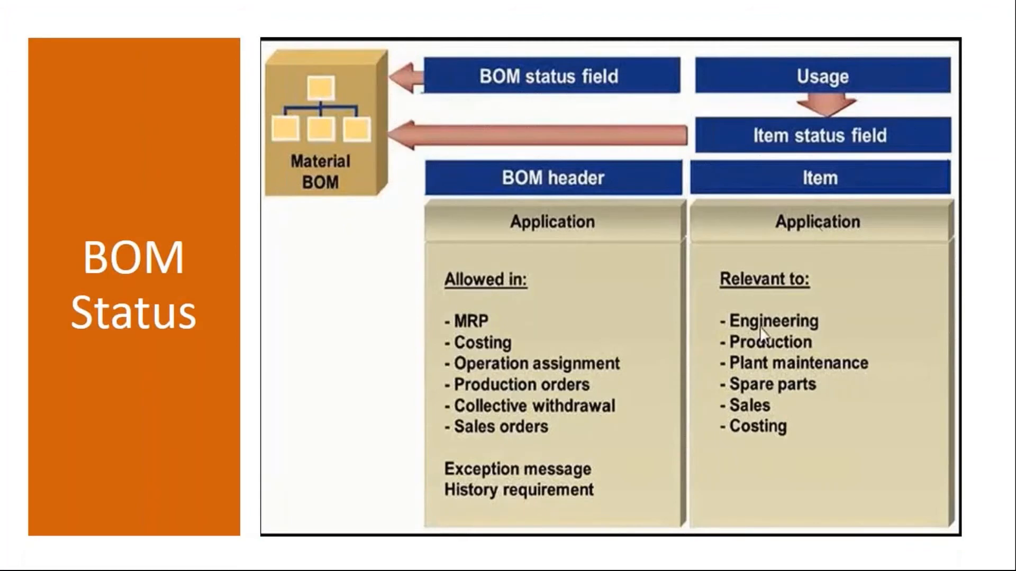
Mark the BOM header and Item application lists with freehand ink, then erase all ink and end the slide show
{"action": "left_click_drag", "start_coordinate": [481, 176], "coordinate": [643, 143]}
{"action": "mouse_move", "coordinate": [448, 260]}
{"action": "left_mouse_down"}
{"action": "mouse_move", "coordinate": [423, 451]}
{"action": "mouse_move", "coordinate": [632, 312]}
{"action": "mouse_move", "coordinate": [374, 384]}
{"action": "mouse_move", "coordinate": [629, 460]}
{"action": "mouse_move", "coordinate": [473, 233]}
{"action": "mouse_move", "coordinate": [418, 242]}
{"action": "left_mouse_up"}
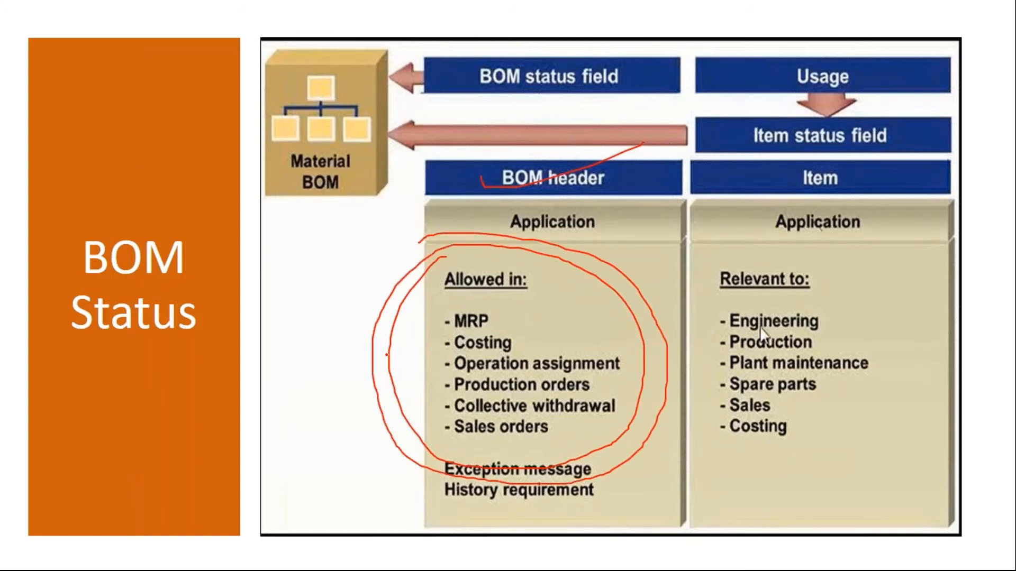
{"action": "left_click_drag", "start_coordinate": [488, 174], "coordinate": [614, 157]}
{"action": "mouse_move", "coordinate": [793, 180]}
{"action": "left_mouse_down"}
{"action": "mouse_move", "coordinate": [693, 317]}
{"action": "mouse_move", "coordinate": [868, 466]}
{"action": "mouse_move", "coordinate": [904, 197]}
{"action": "mouse_move", "coordinate": [684, 413]}
{"action": "mouse_move", "coordinate": [852, 465]}
{"action": "mouse_move", "coordinate": [832, 186]}
{"action": "left_mouse_up"}
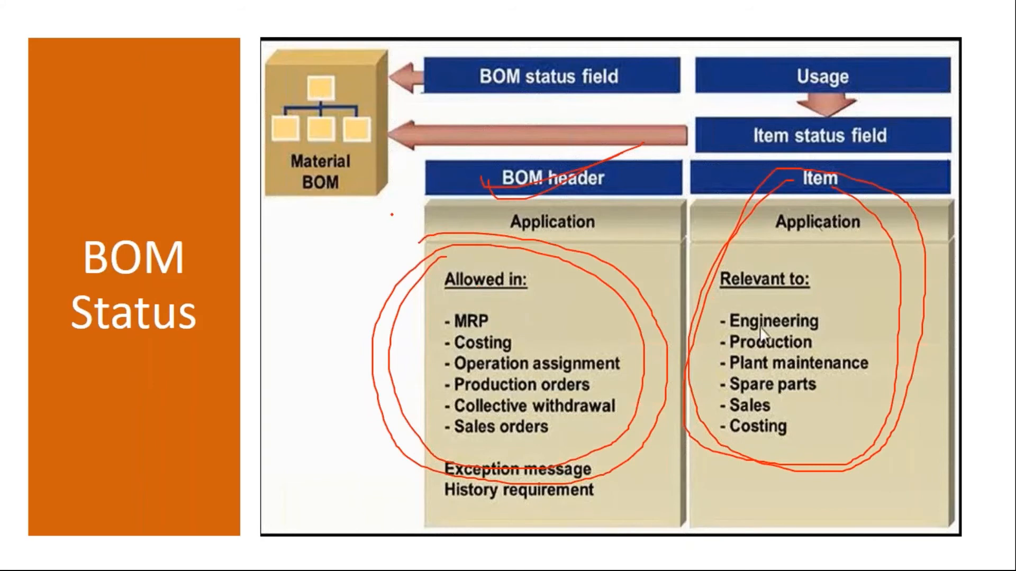
{"action": "left_click_drag", "start_coordinate": [392, 215], "coordinate": [500, 181]}
{"action": "left_click_drag", "start_coordinate": [715, 238], "coordinate": [802, 206]}
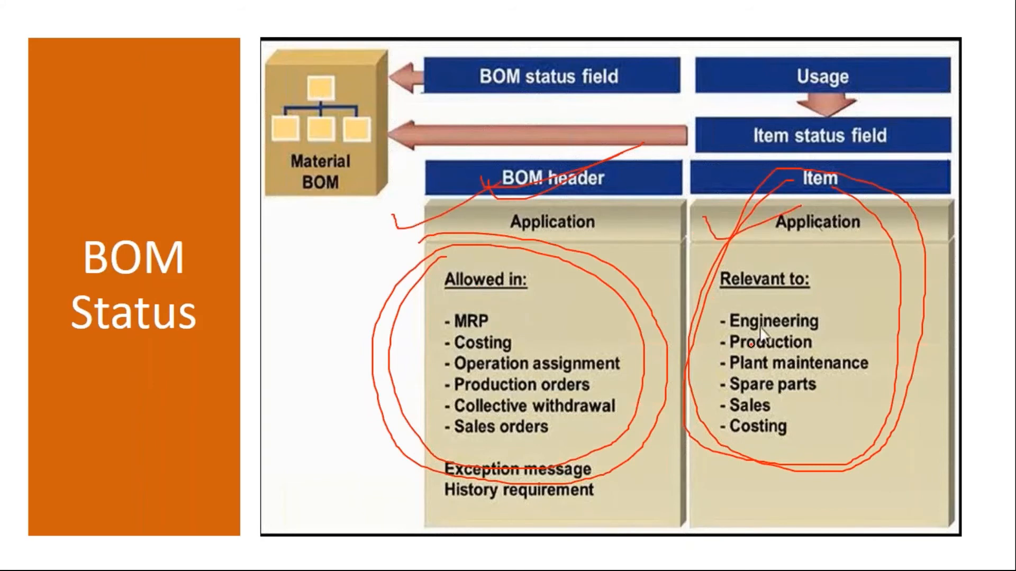
{"action": "key", "text": "e"}
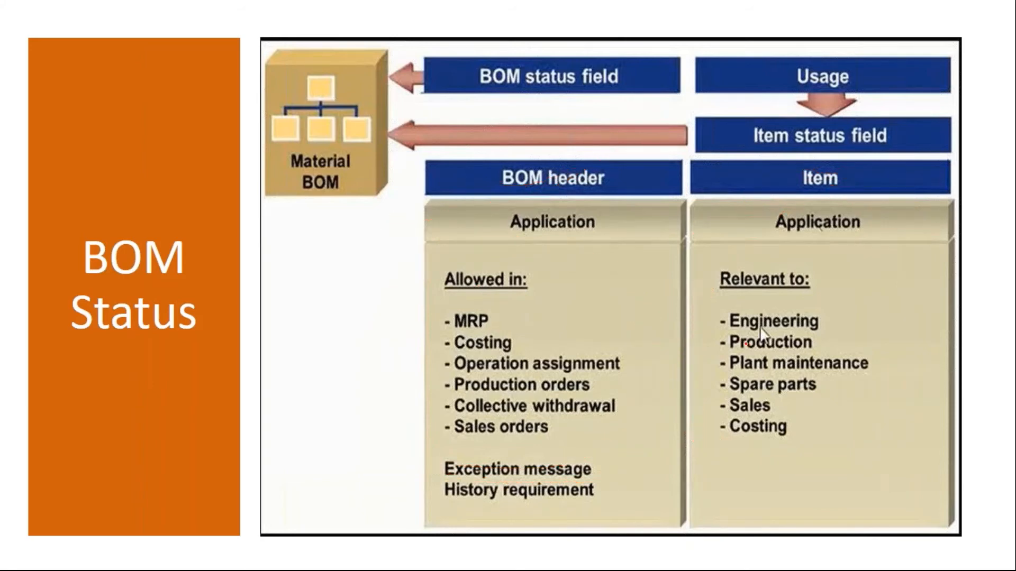
{"action": "key", "text": "Escape"}
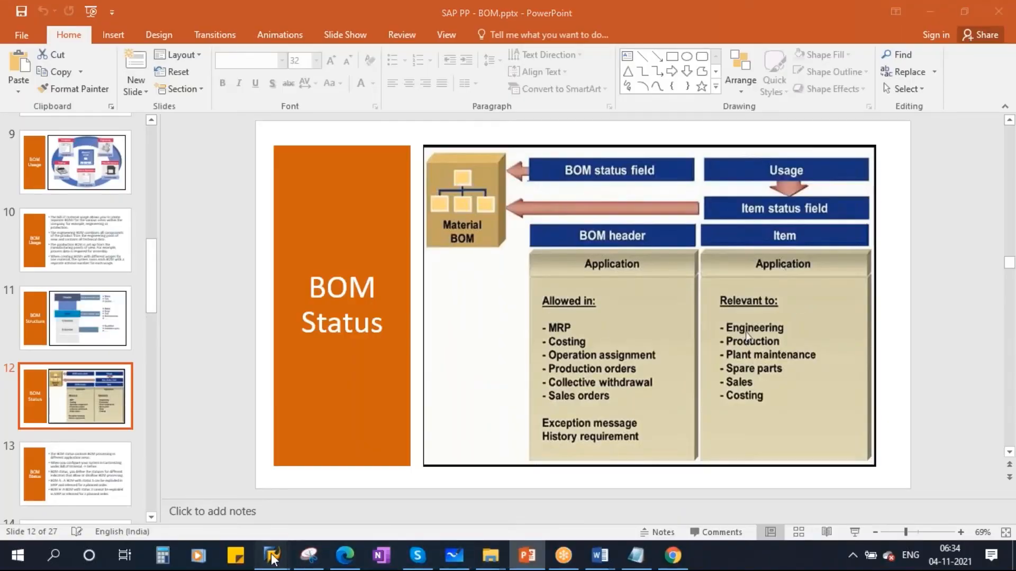
Return to item 0010 in SAP and examine its item status indicators down to costing relevancy
{"action": "mouse_move", "coordinate": [272, 559]}
{"action": "left_click", "coordinate": [357, 481]}
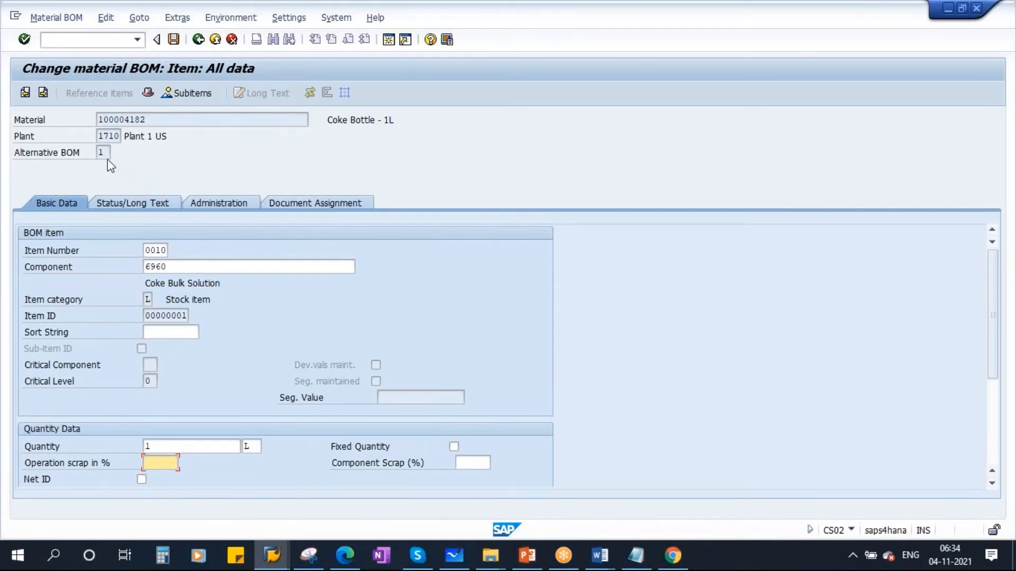
{"action": "left_click", "coordinate": [140, 207]}
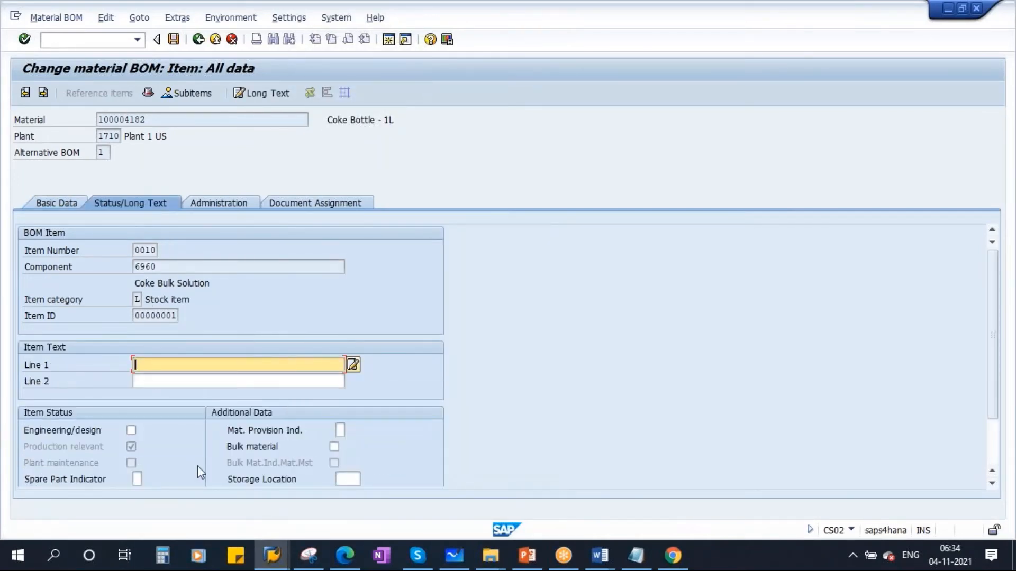
{"action": "scroll", "coordinate": [243, 450], "scroll_direction": "down", "scroll_amount": 3}
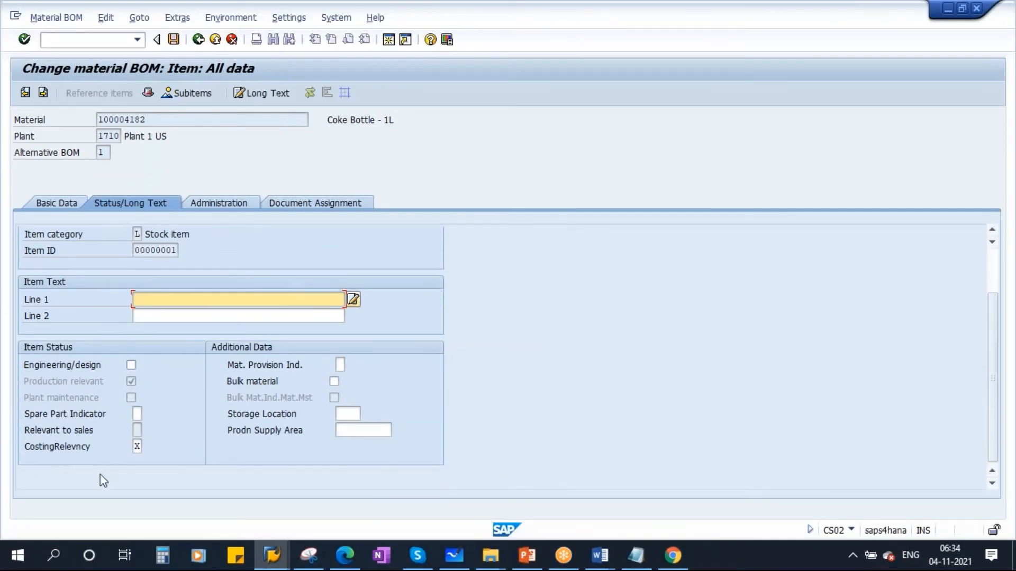
Examine item 0010's costing relevancy, return to the item overview, and check item 0030's component and quantity
{"action": "left_click", "coordinate": [136, 448]}
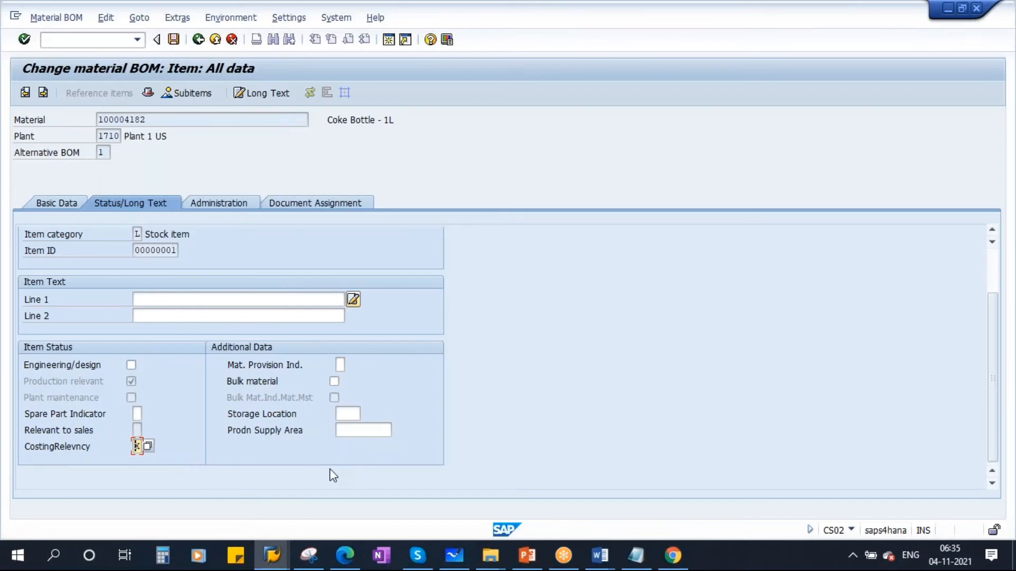
{"action": "left_click", "coordinate": [198, 40]}
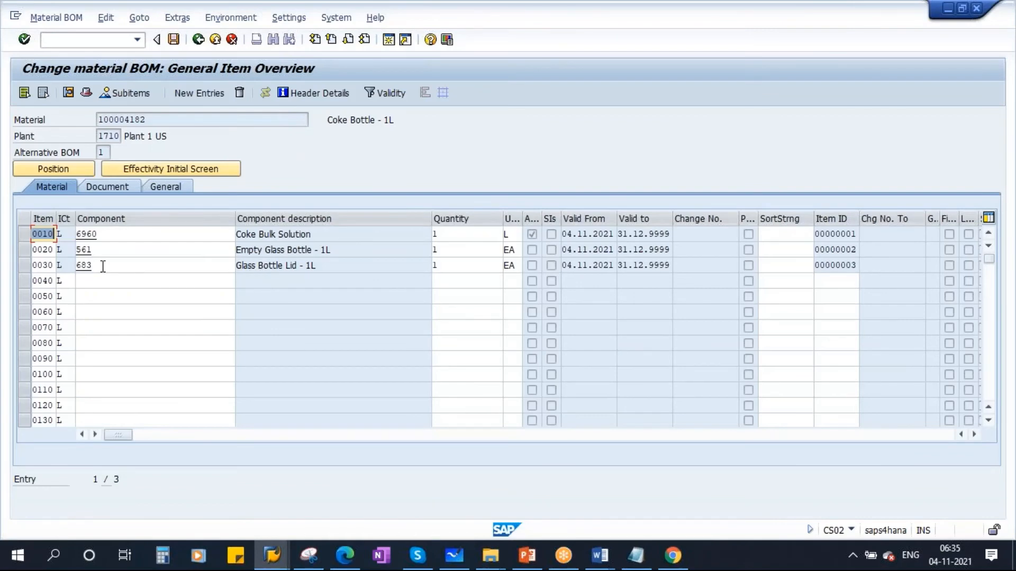
{"action": "left_click", "coordinate": [90, 266]}
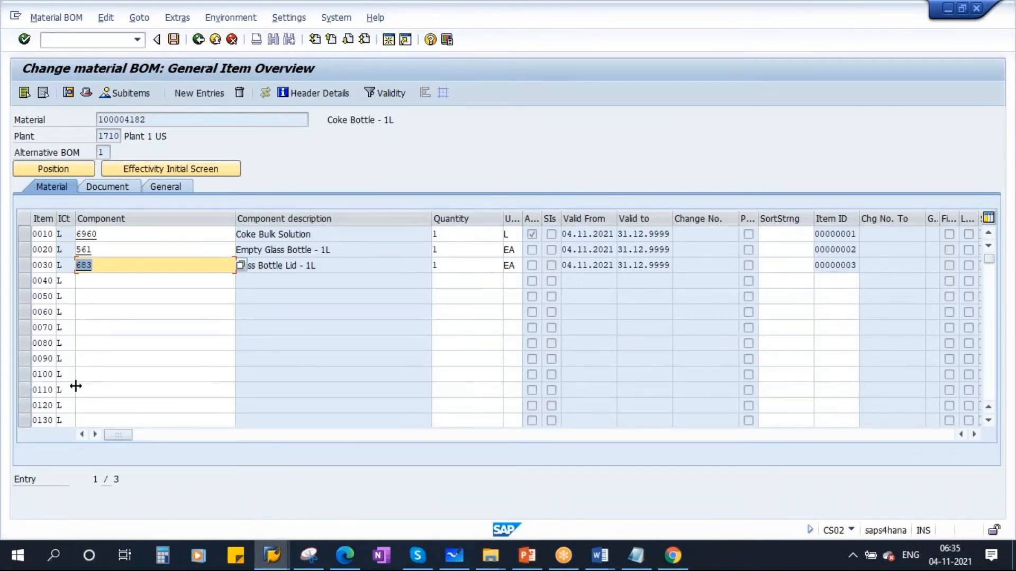
{"action": "left_click", "coordinate": [449, 266]}
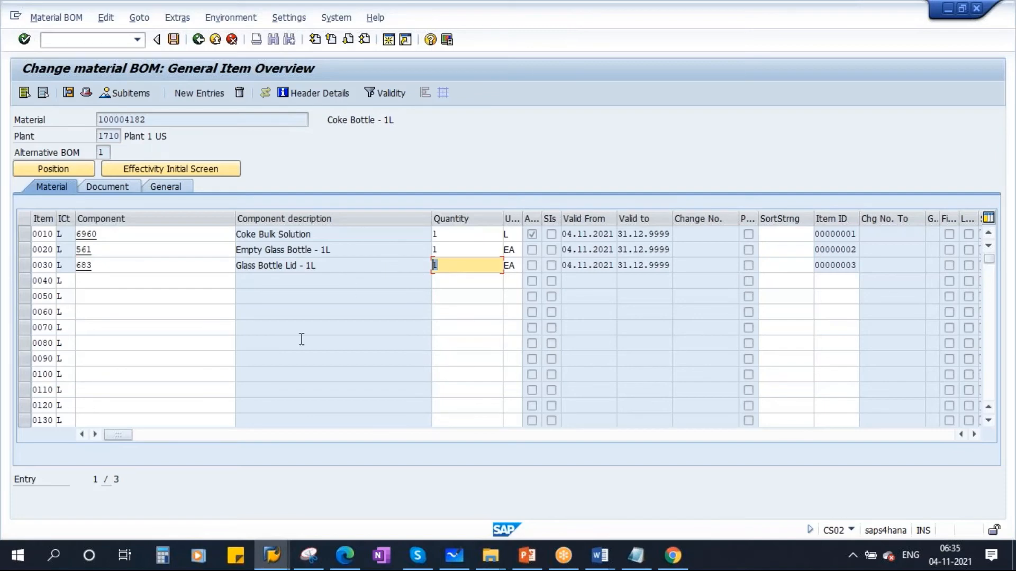
{"action": "left_click", "coordinate": [112, 264]}
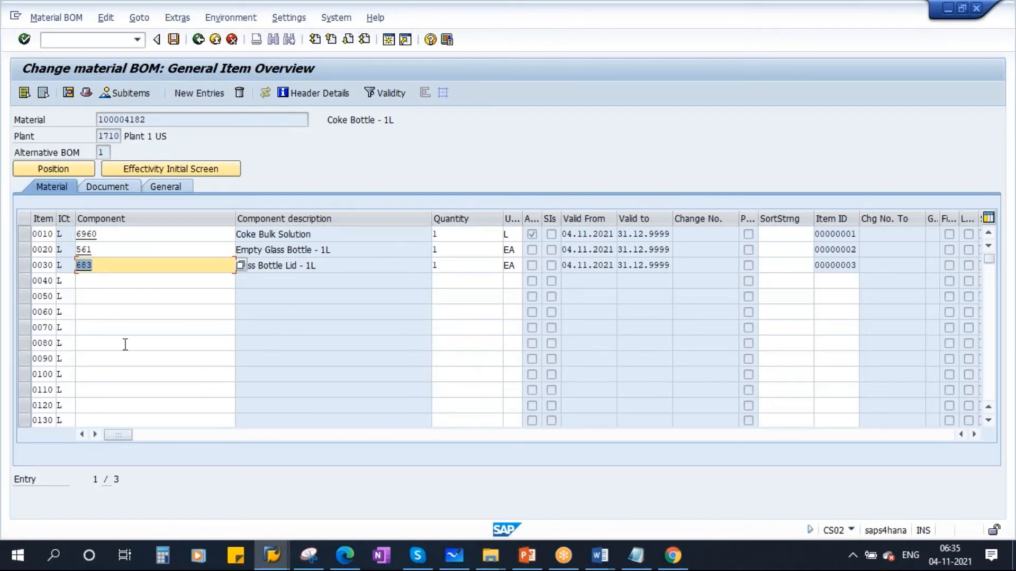
Open item 0030's details, examine its costing relevancy, item status and basic data, and return to the item overview
{"action": "left_click", "coordinate": [24, 265]}
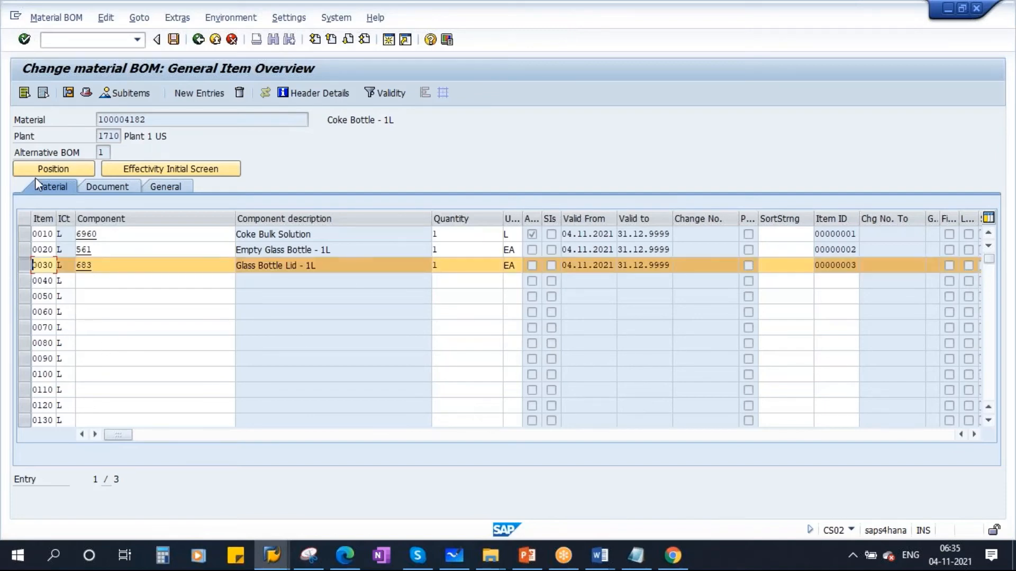
{"action": "left_click", "coordinate": [68, 93]}
{"action": "scroll", "coordinate": [120, 294], "scroll_direction": "down", "scroll_amount": 2}
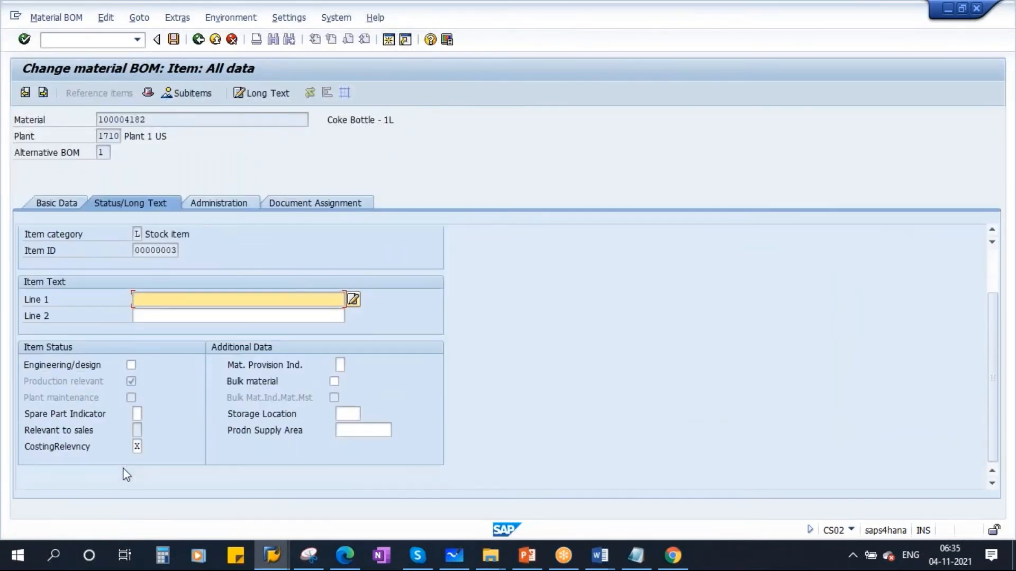
{"action": "left_click", "coordinate": [136, 447]}
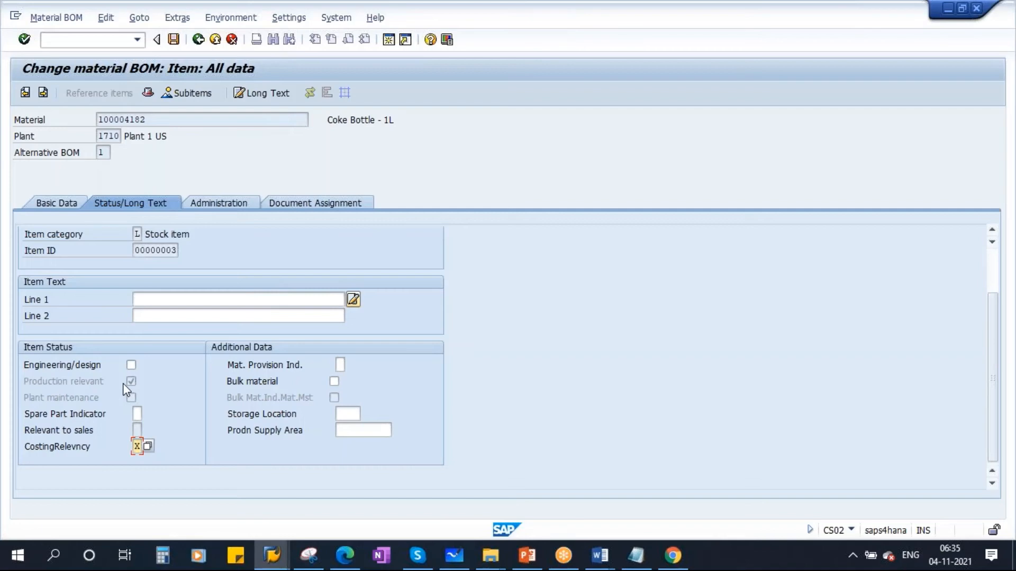
{"action": "scroll", "coordinate": [123, 383], "scroll_direction": "up", "scroll_amount": 2}
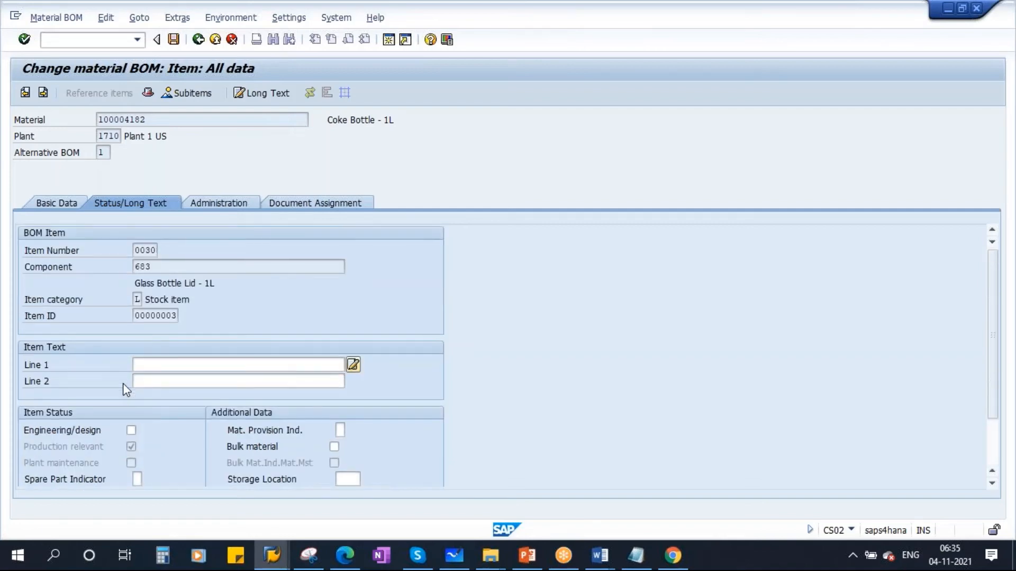
{"action": "left_click", "coordinate": [62, 200]}
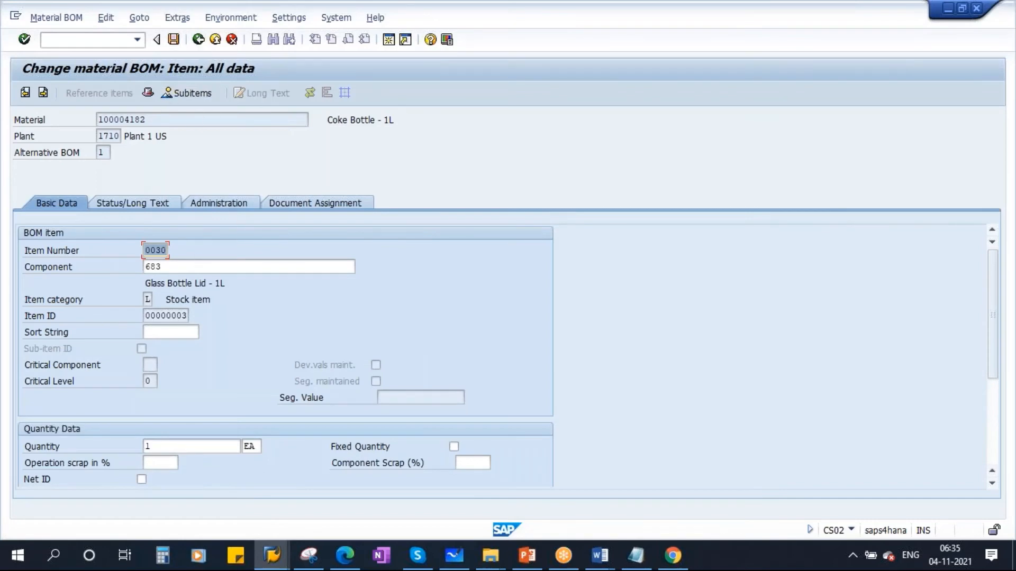
{"action": "left_click", "coordinate": [138, 207]}
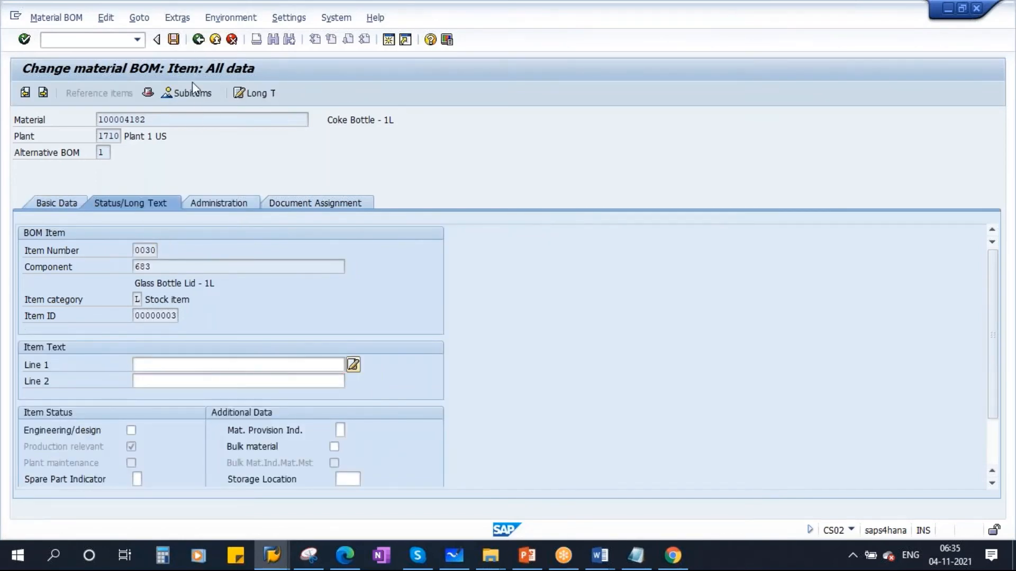
{"action": "left_click", "coordinate": [198, 40]}
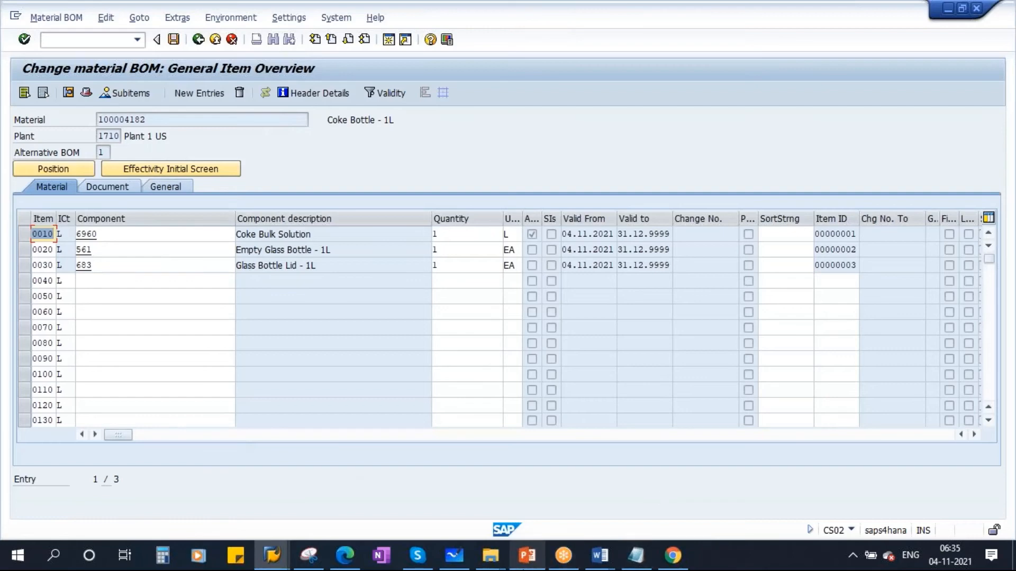
Switch to PowerPoint, go past the BOM Status slides and present Low Level Code slide 14 full screen
{"action": "left_click", "coordinate": [527, 564]}
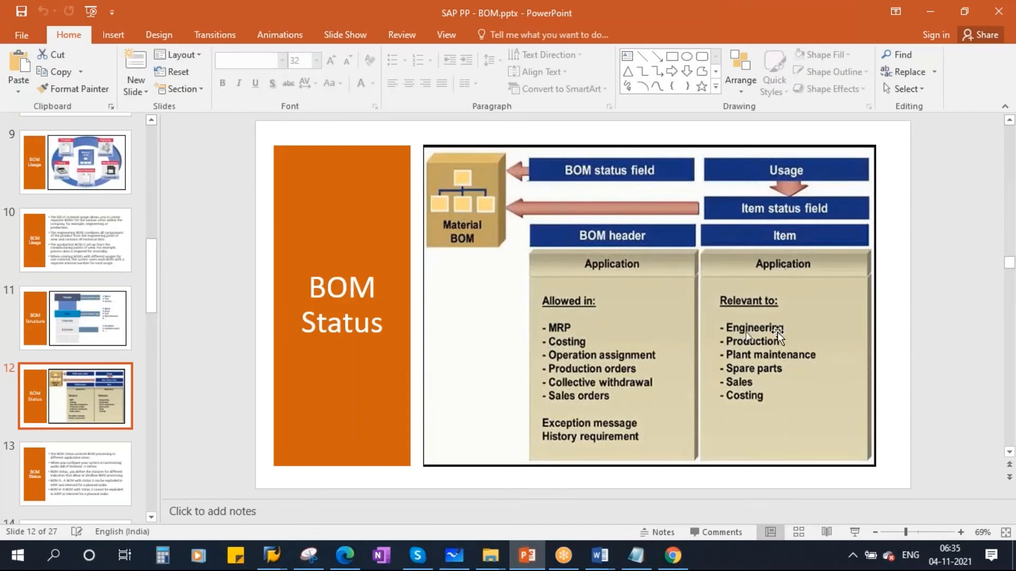
{"action": "scroll", "coordinate": [72, 449], "scroll_direction": "down", "scroll_amount": 1}
{"action": "left_click", "coordinate": [74, 363]}
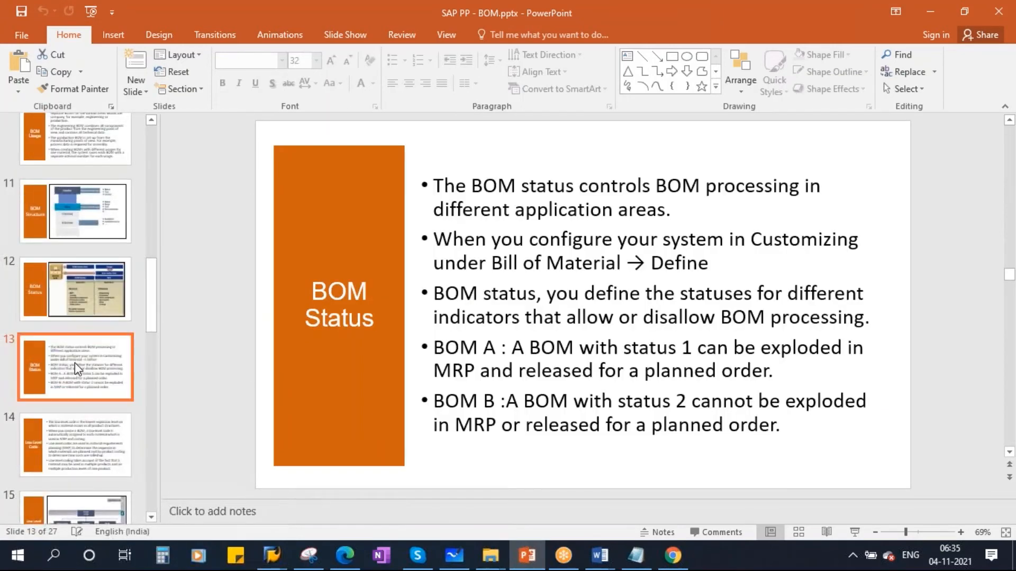
{"action": "scroll", "coordinate": [105, 397], "scroll_direction": "down", "scroll_amount": 2}
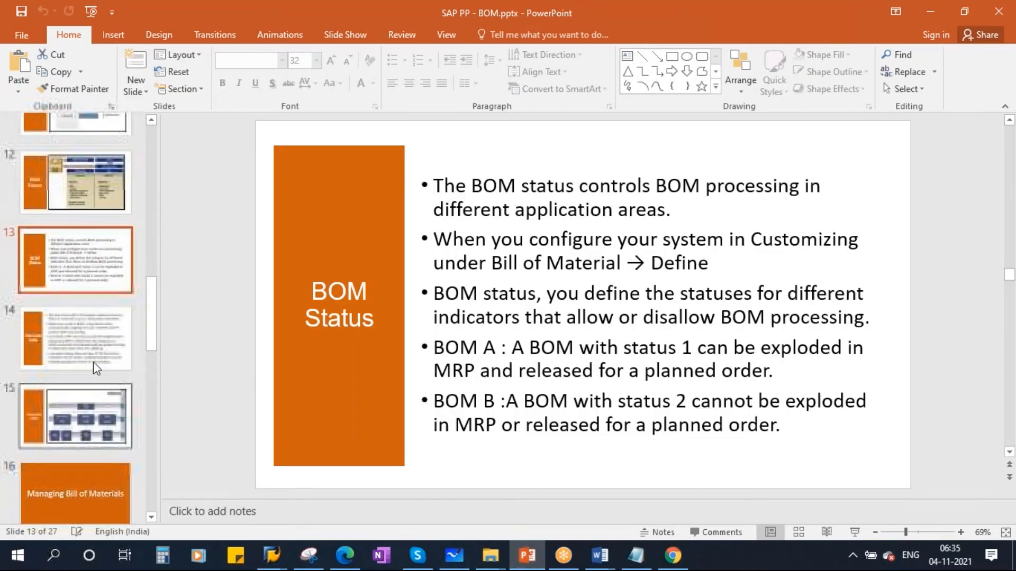
{"action": "left_click", "coordinate": [81, 335]}
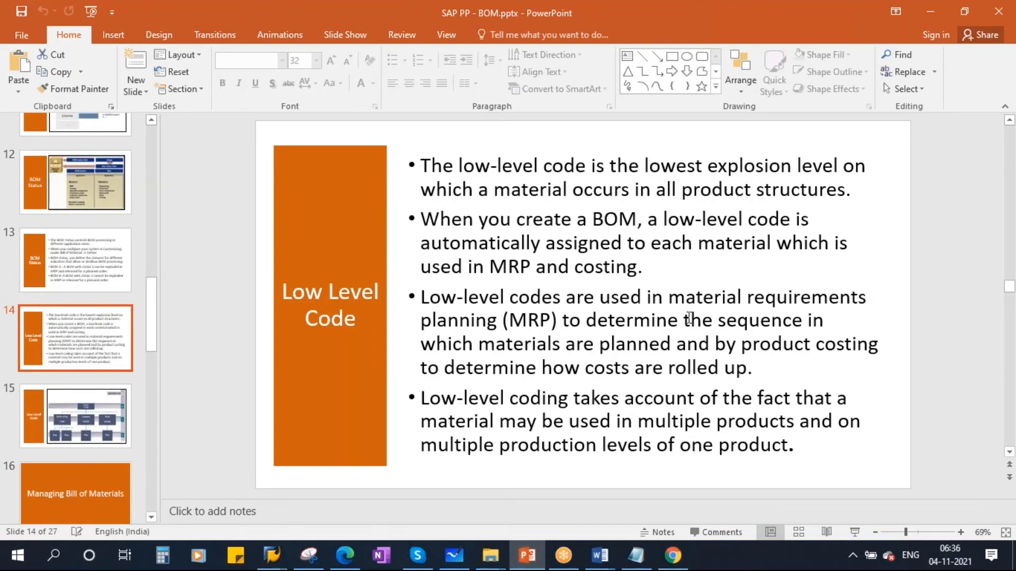
{"action": "left_click", "coordinate": [855, 535]}
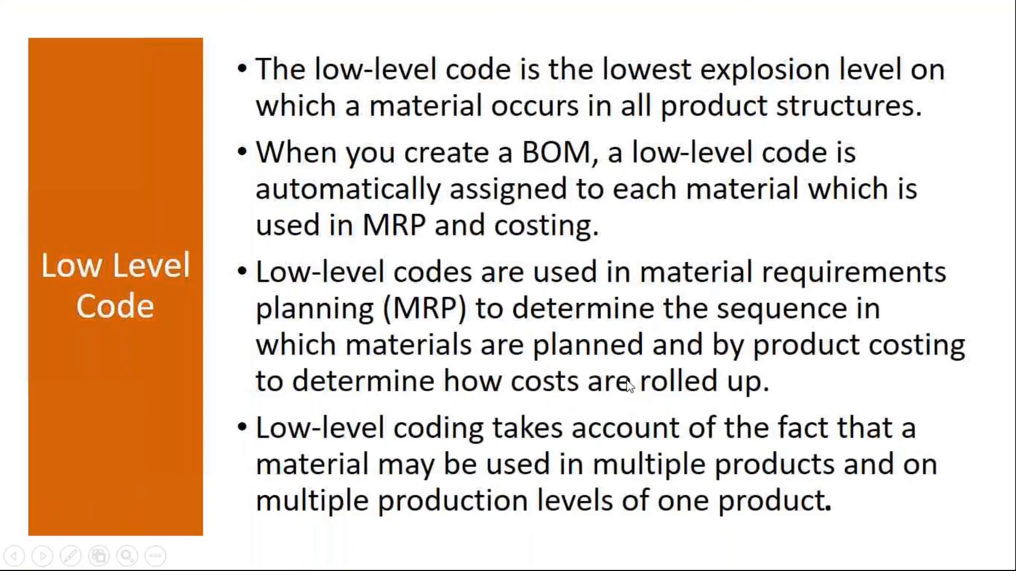
Underline both lines of the first bullet, defining the low-level code, with freehand pen ink
{"action": "key", "text": "ctrl+p"}
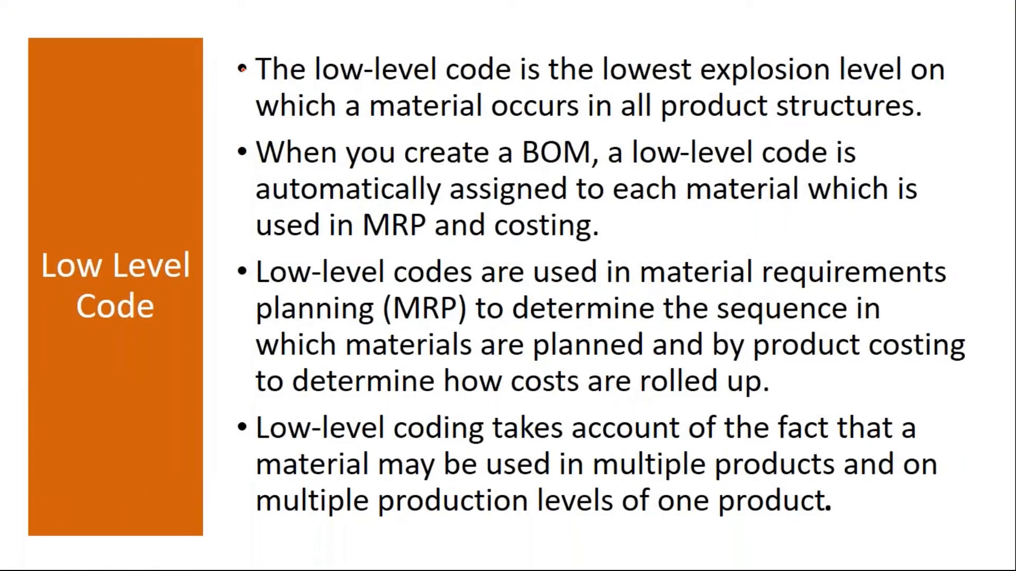
{"action": "left_click_drag", "start_coordinate": [260, 90], "coordinate": [950, 97]}
{"action": "left_click_drag", "start_coordinate": [277, 127], "coordinate": [917, 127]}
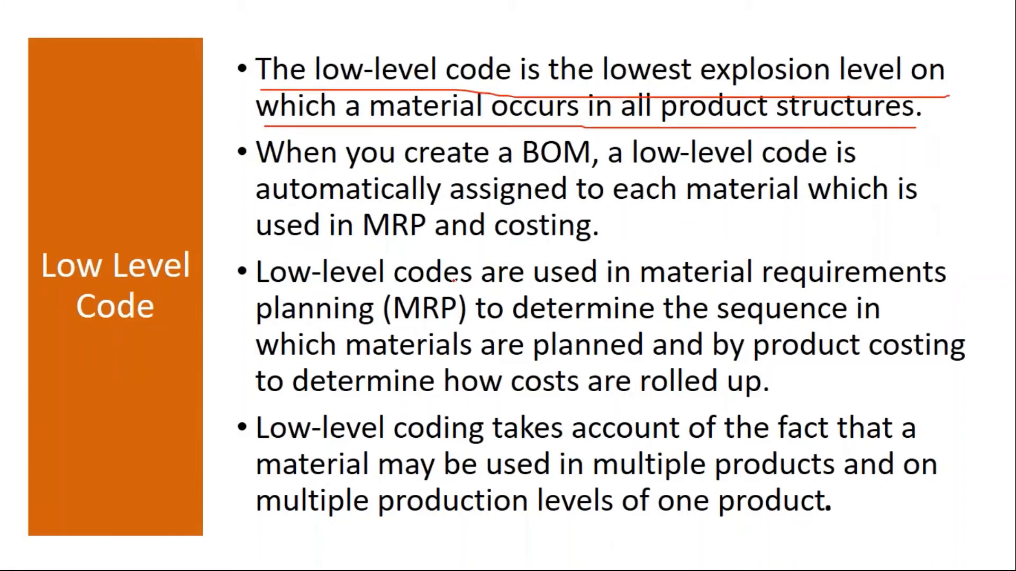
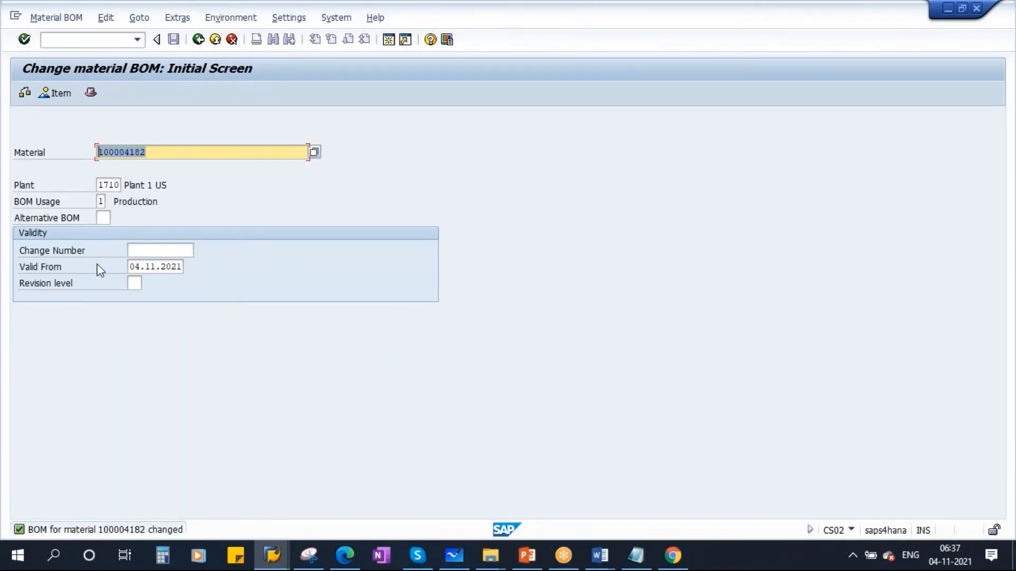
Copy material number 100004182, display its MRP 2 view with MM03 in a new session, and check the information on the material
{"action": "key", "text": "ctrl+c"}
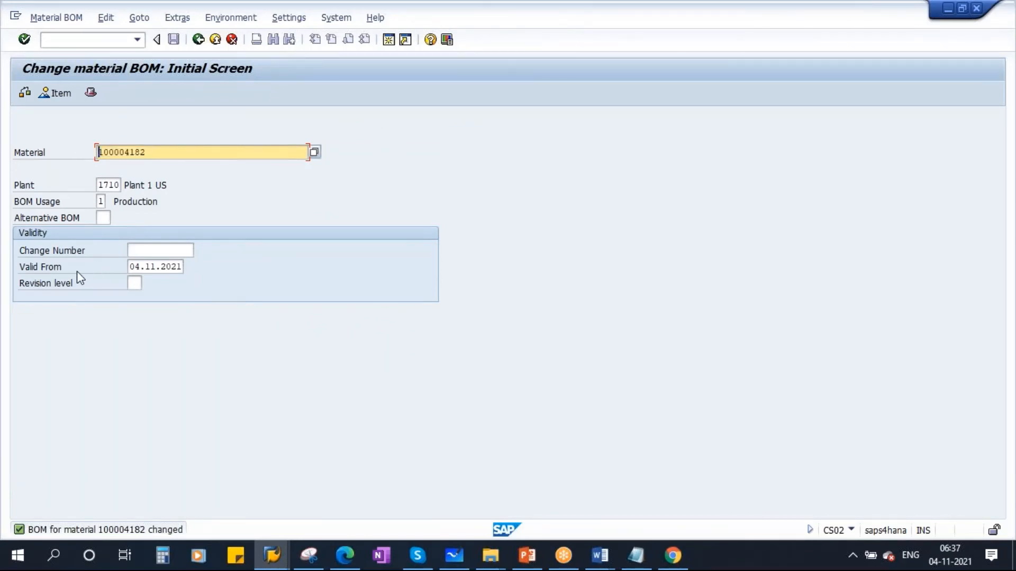
{"action": "left_click", "coordinate": [389, 39]}
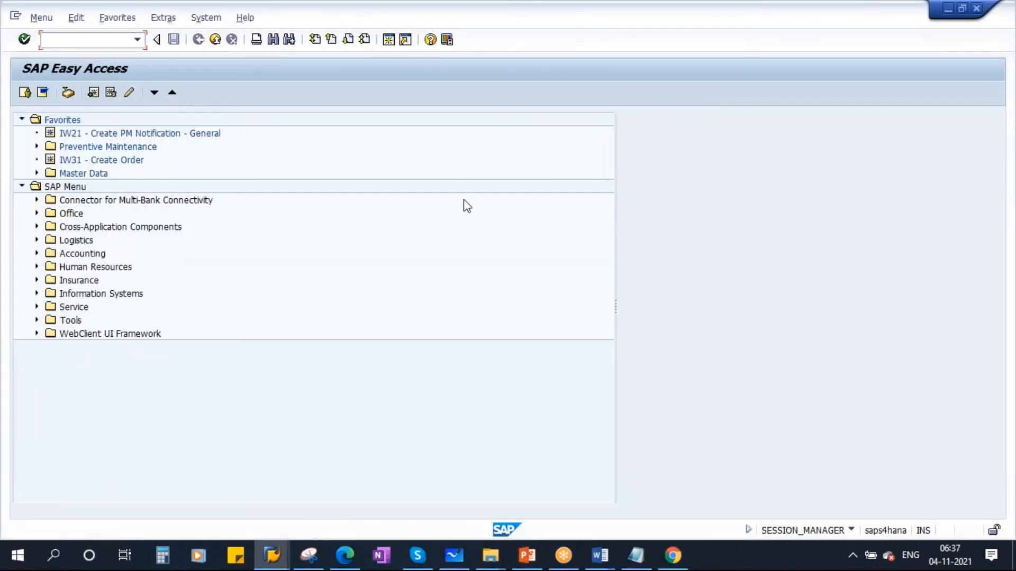
{"action": "type", "text": "mm03"}
{"action": "key", "text": "Return"}
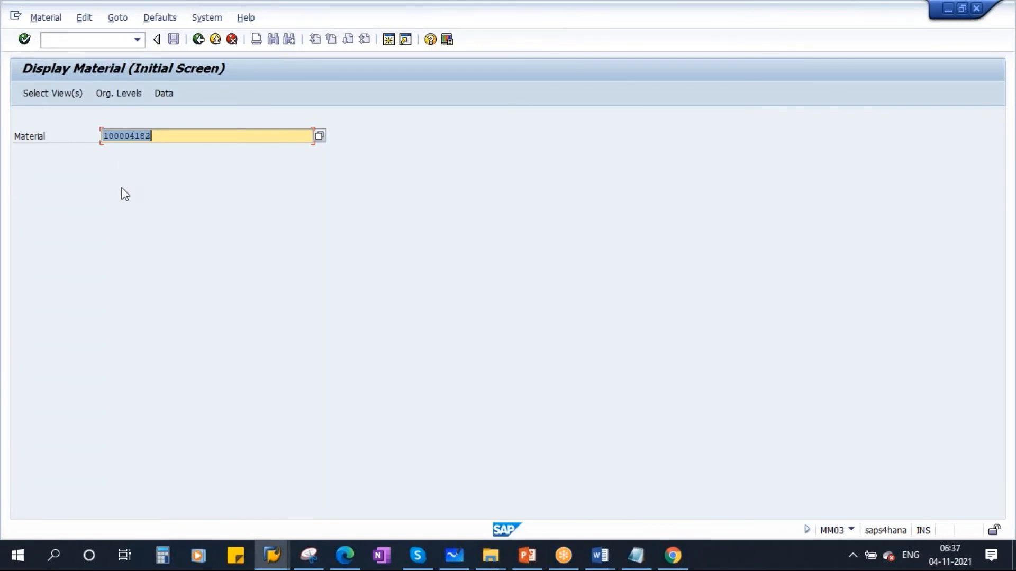
{"action": "key", "text": "Return"}
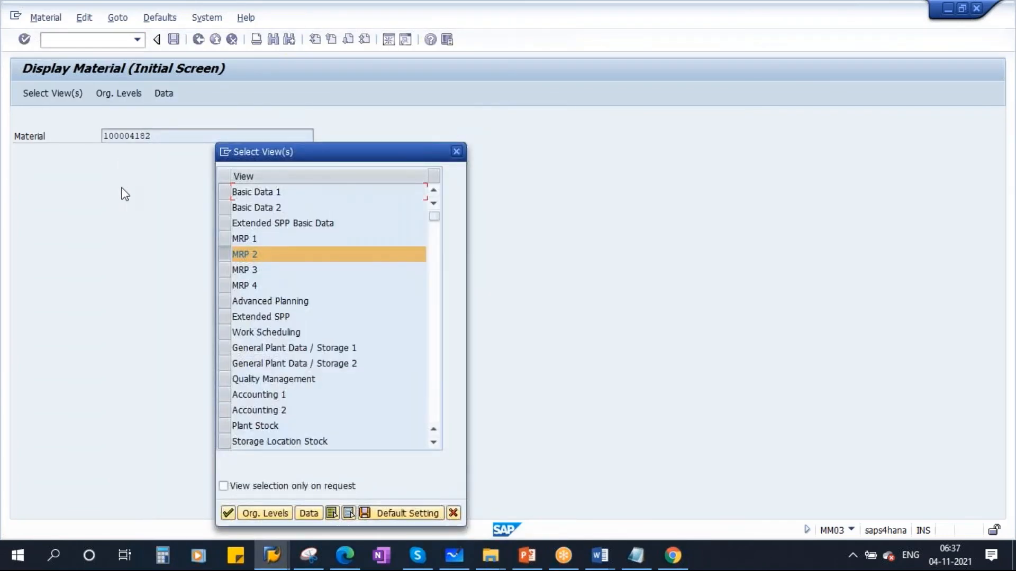
{"action": "key", "text": "Return"}
{"action": "key", "text": "Return"}
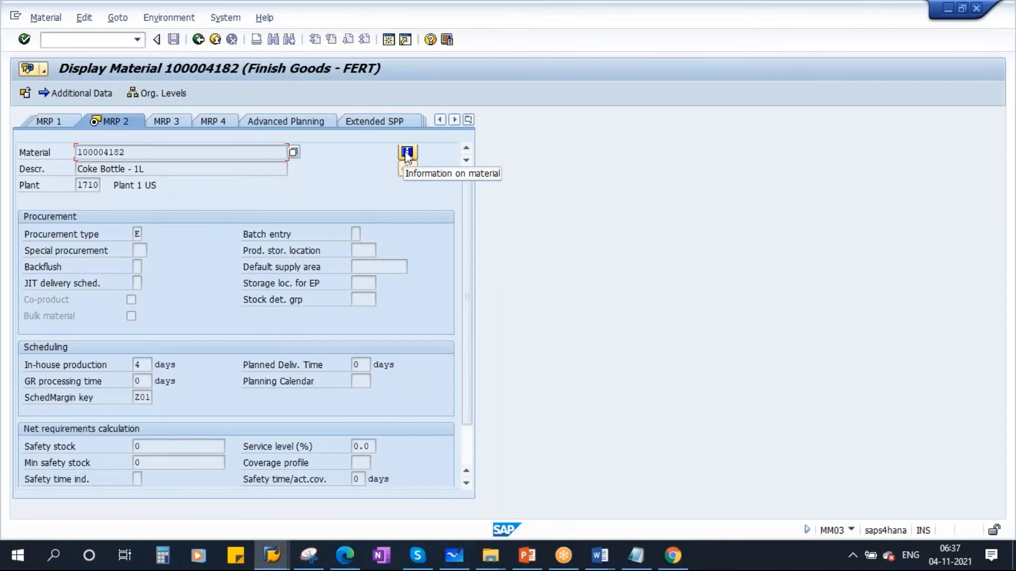
{"action": "left_click", "coordinate": [406, 155]}
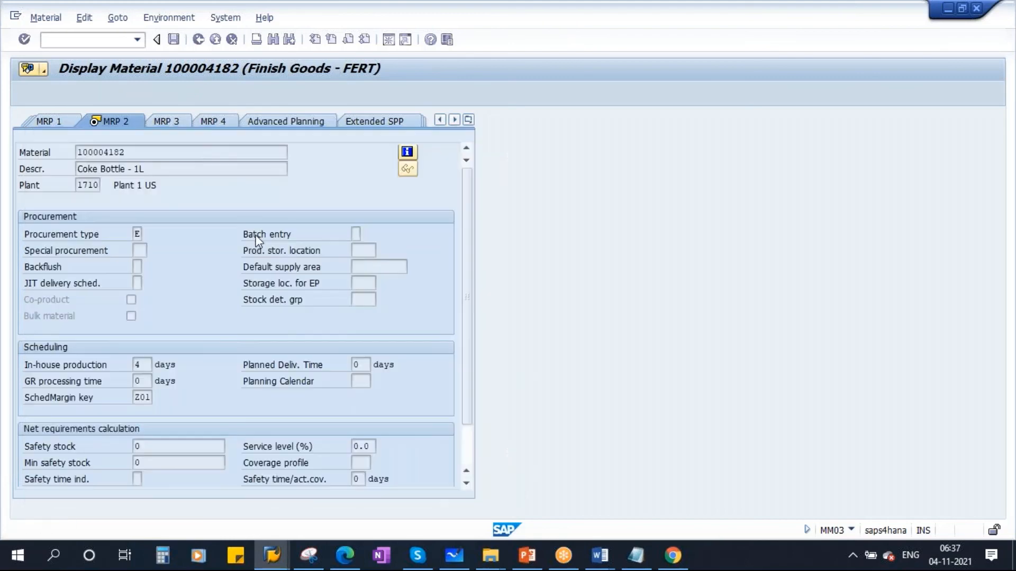
{"action": "left_click", "coordinate": [505, 481]}
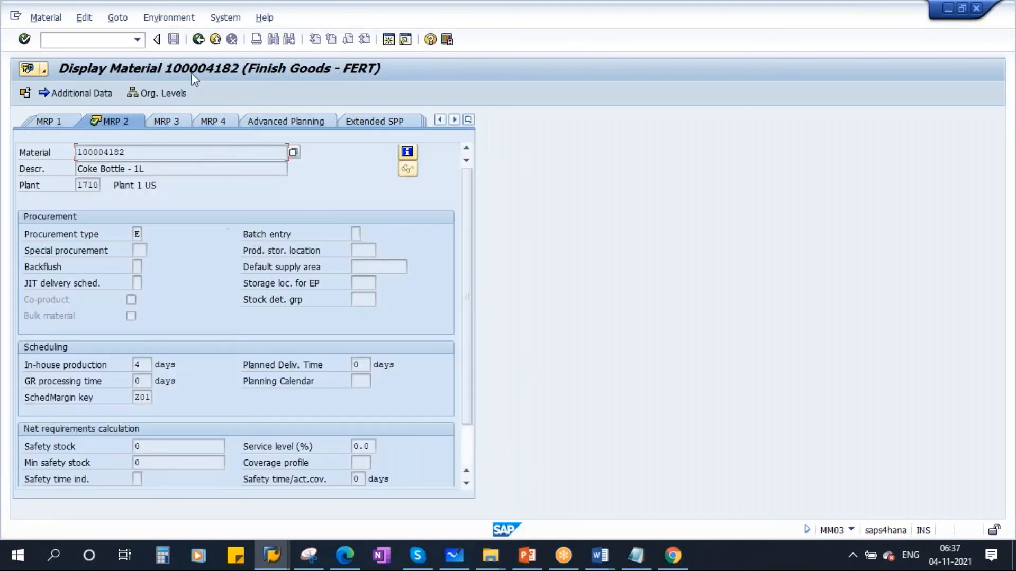
Switch back to the BOM session and display the BOM item overview of material 100004182 in plant 1710, usage 1
{"action": "left_click", "coordinate": [272, 555]}
{"action": "left_click", "coordinate": [329, 482]}
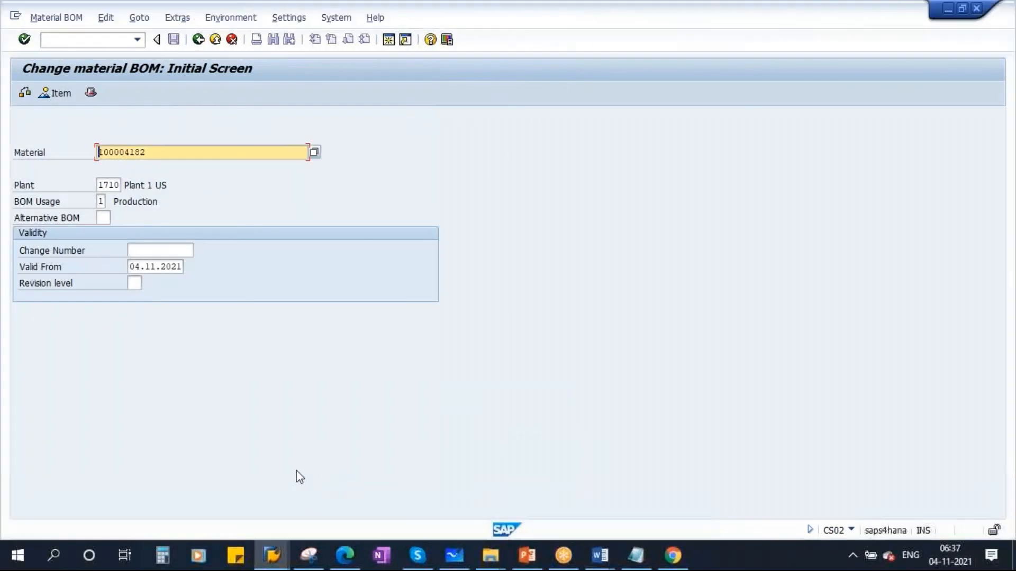
{"action": "left_click", "coordinate": [55, 18]}
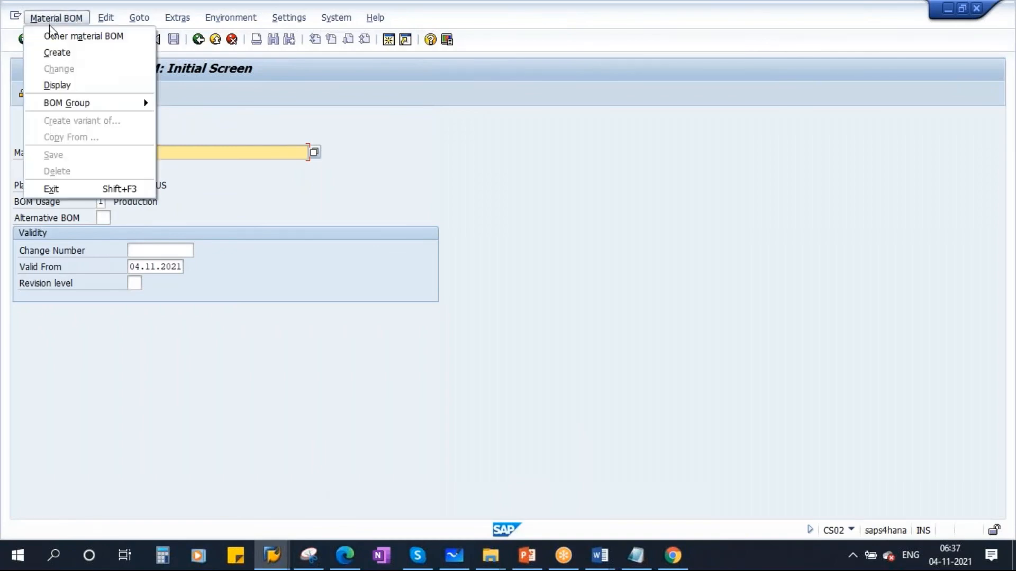
{"action": "left_click", "coordinate": [58, 85]}
{"action": "key", "text": "Return"}
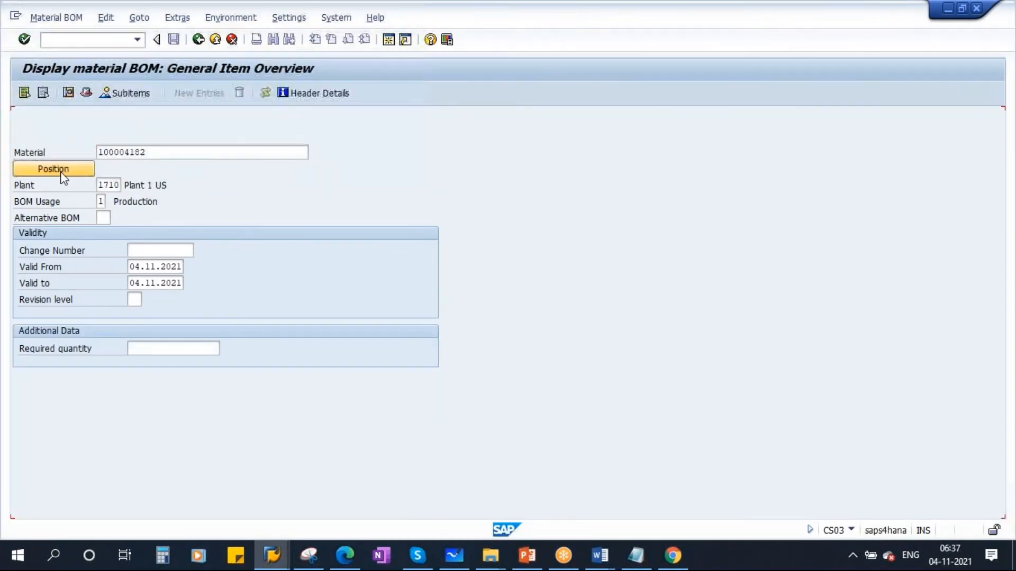
Examine the component numbers 6960, 561 and 683 in the displayed BOM, ending with 6960 selected
{"action": "left_click", "coordinate": [106, 235]}
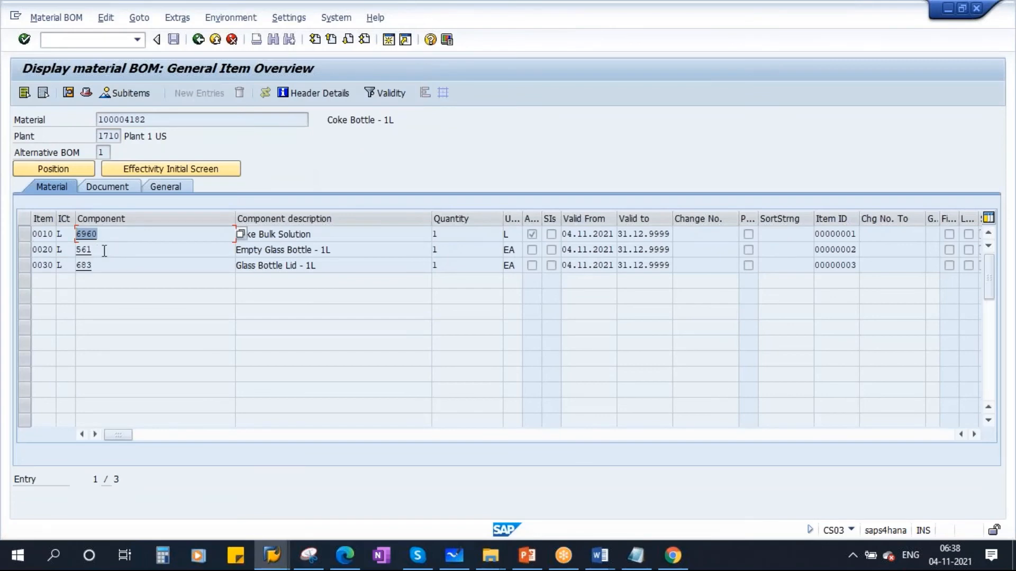
{"action": "left_click_drag", "start_coordinate": [104, 251], "coordinate": [59, 264]}
{"action": "left_click_drag", "start_coordinate": [101, 236], "coordinate": [16, 235]}
{"action": "left_click_drag", "start_coordinate": [101, 252], "coordinate": [9, 267]}
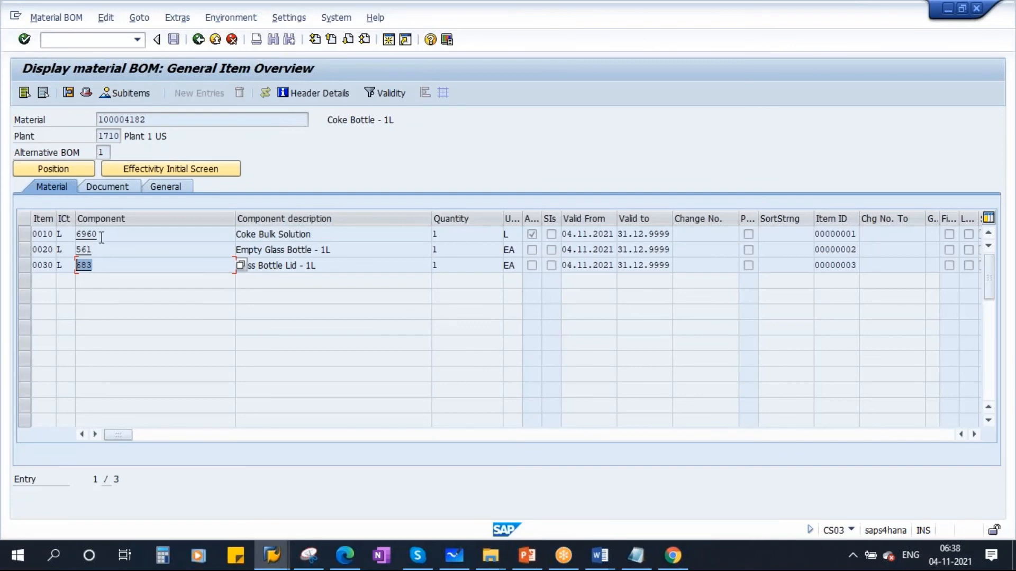
{"action": "left_click_drag", "start_coordinate": [102, 237], "coordinate": [31, 297]}
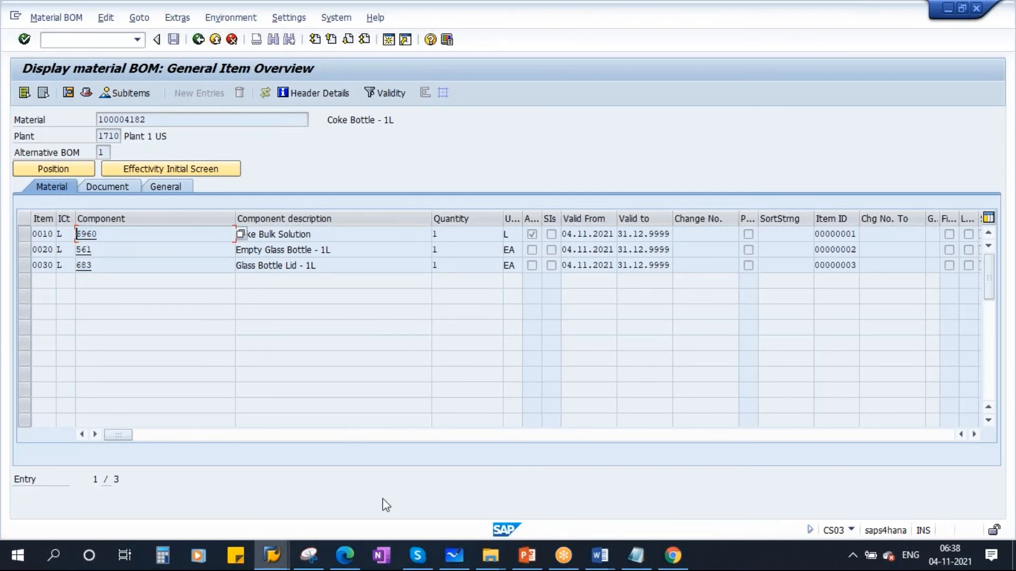
Switch to the MM03 session and display the MRP 2 view of material 6960 for plant 1710
{"action": "left_click", "coordinate": [271, 556]}
{"action": "left_click", "coordinate": [492, 479]}
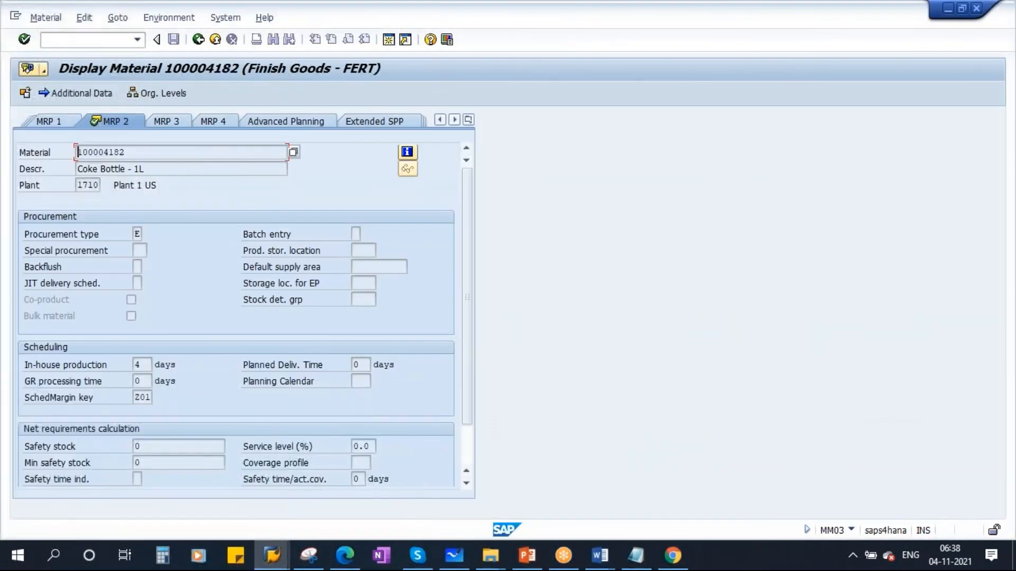
{"action": "left_click", "coordinate": [199, 39]}
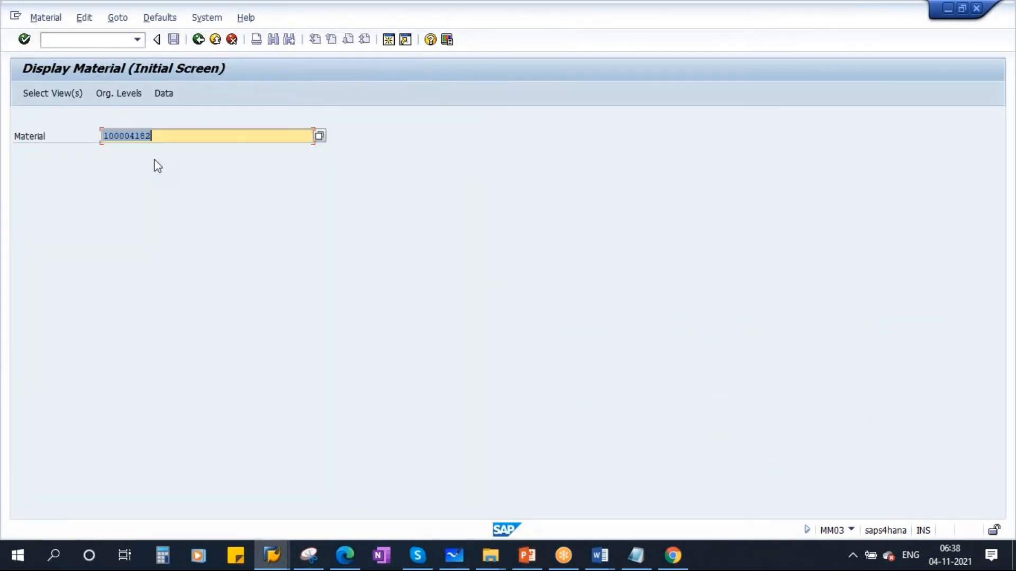
{"action": "type", "text": "6960"}
{"action": "key", "text": "Return"}
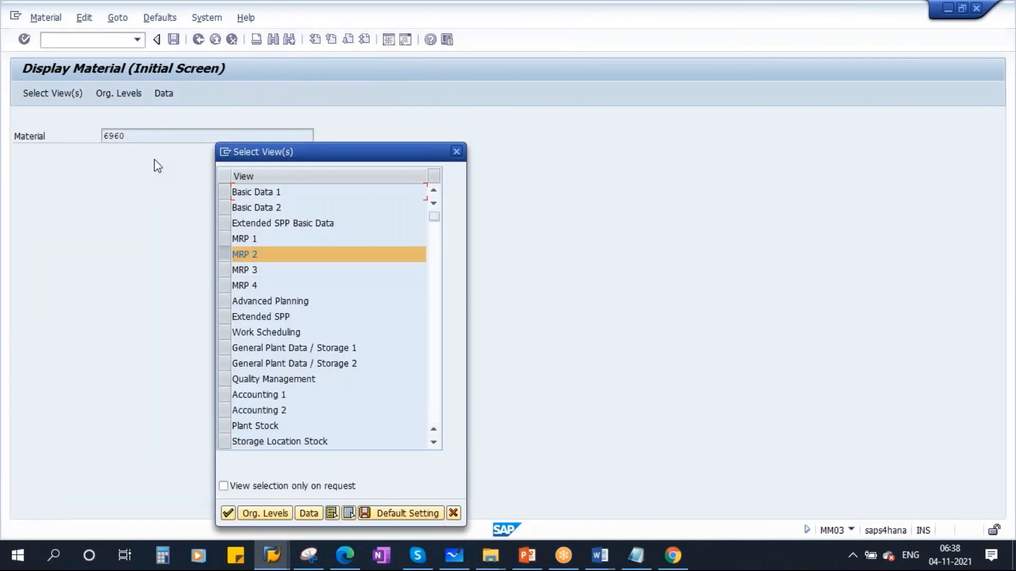
{"action": "key", "text": "Return"}
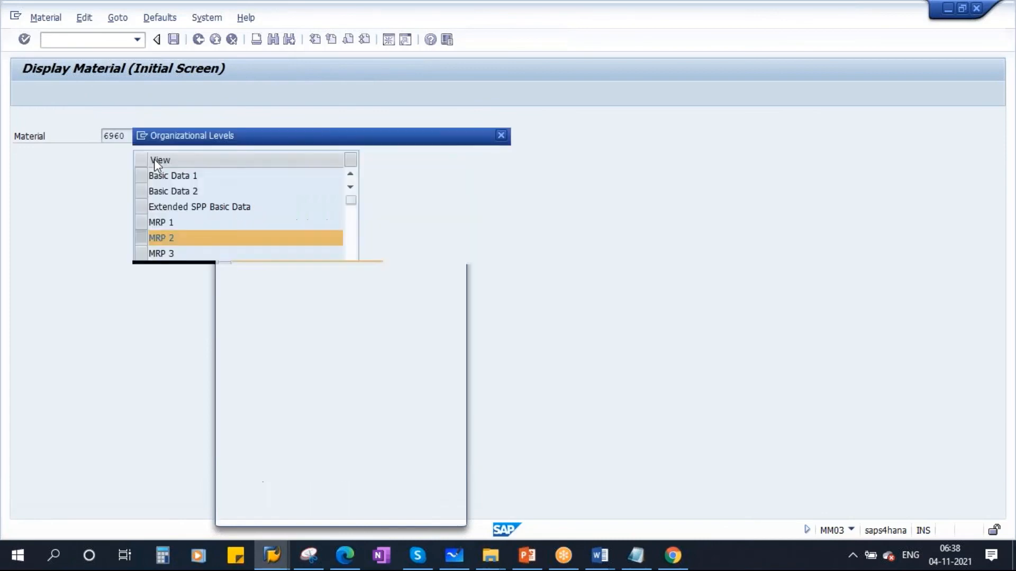
{"action": "key", "text": "Return"}
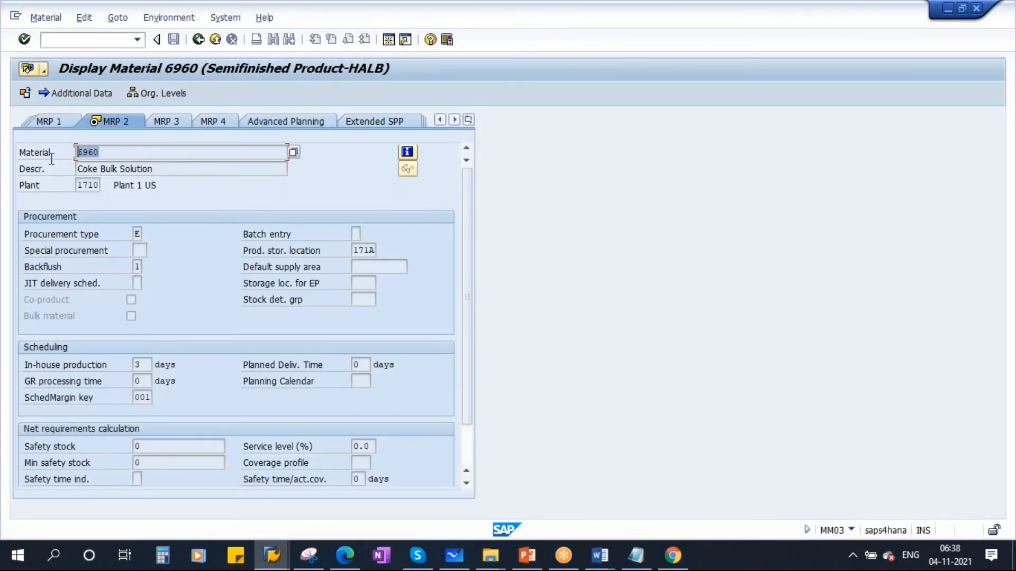
Check the low-level code in the information on material 6960 and close the information window
{"action": "left_click", "coordinate": [407, 152]}
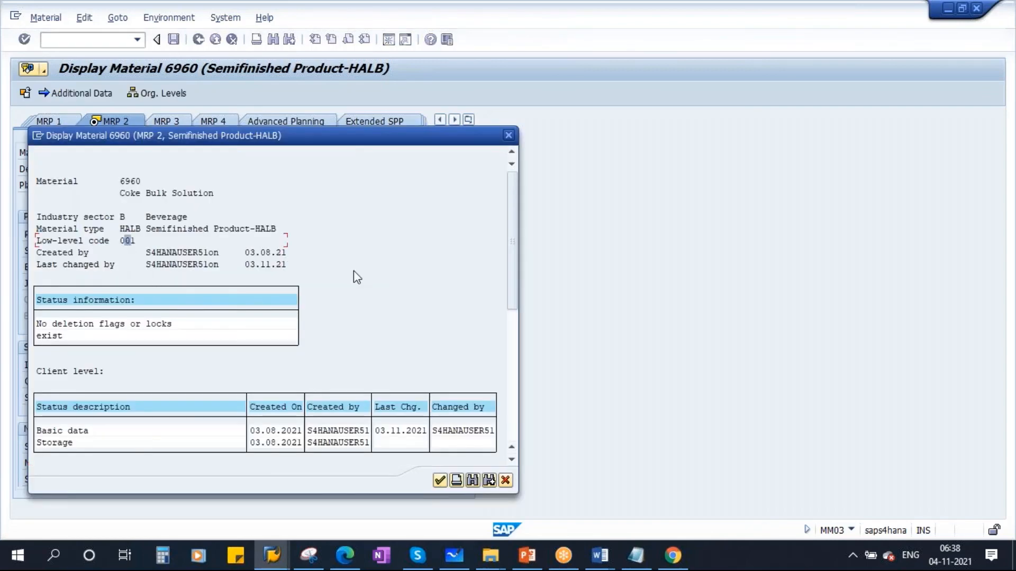
{"action": "left_click", "coordinate": [127, 242]}
{"action": "left_click_drag", "start_coordinate": [381, 133], "coordinate": [624, 110]}
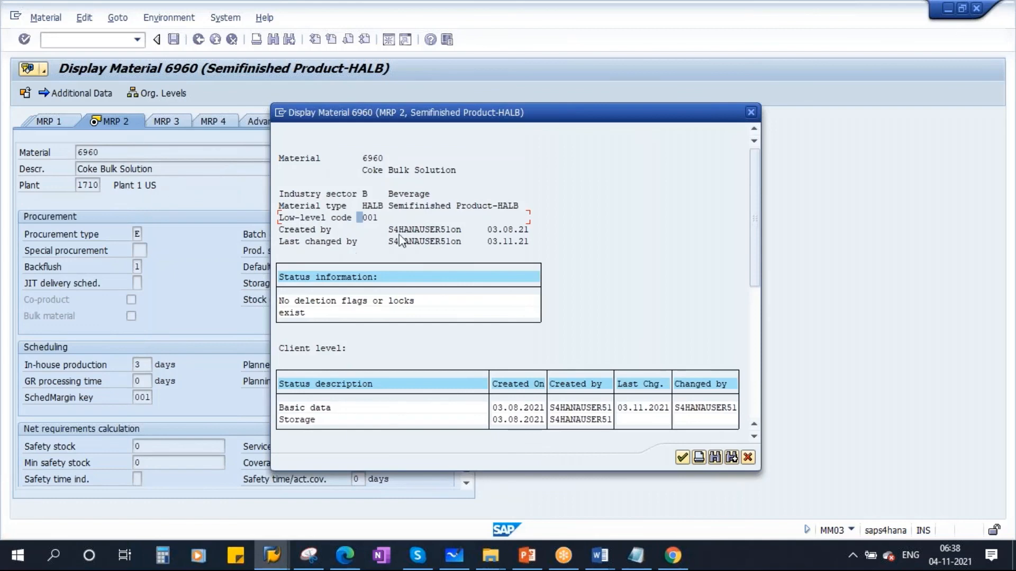
{"action": "left_click", "coordinate": [380, 217]}
{"action": "left_click", "coordinate": [747, 457]}
Take component number 6960 from the Coke Bottle - 1L BOM and display its plant 1710, usage 1 BOM with CS03 in a new session
{"action": "left_click", "coordinate": [271, 556]}
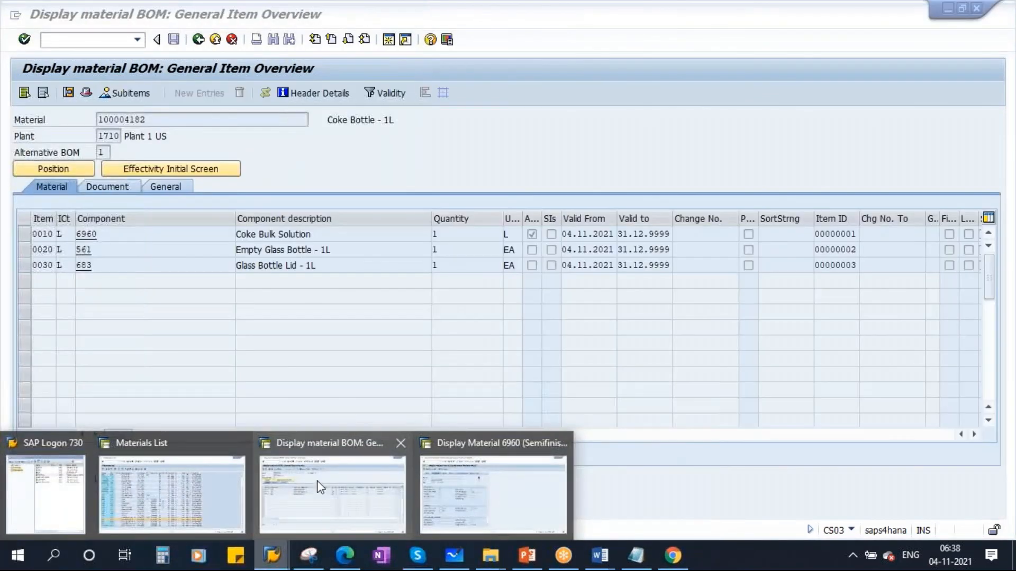
{"action": "left_click", "coordinate": [317, 480]}
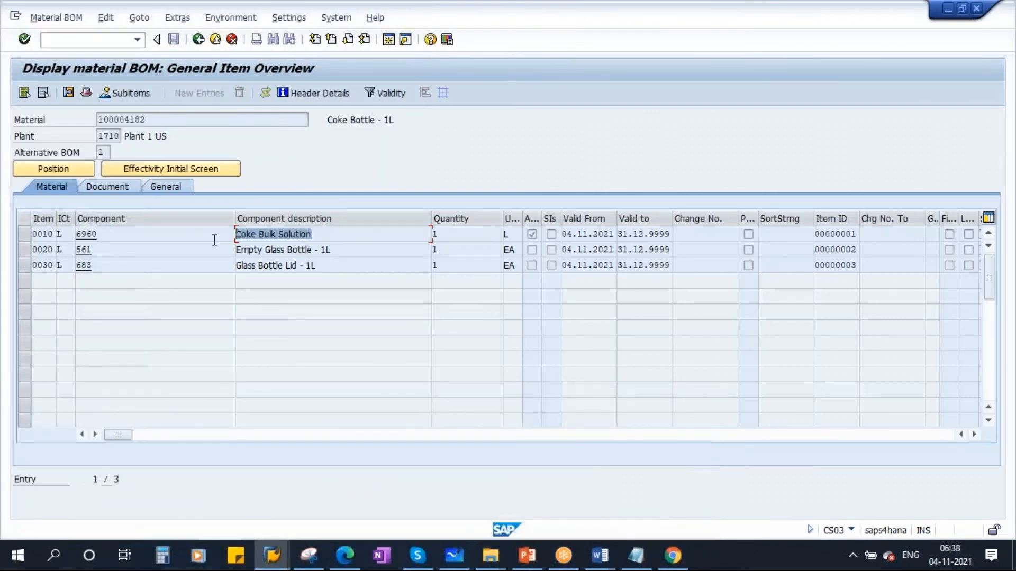
{"action": "left_click", "coordinate": [113, 237]}
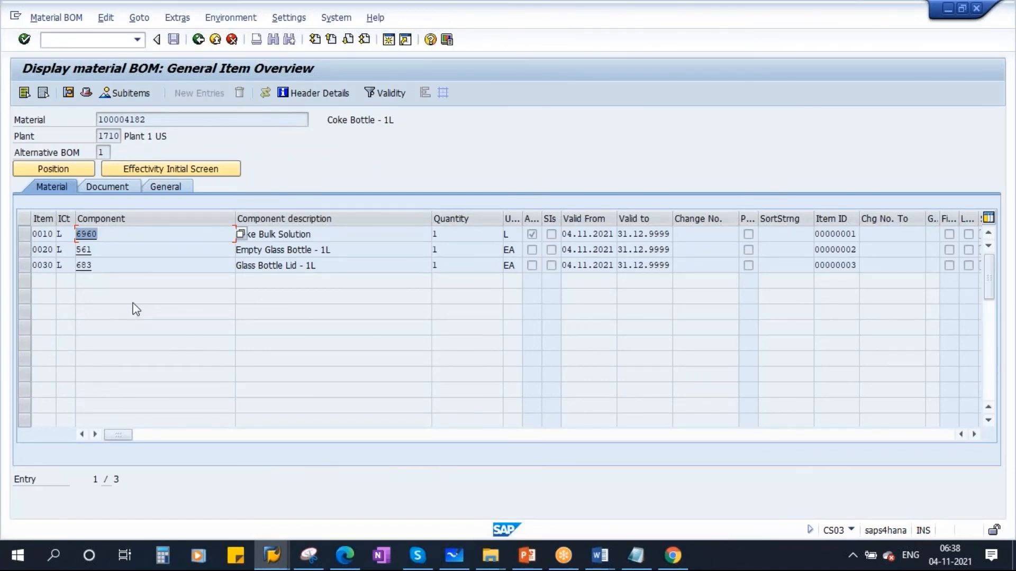
{"action": "left_click", "coordinate": [88, 231]}
{"action": "double_click", "coordinate": [88, 232]}
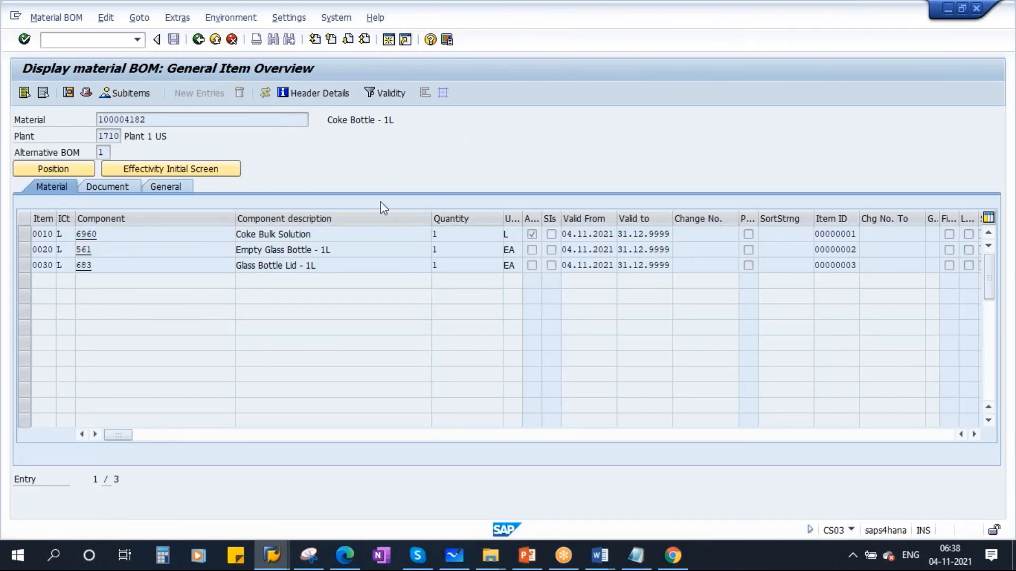
{"action": "type", "text": "d"}
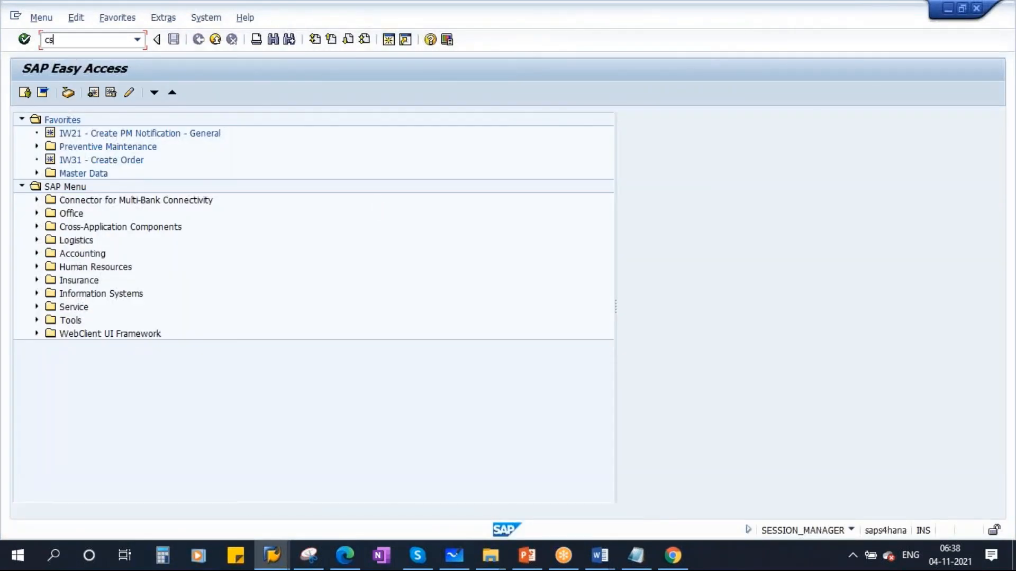
{"action": "key", "text": "Return"}
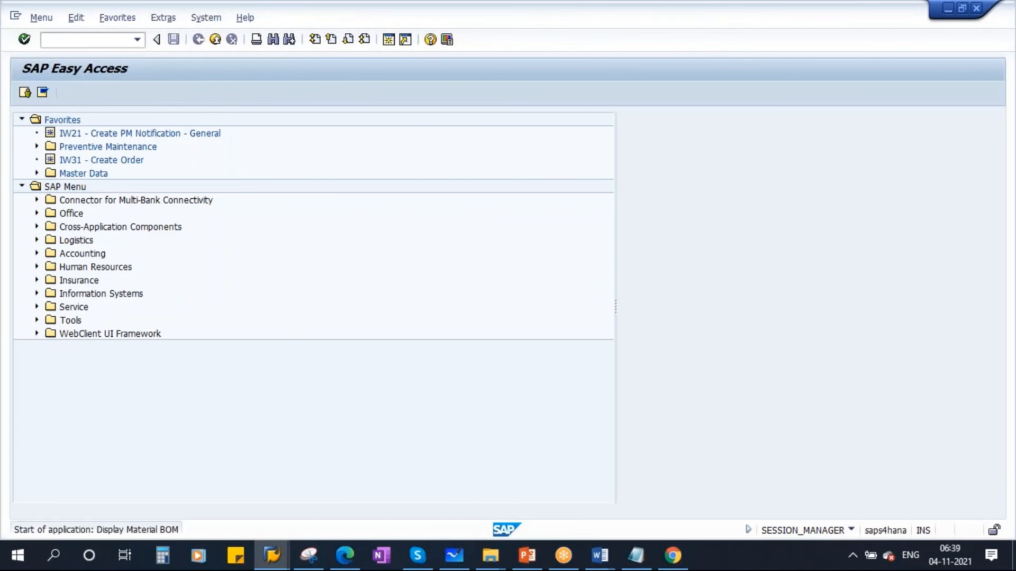
{"action": "key", "text": "Right"}
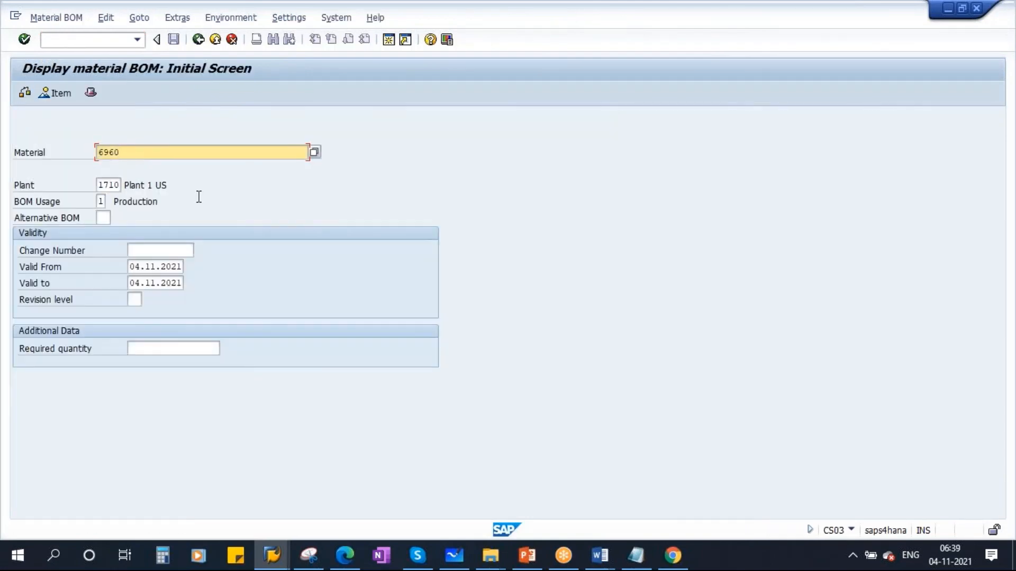
{"action": "key", "text": "Return"}
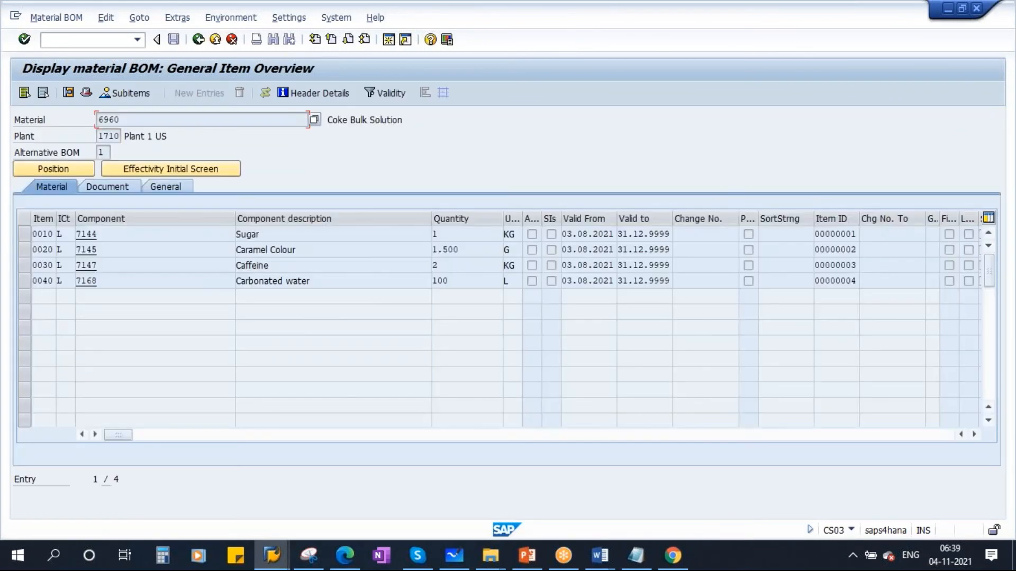
Examine the header description and the sugar, caramel colour, caffeine and carbonated water components in the BOM of material 6960
{"action": "left_click_drag", "start_coordinate": [326, 119], "coordinate": [418, 125]}
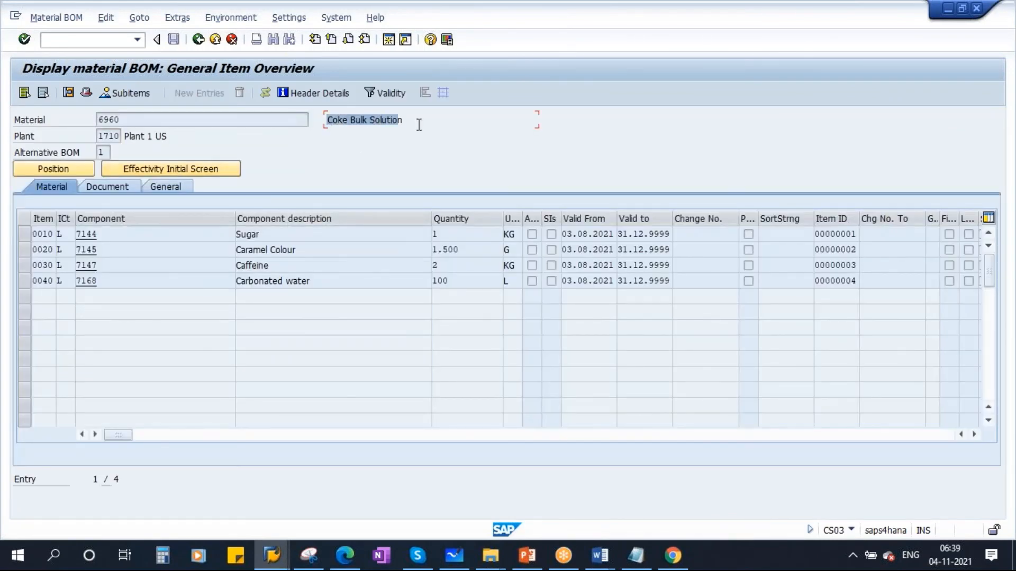
{"action": "left_click_drag", "start_coordinate": [278, 235], "coordinate": [195, 232]}
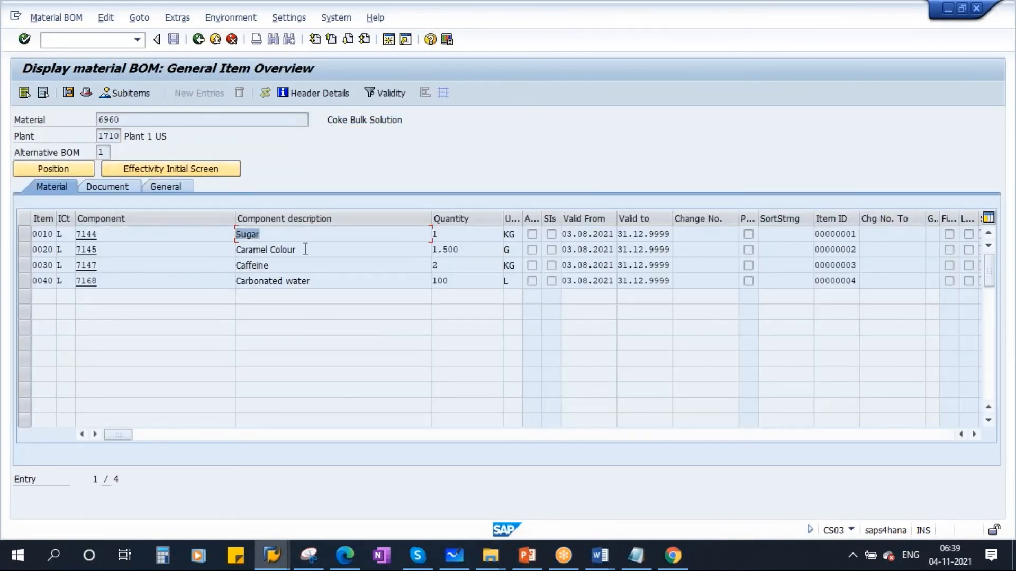
{"action": "left_click_drag", "start_coordinate": [302, 247], "coordinate": [203, 244]}
{"action": "left_click_drag", "start_coordinate": [294, 264], "coordinate": [237, 264]}
{"action": "left_click_drag", "start_coordinate": [328, 283], "coordinate": [170, 285]}
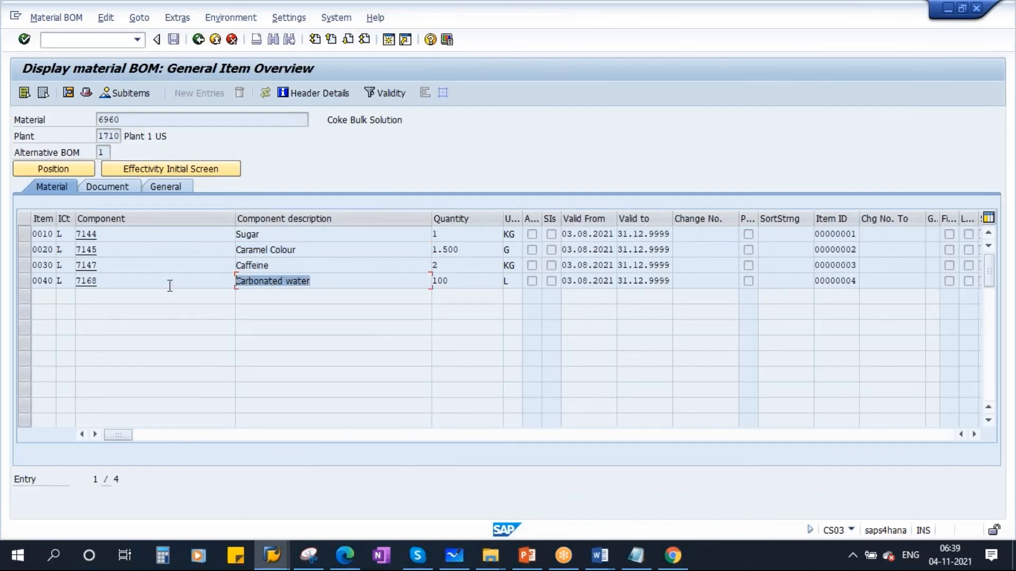
{"action": "left_click_drag", "start_coordinate": [267, 234], "coordinate": [197, 236]}
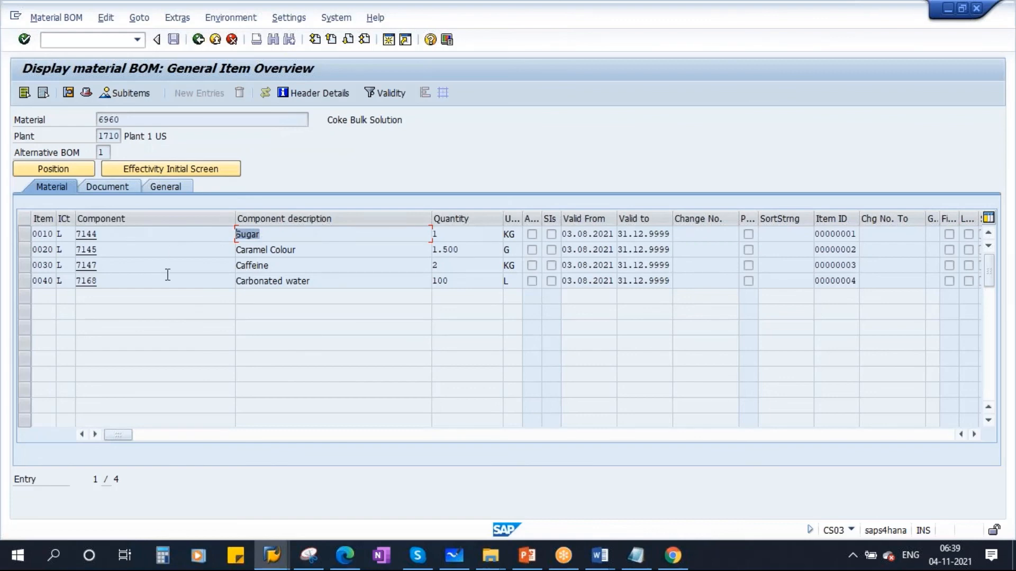
Close the material display session for 6960 and review component 6960 and its description in the BOM of material 100004182
{"action": "left_click", "coordinate": [271, 556]}
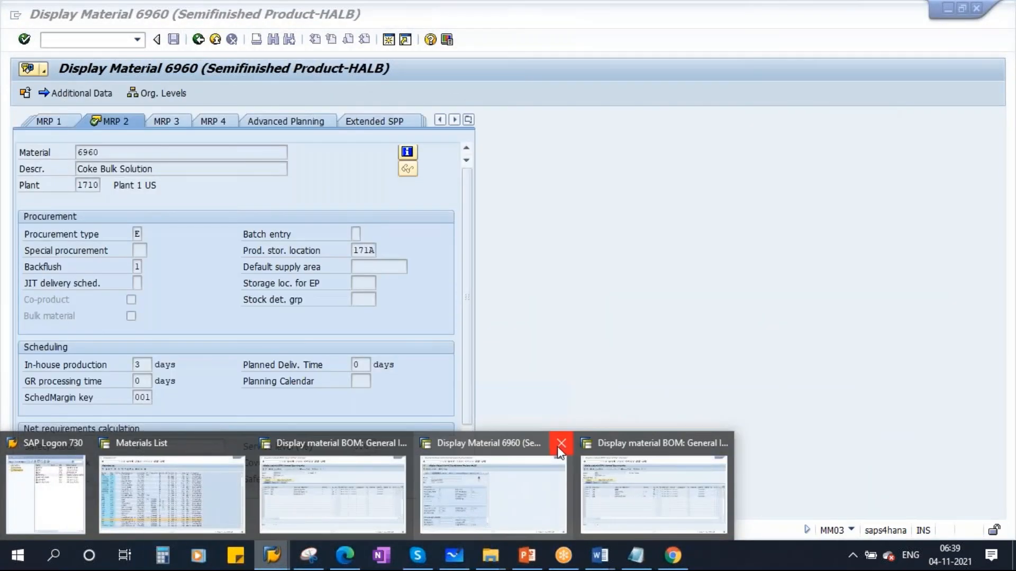
{"action": "left_click", "coordinate": [560, 444]}
{"action": "left_click", "coordinate": [372, 484]}
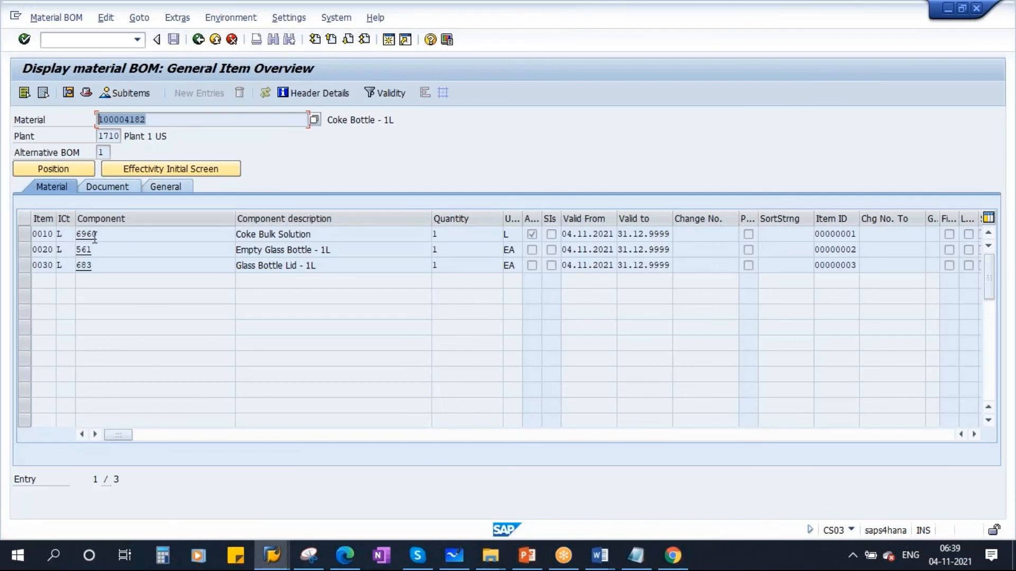
{"action": "left_click_drag", "start_coordinate": [106, 236], "coordinate": [67, 238]}
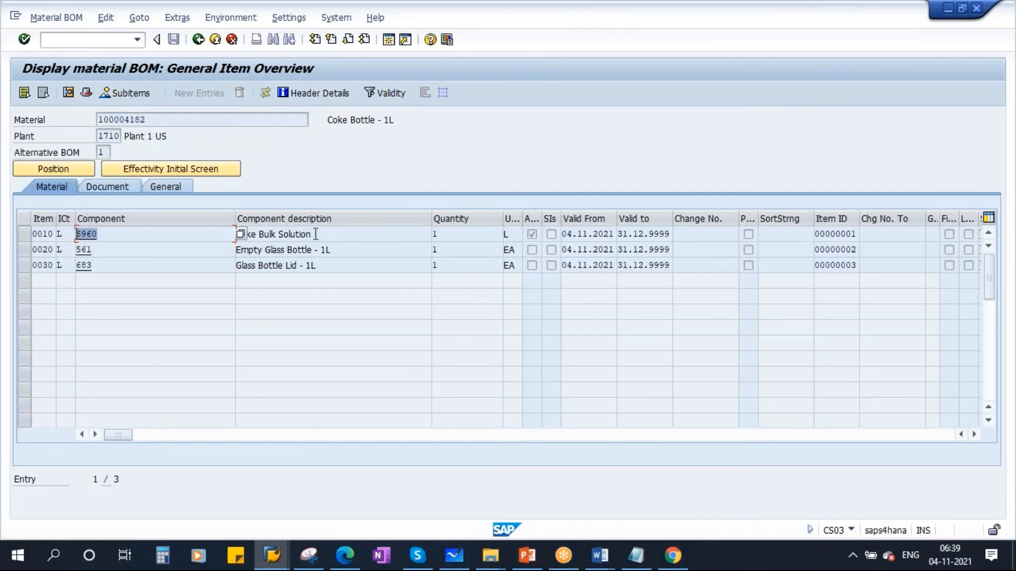
{"action": "left_click_drag", "start_coordinate": [318, 235], "coordinate": [181, 241]}
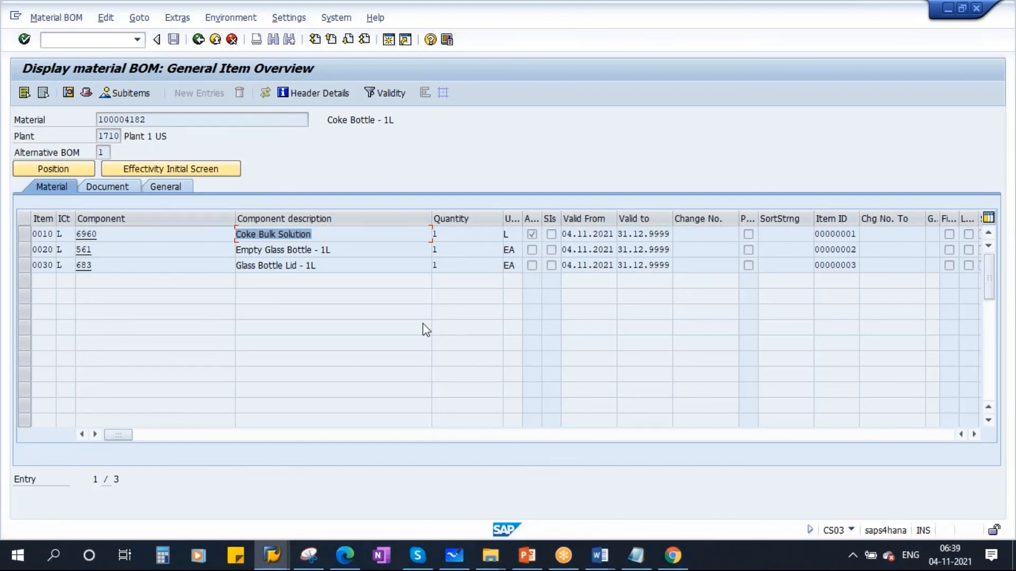
Take component number 7144 from the BOM of 6960 and display its MRP 2 view for plant 1710 with MM03 in a new session
{"action": "left_click", "coordinate": [272, 554]}
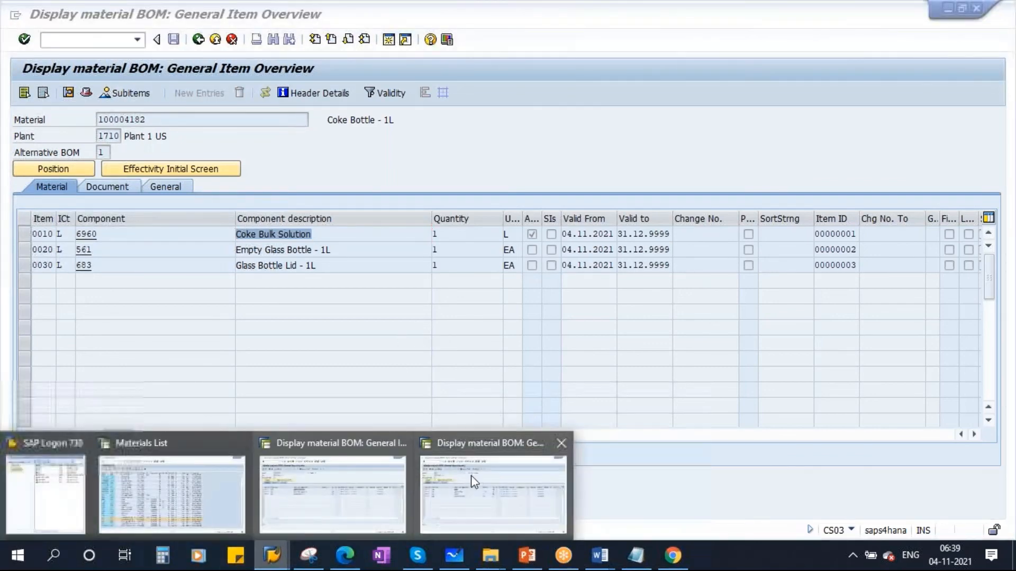
{"action": "left_click", "coordinate": [484, 471]}
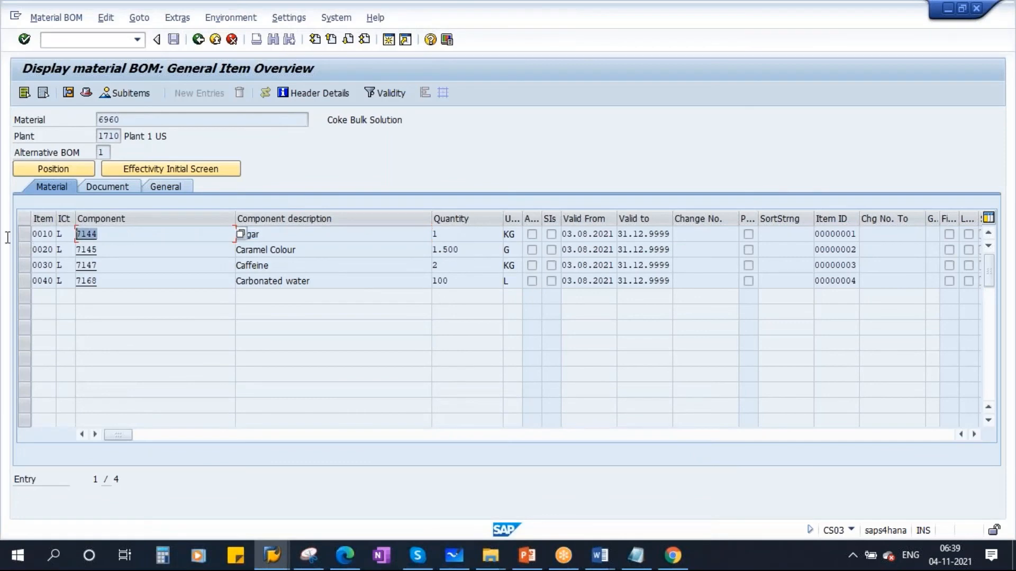
{"action": "key", "text": "Tab"}
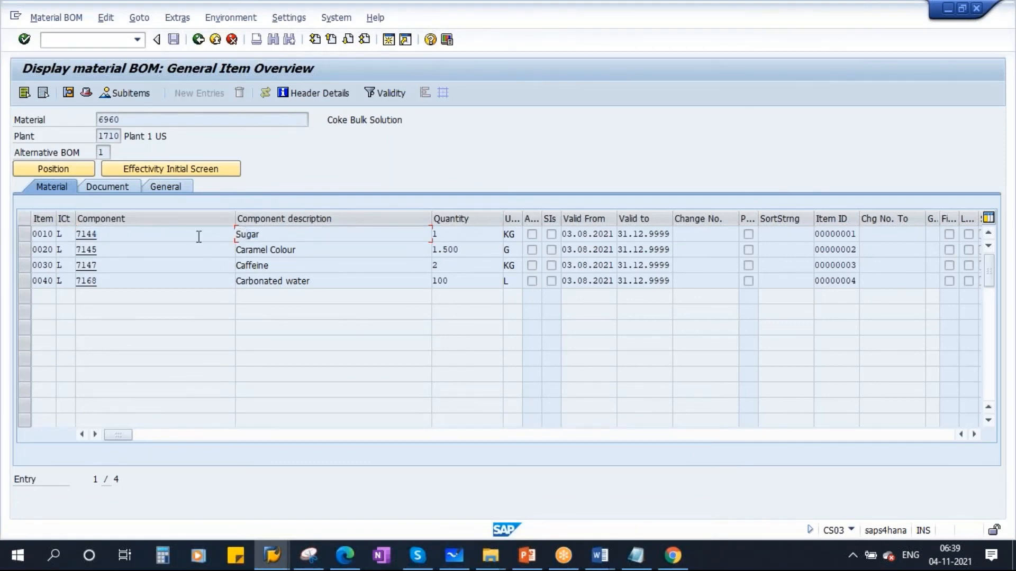
{"action": "left_click", "coordinate": [389, 42]}
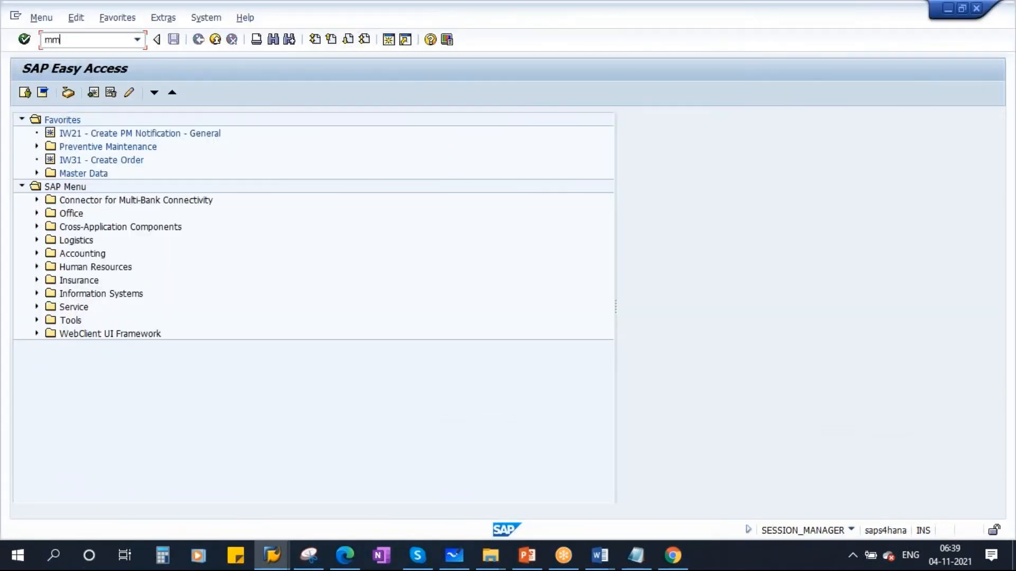
{"action": "key", "text": "Return"}
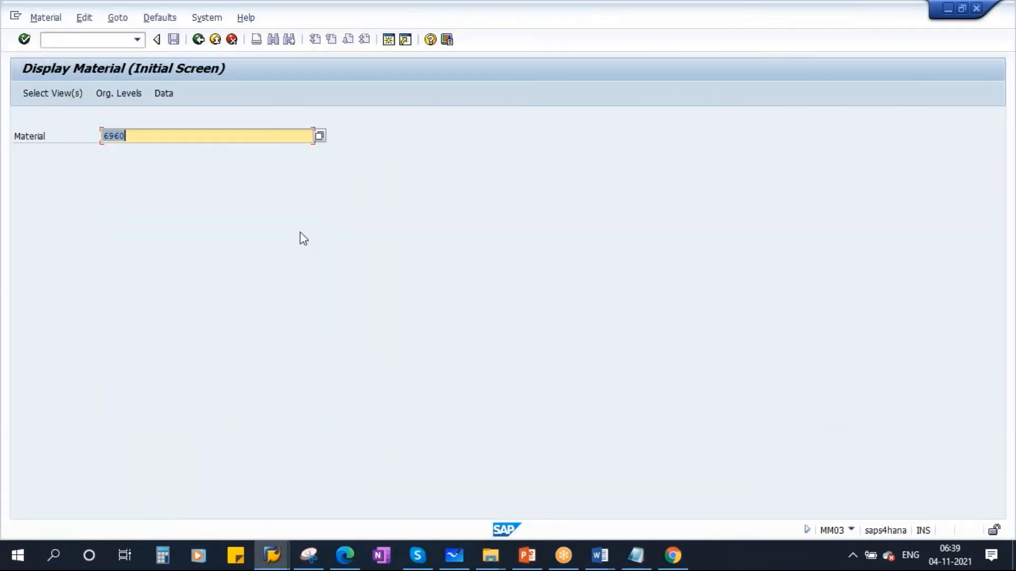
{"action": "type", "text": "7144"}
{"action": "key", "text": "Return"}
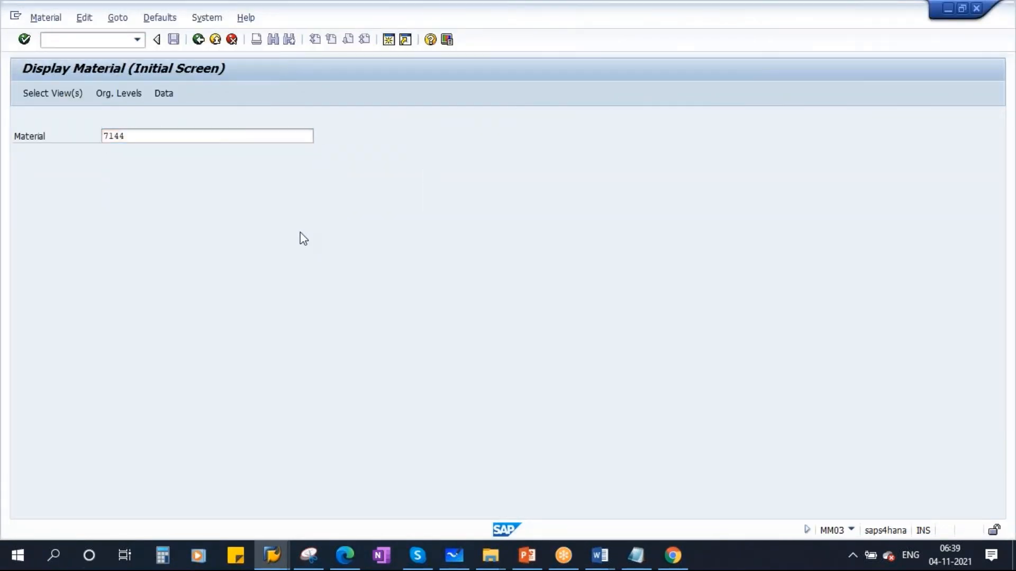
{"action": "key", "text": "Return"}
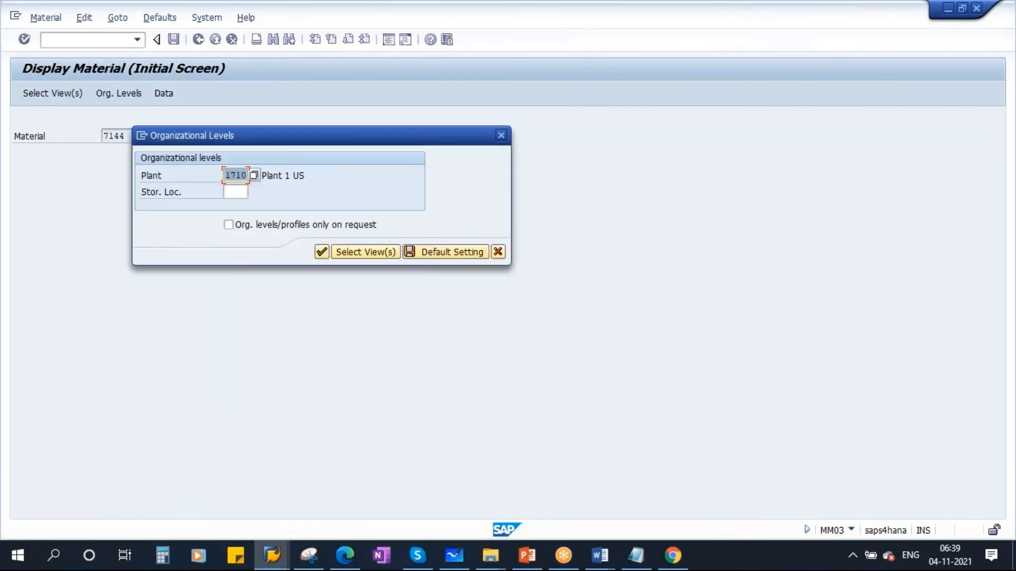
{"action": "key", "text": "Return"}
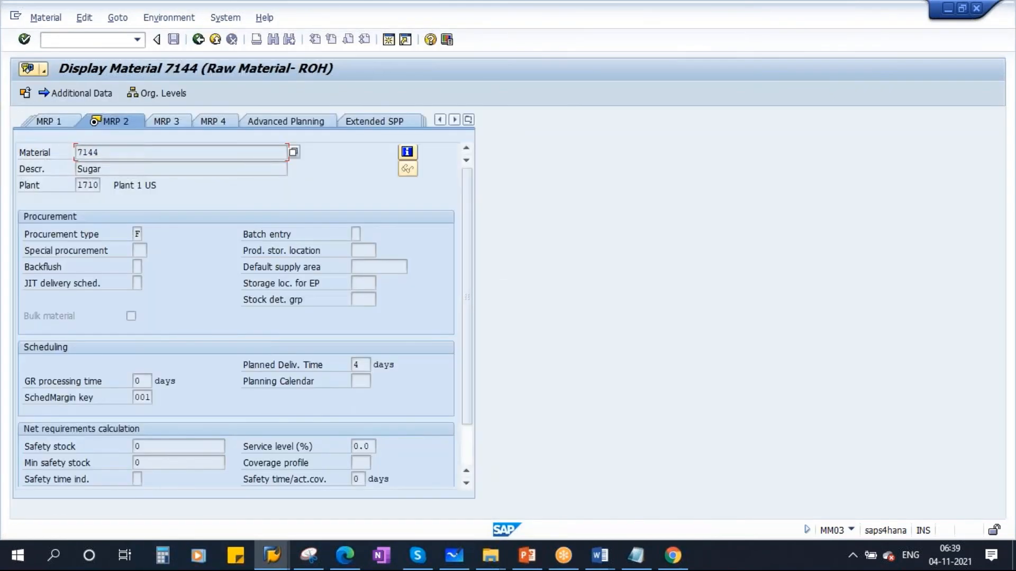
Open the information on material 7144, check its low-level code and move the information window aside
{"action": "left_click", "coordinate": [407, 152]}
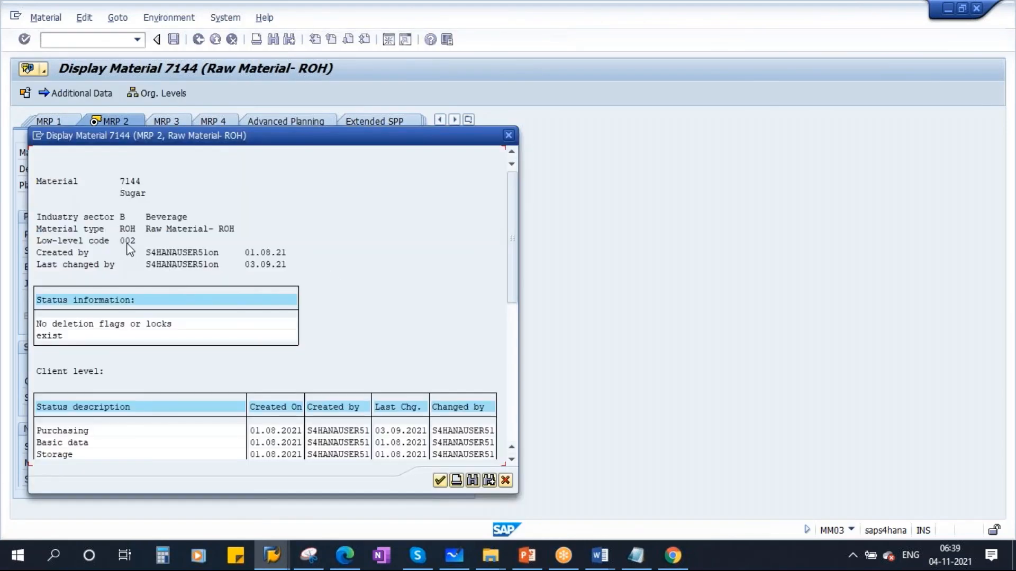
{"action": "left_click", "coordinate": [127, 244]}
{"action": "left_click_drag", "start_coordinate": [341, 140], "coordinate": [490, 108]}
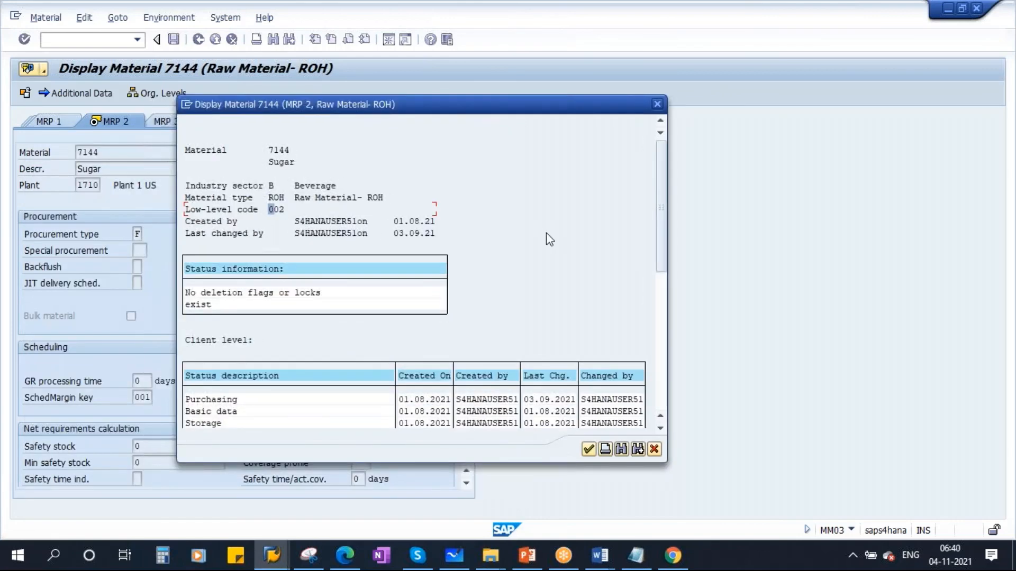
Switch to the SAP PP - BOM presentation in PowerPoint and present slide 14, the Low Level Code text, as a slide show
{"action": "left_click", "coordinate": [527, 556]}
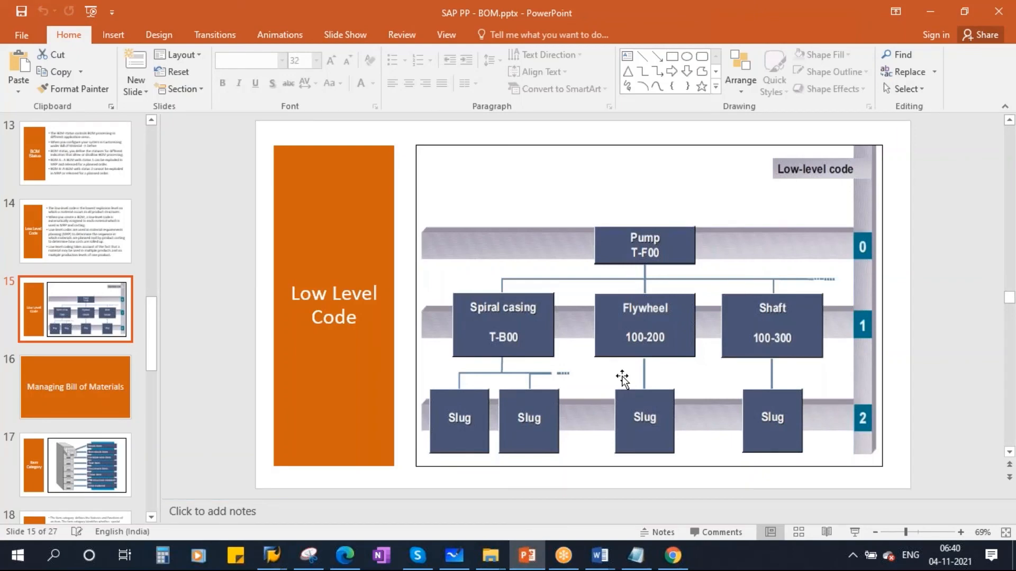
{"action": "key", "text": "Page_Up"}
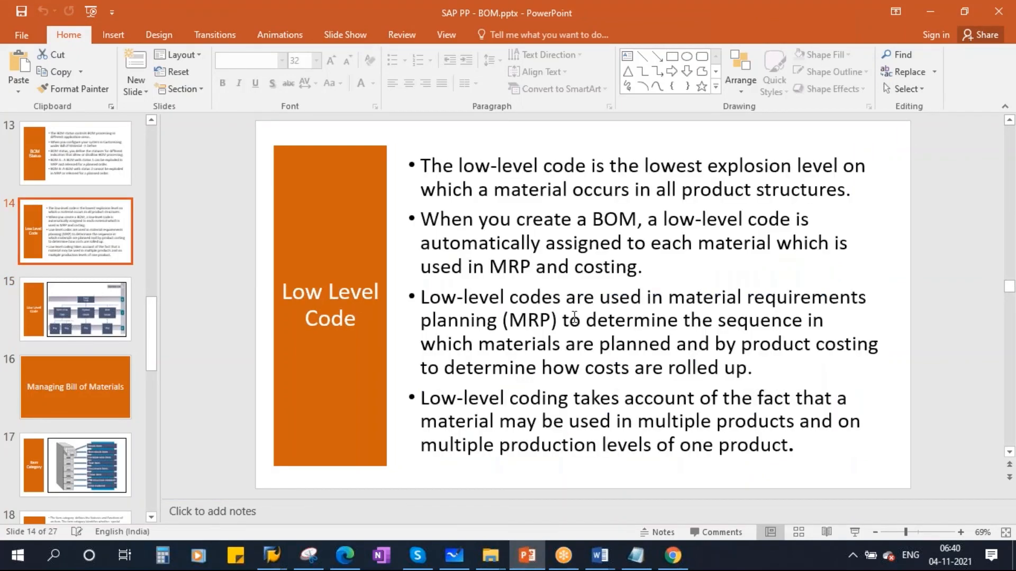
{"action": "left_click", "coordinate": [852, 532]}
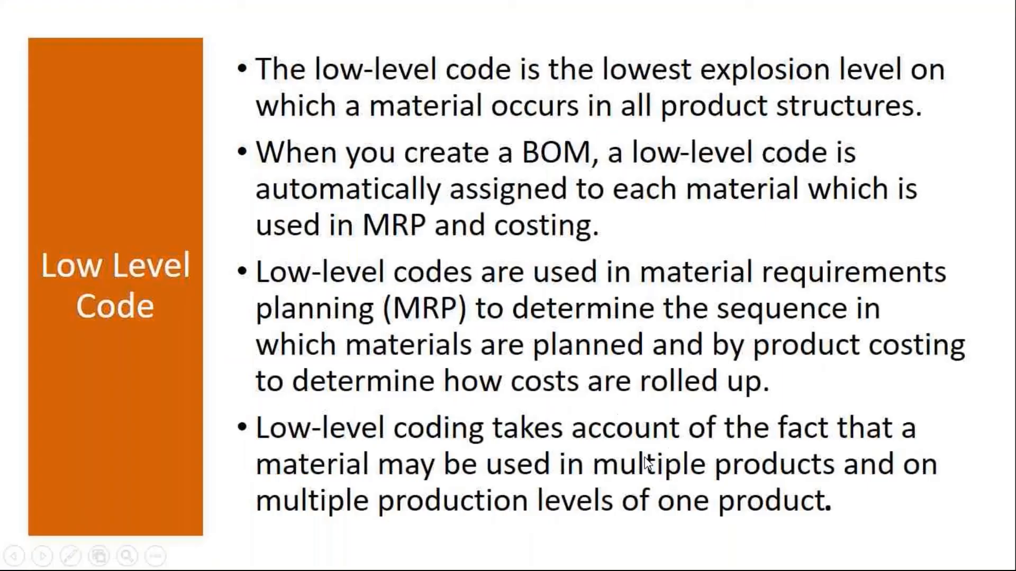